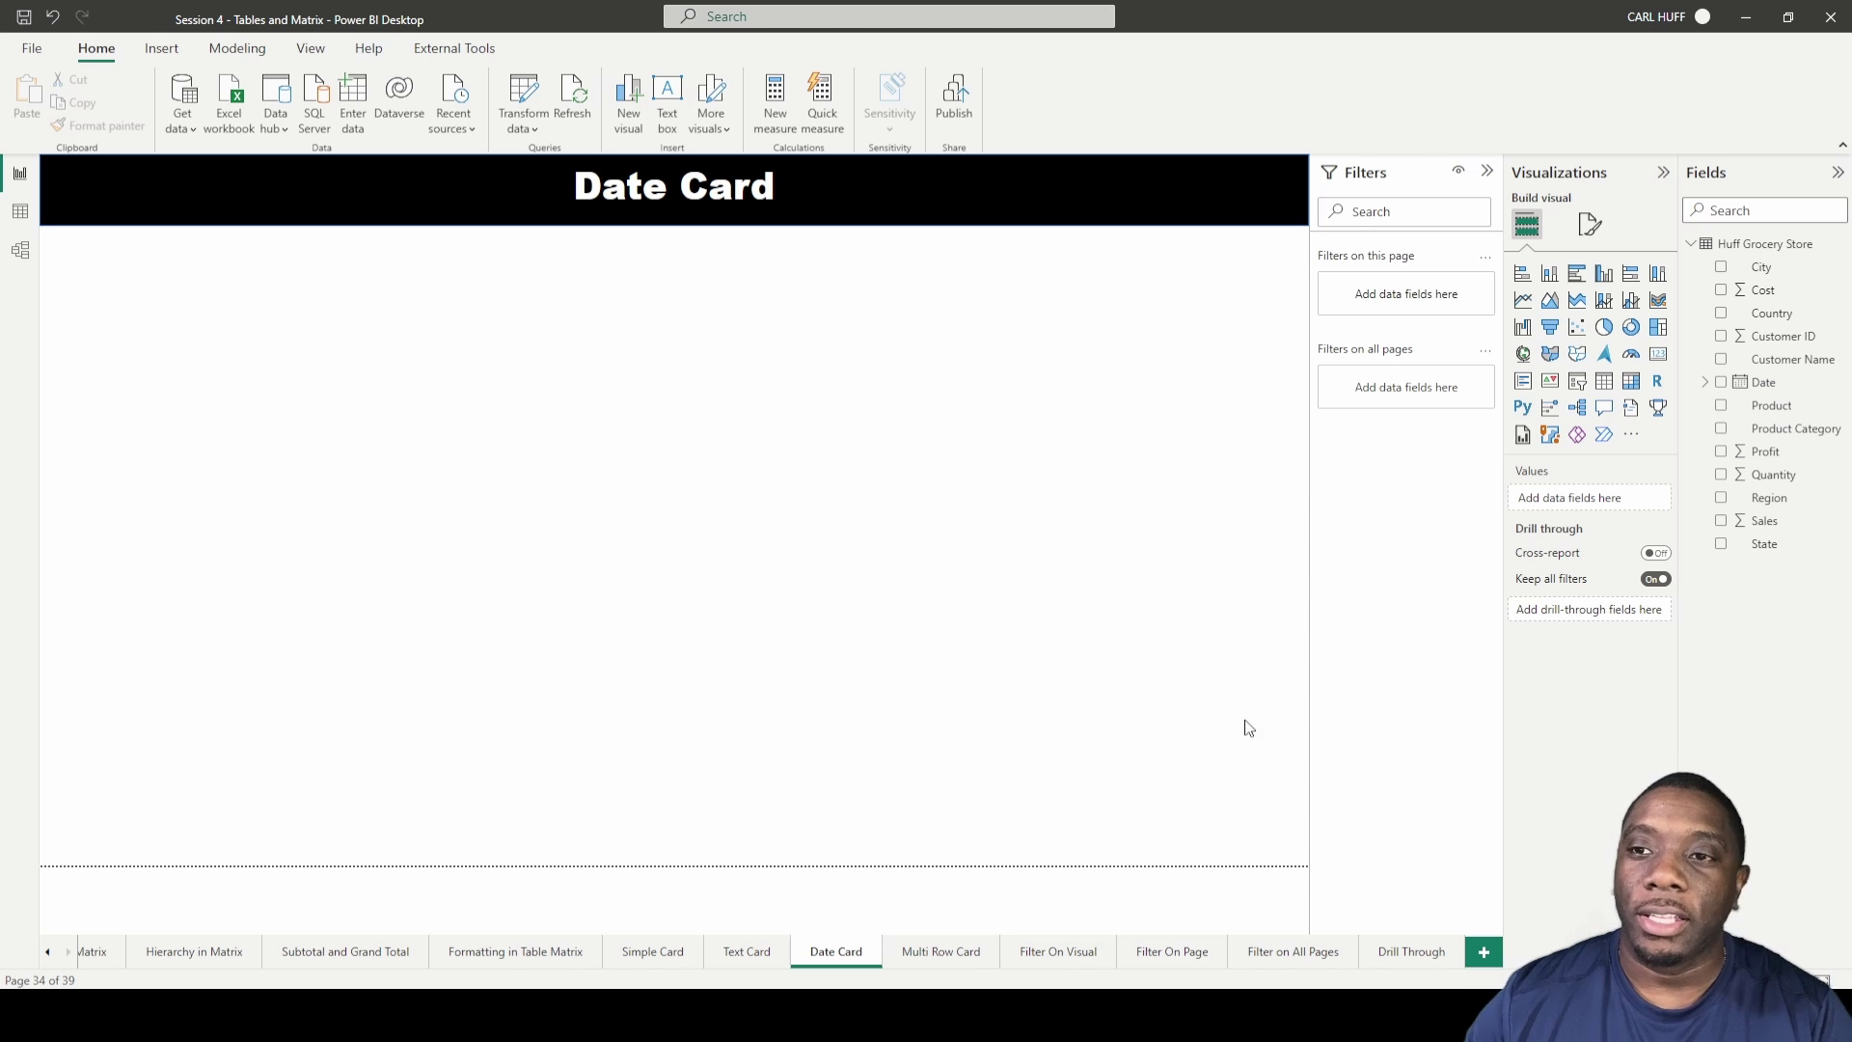
- Add a card showing Earliest Date (Friday, November 16, 2018), sized and placed at the top-left
click(1662, 358)
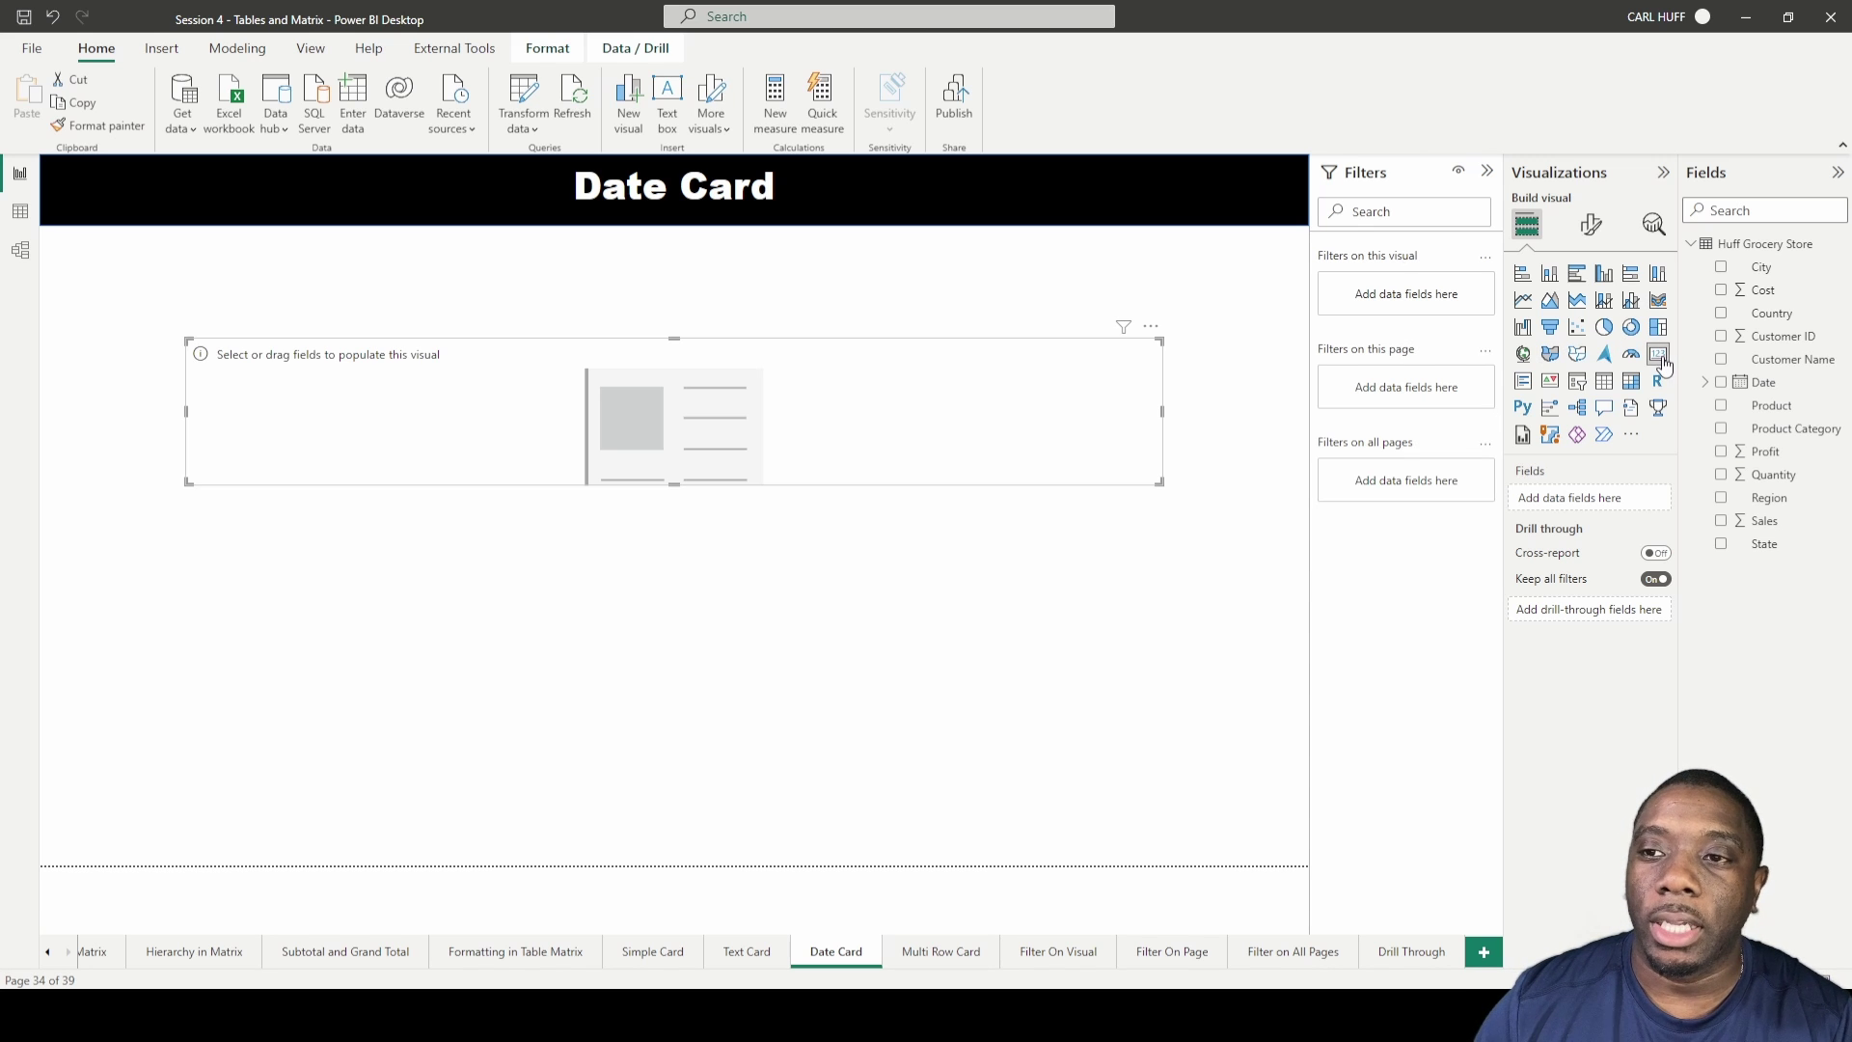
drag(675, 482, 666, 621)
drag(1163, 476, 707, 470)
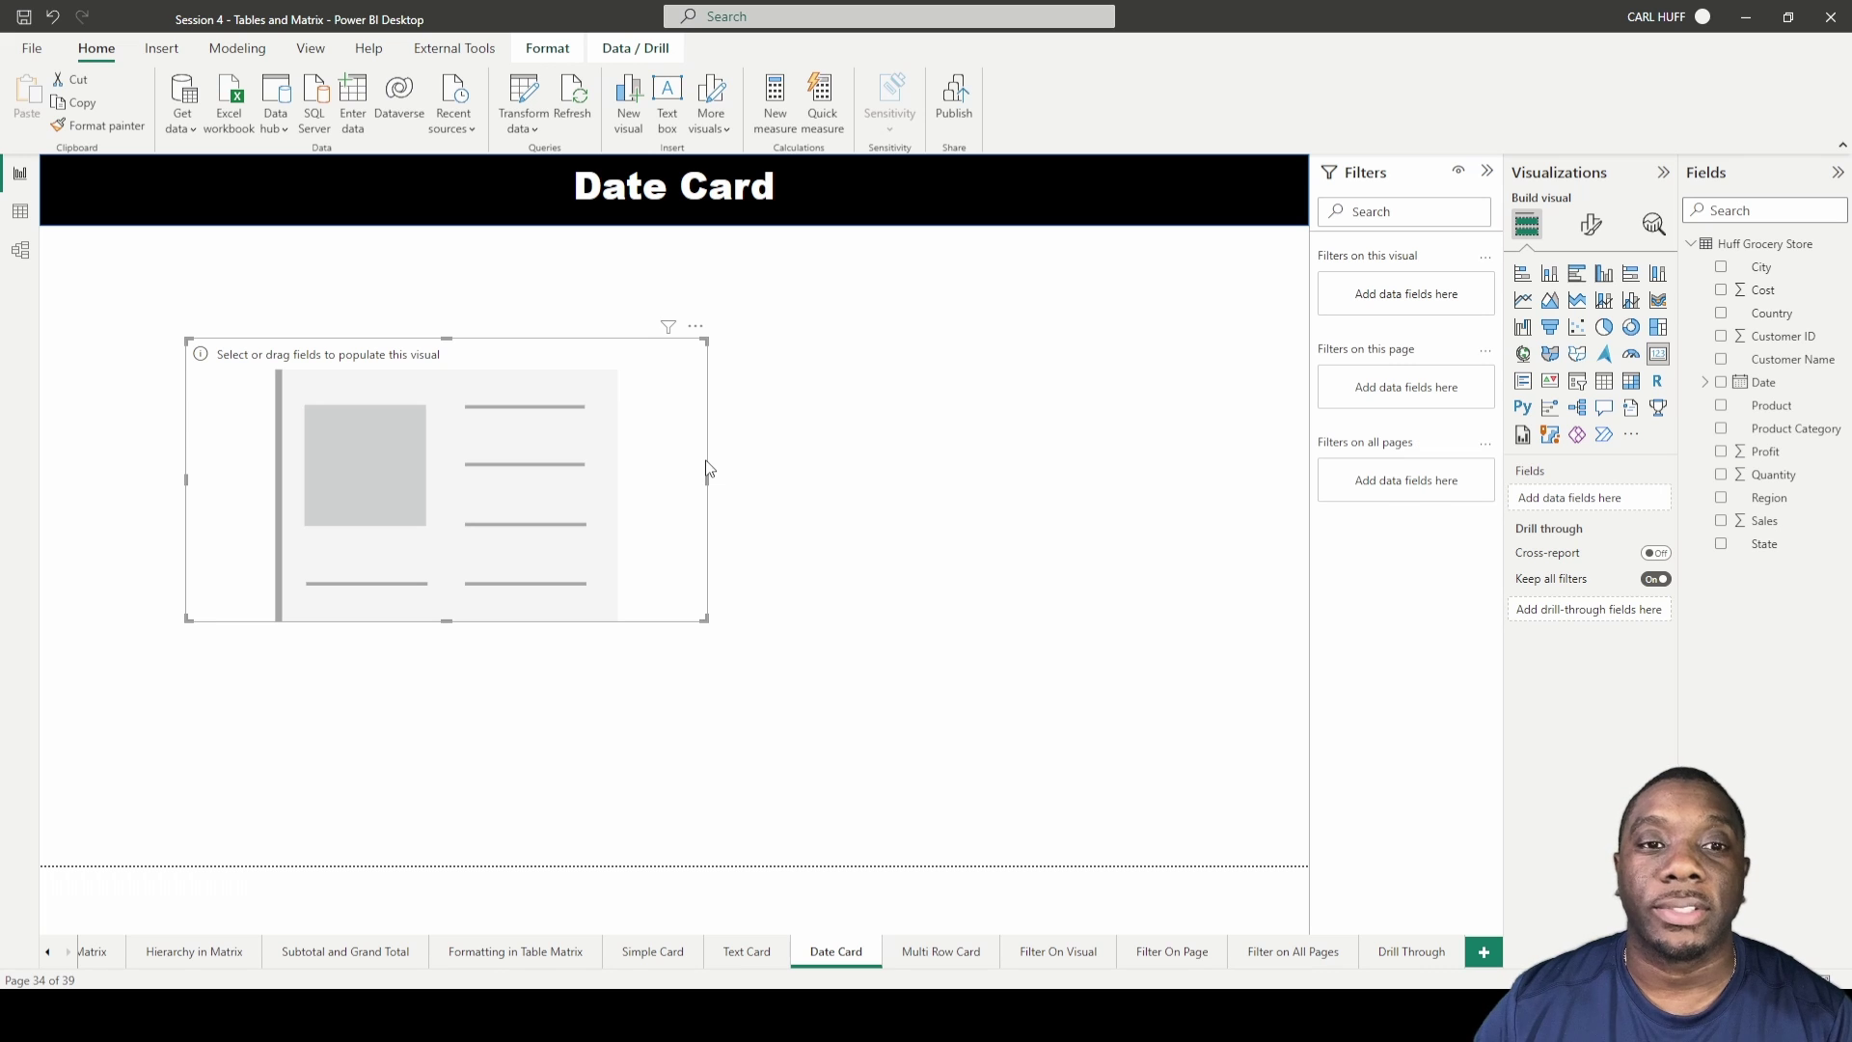
drag(573, 431, 564, 377)
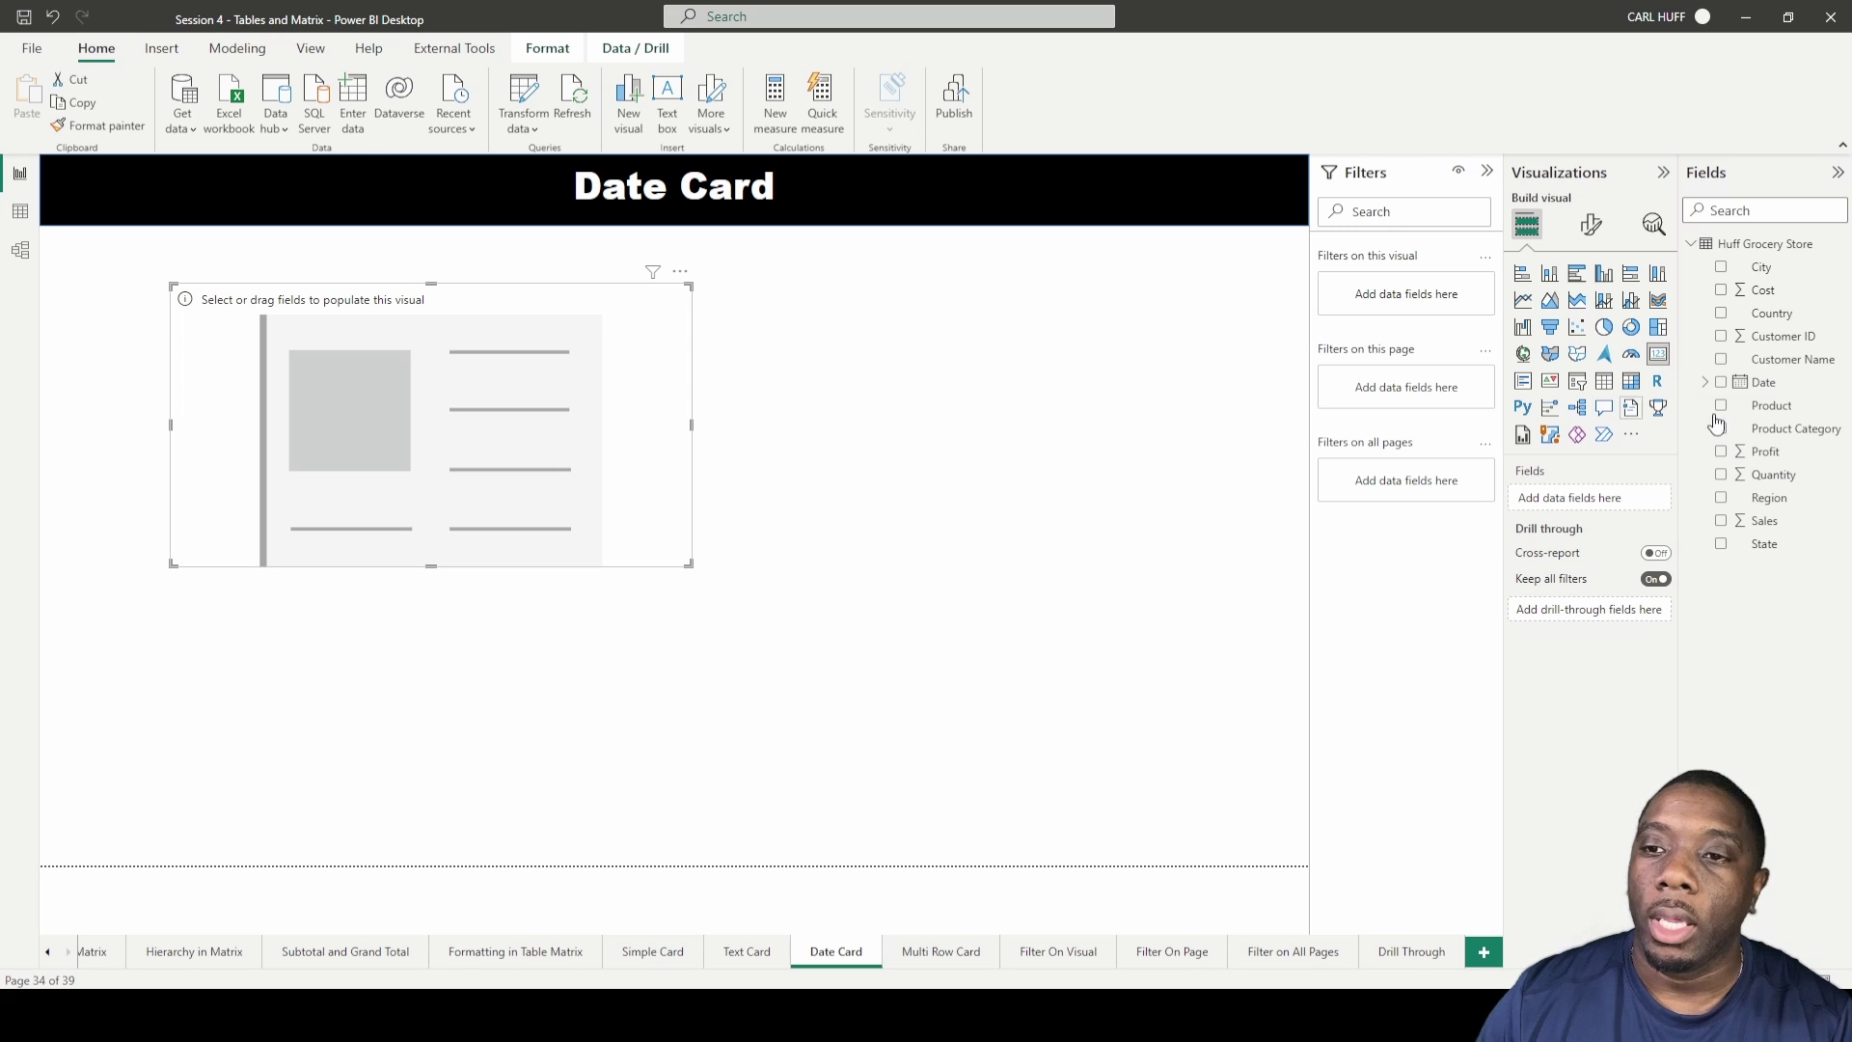
click(1721, 383)
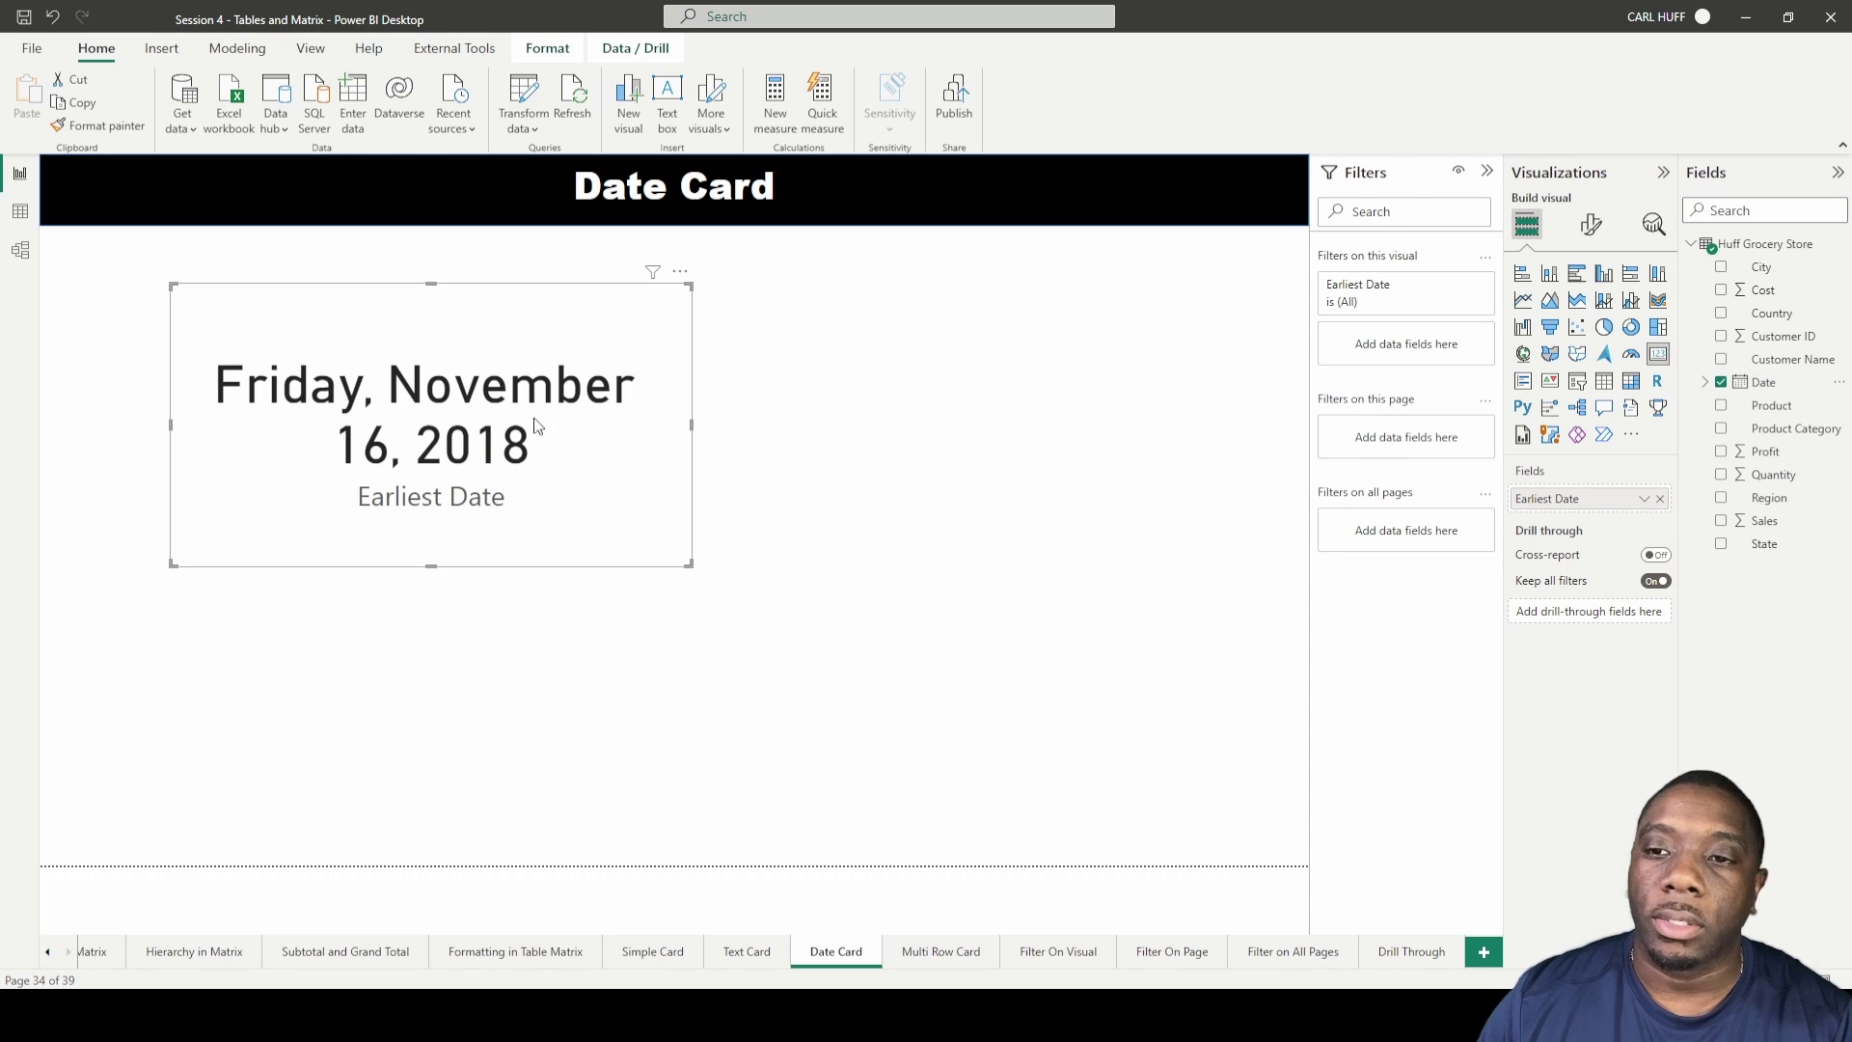
drag(540, 341, 394, 260)
drag(558, 510, 499, 456)
click(690, 488)
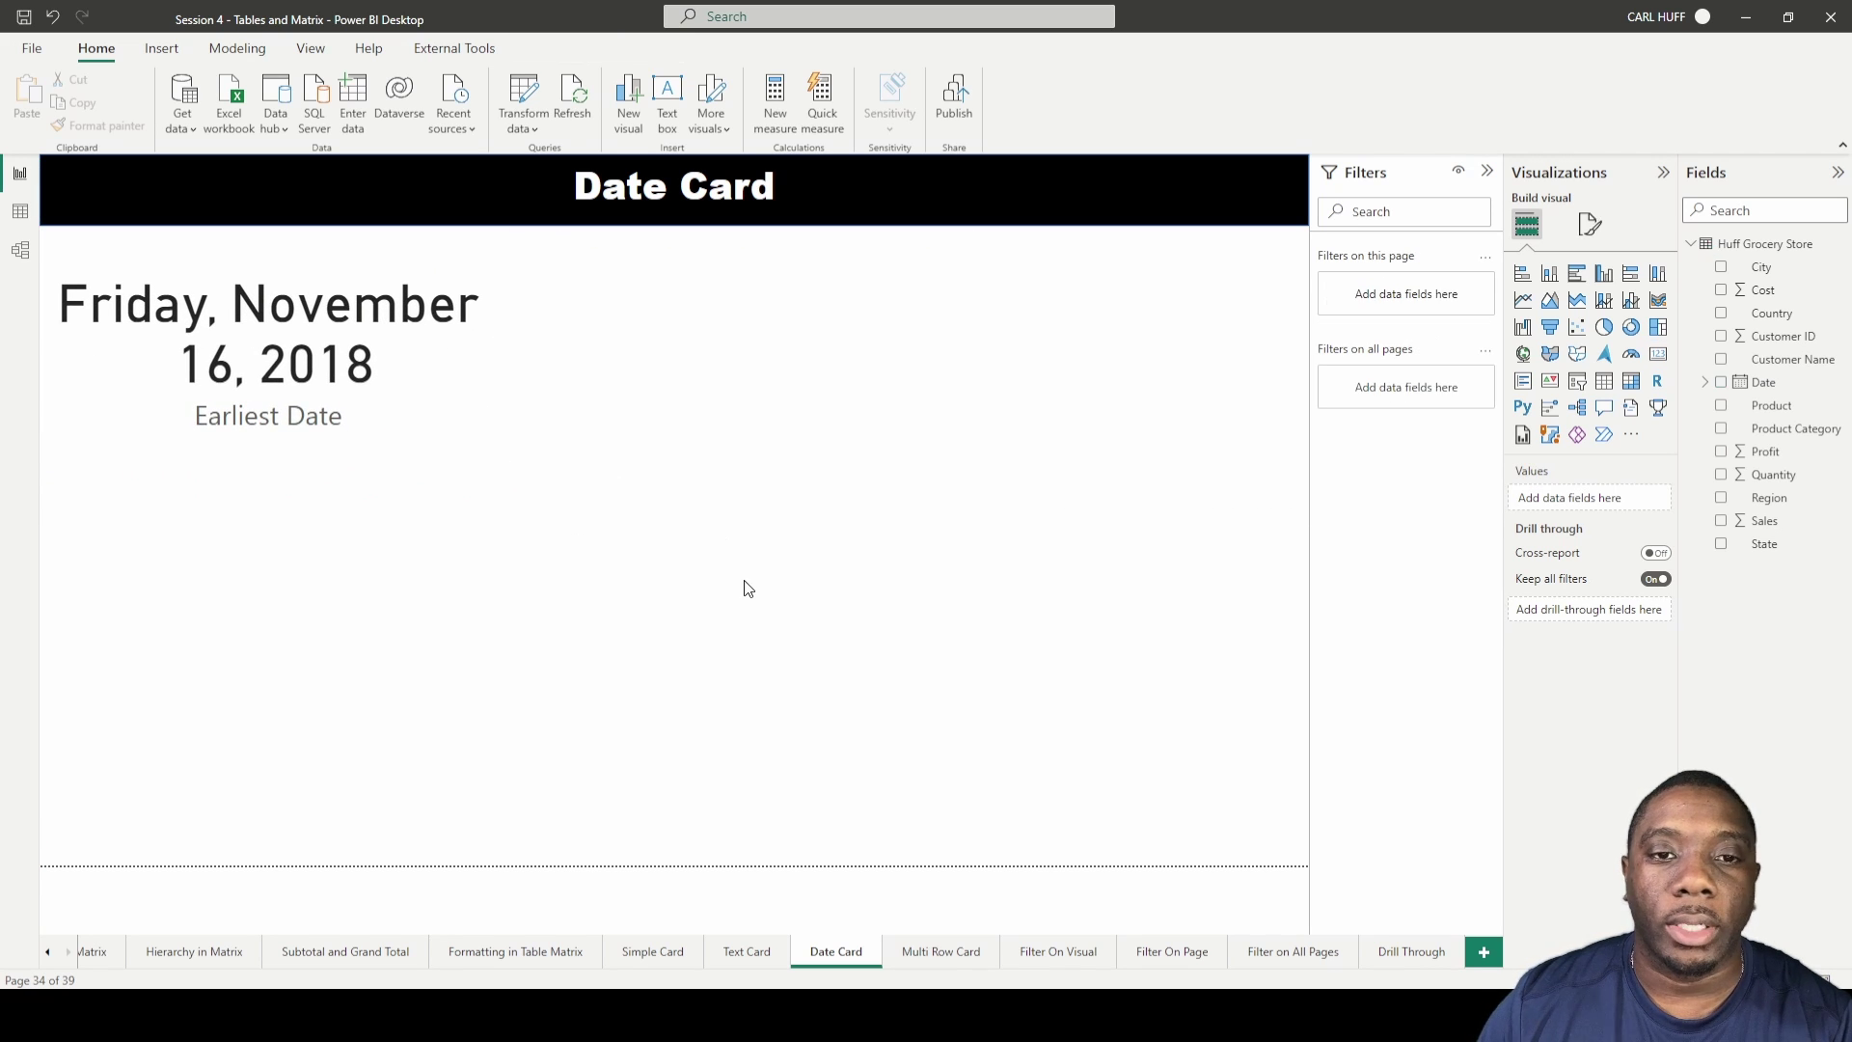
- Add a large table below the card listing plain Date values instead of the date hierarchy
click(1604, 381)
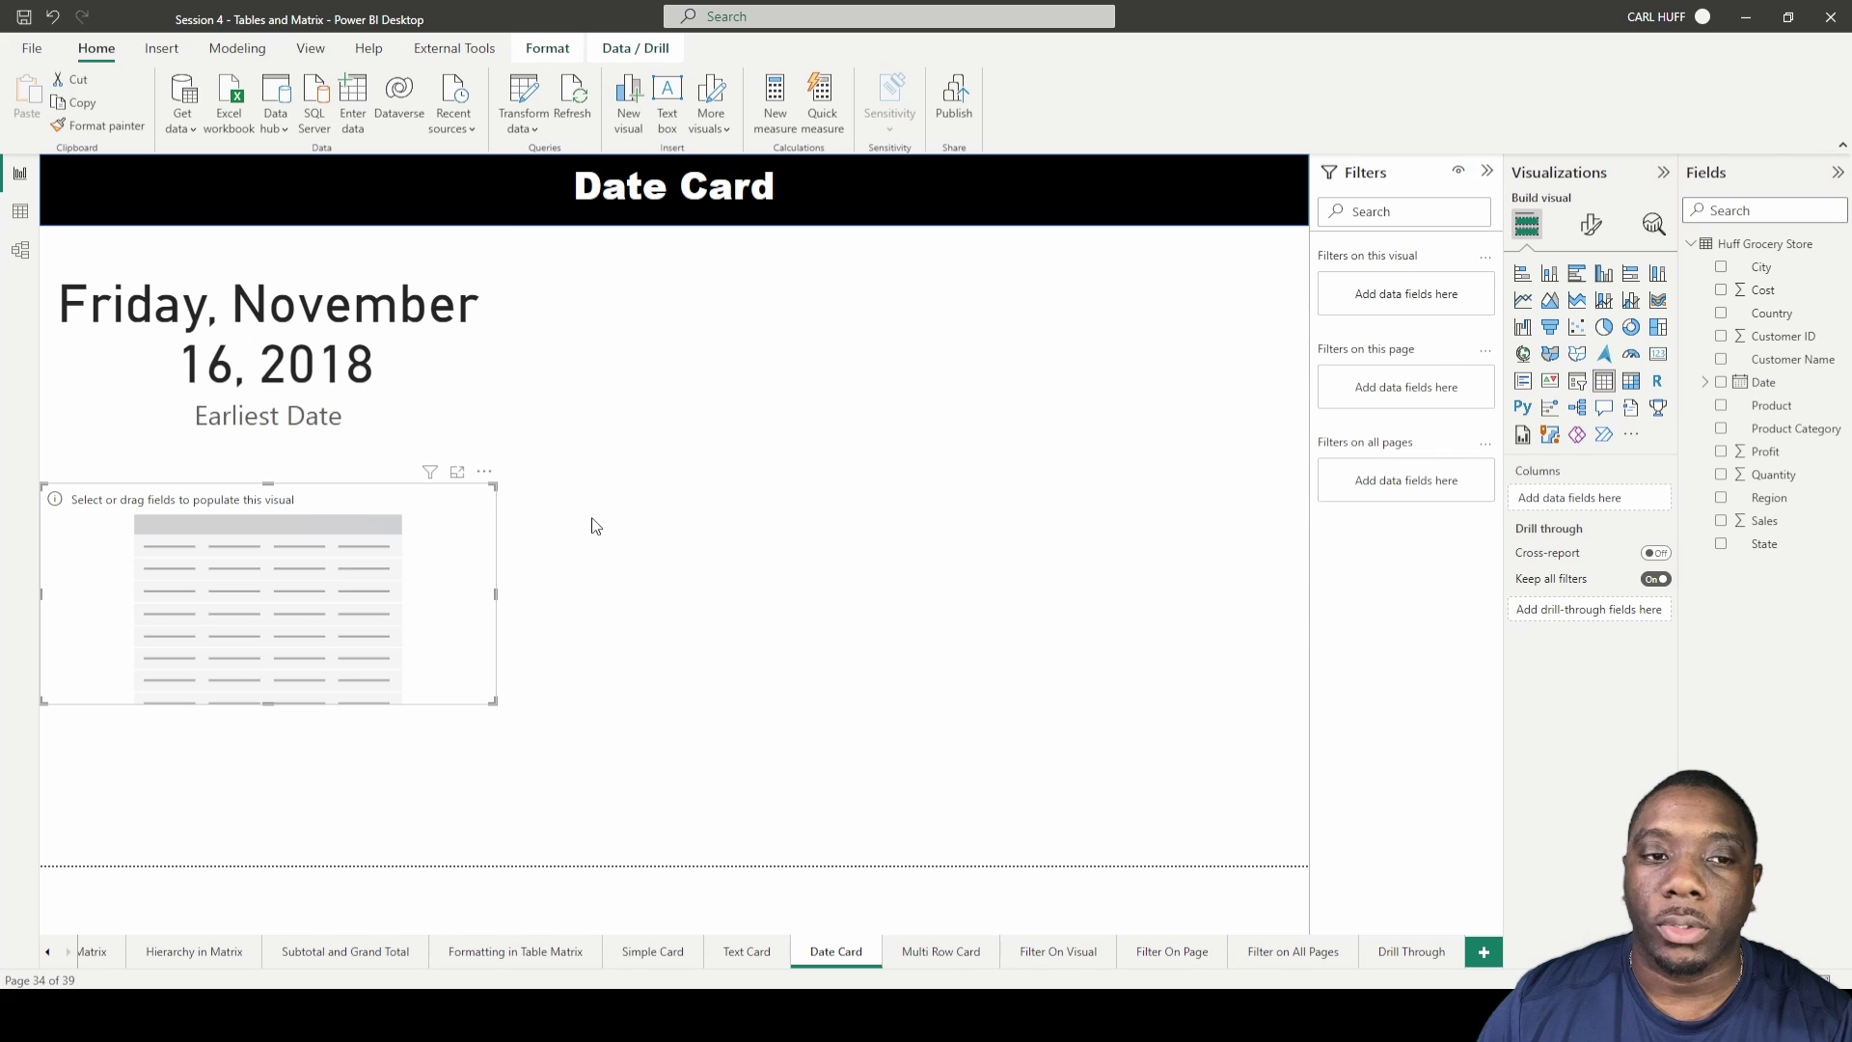
drag(361, 504, 1160, 473)
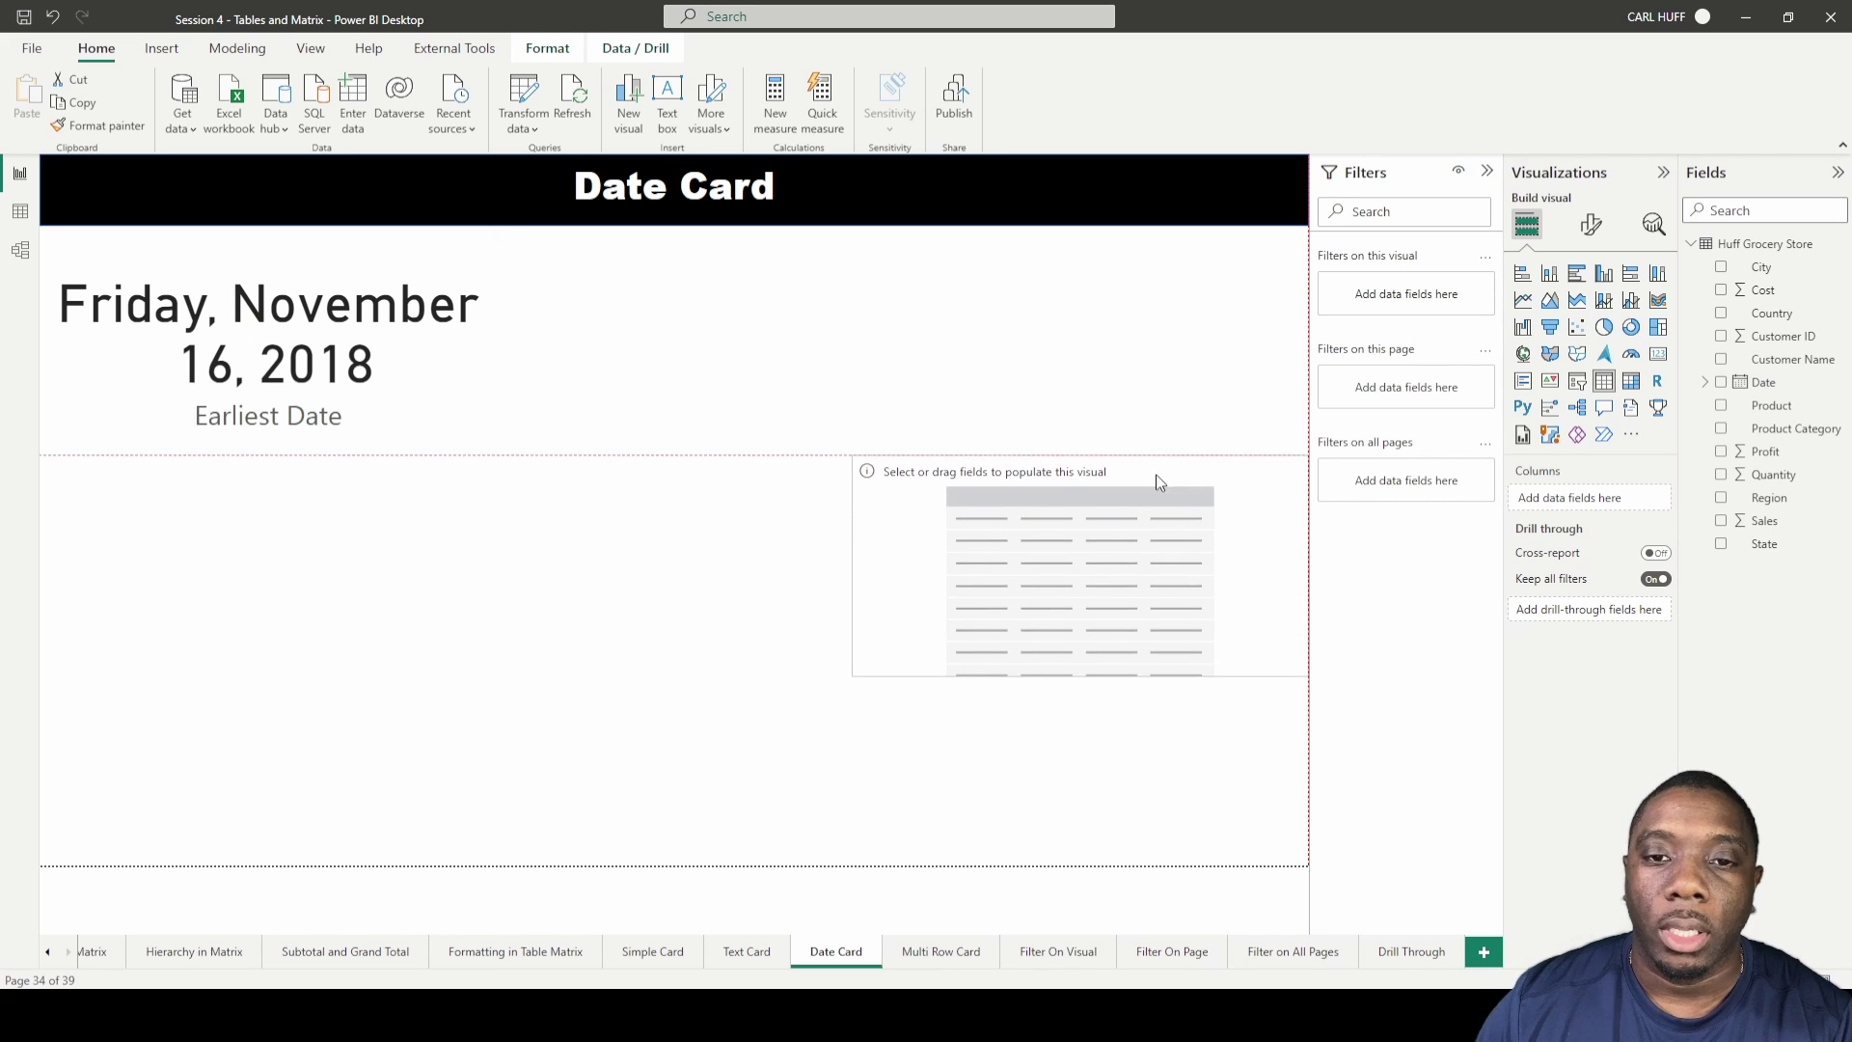
drag(855, 674, 444, 880)
click(1722, 382)
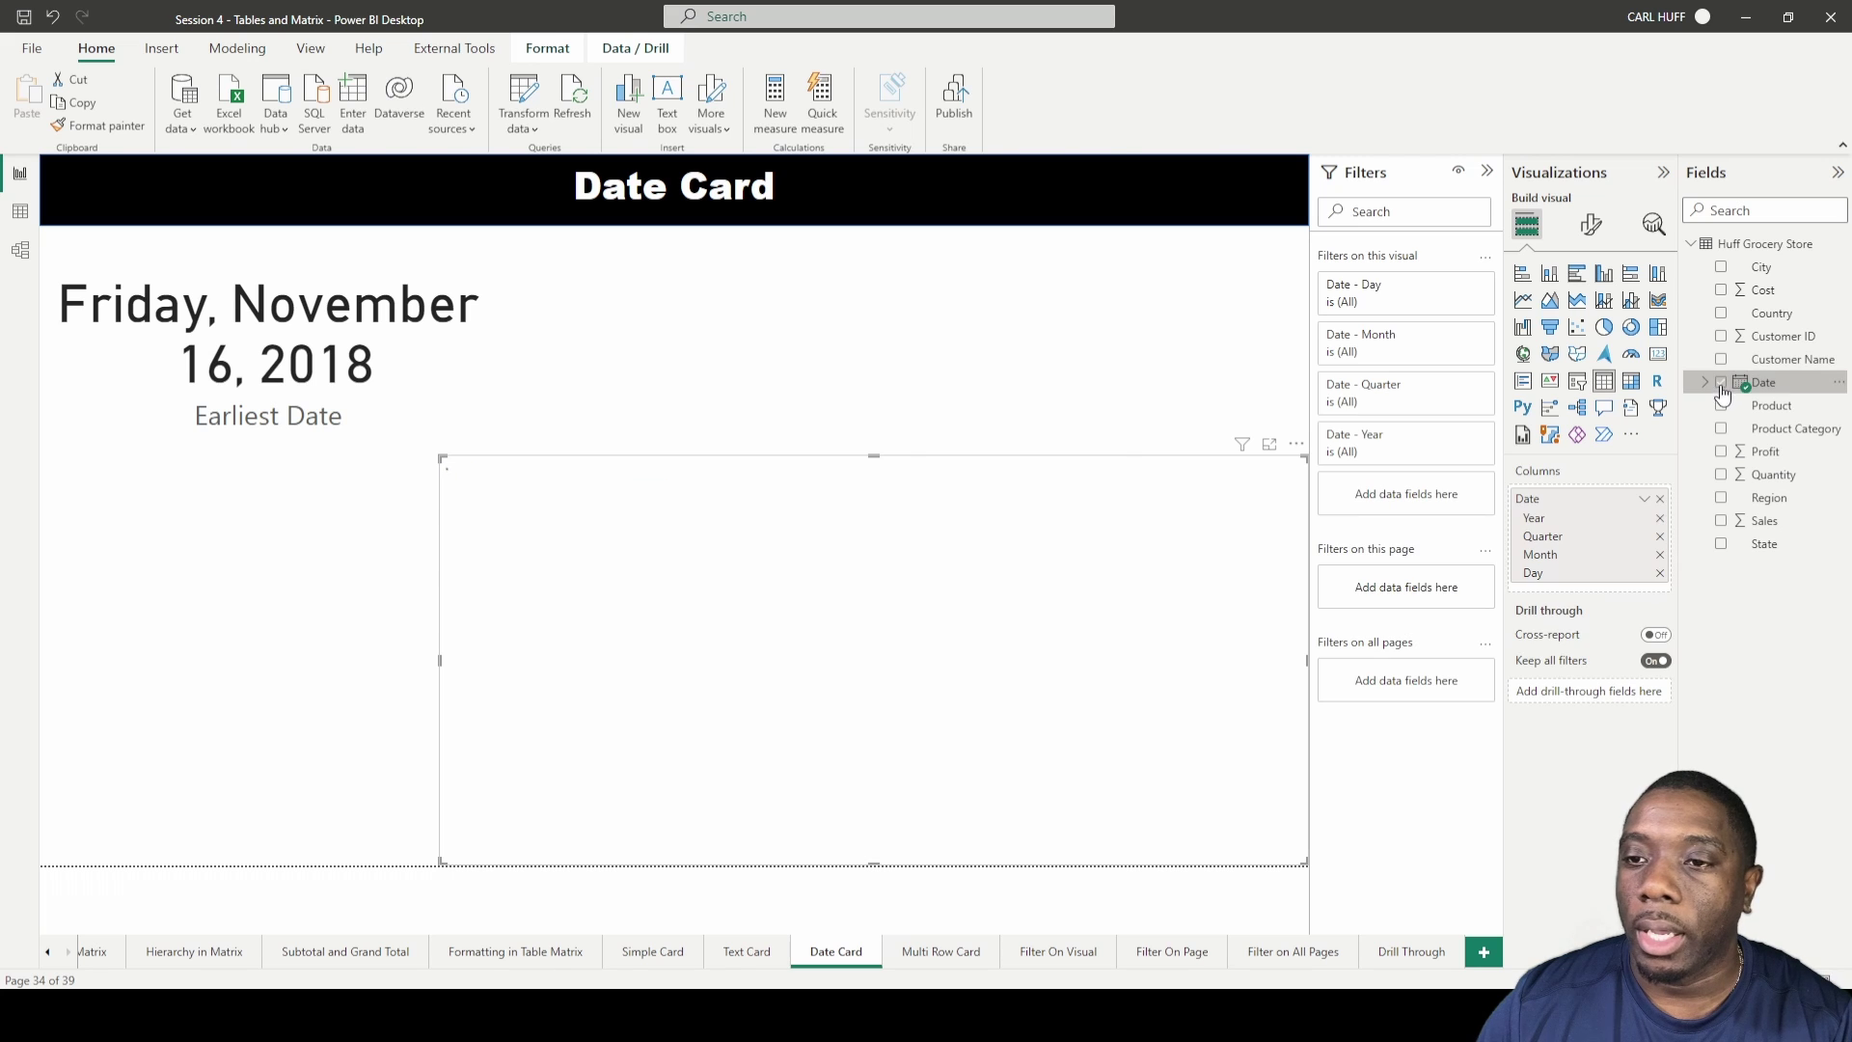
click(1644, 498)
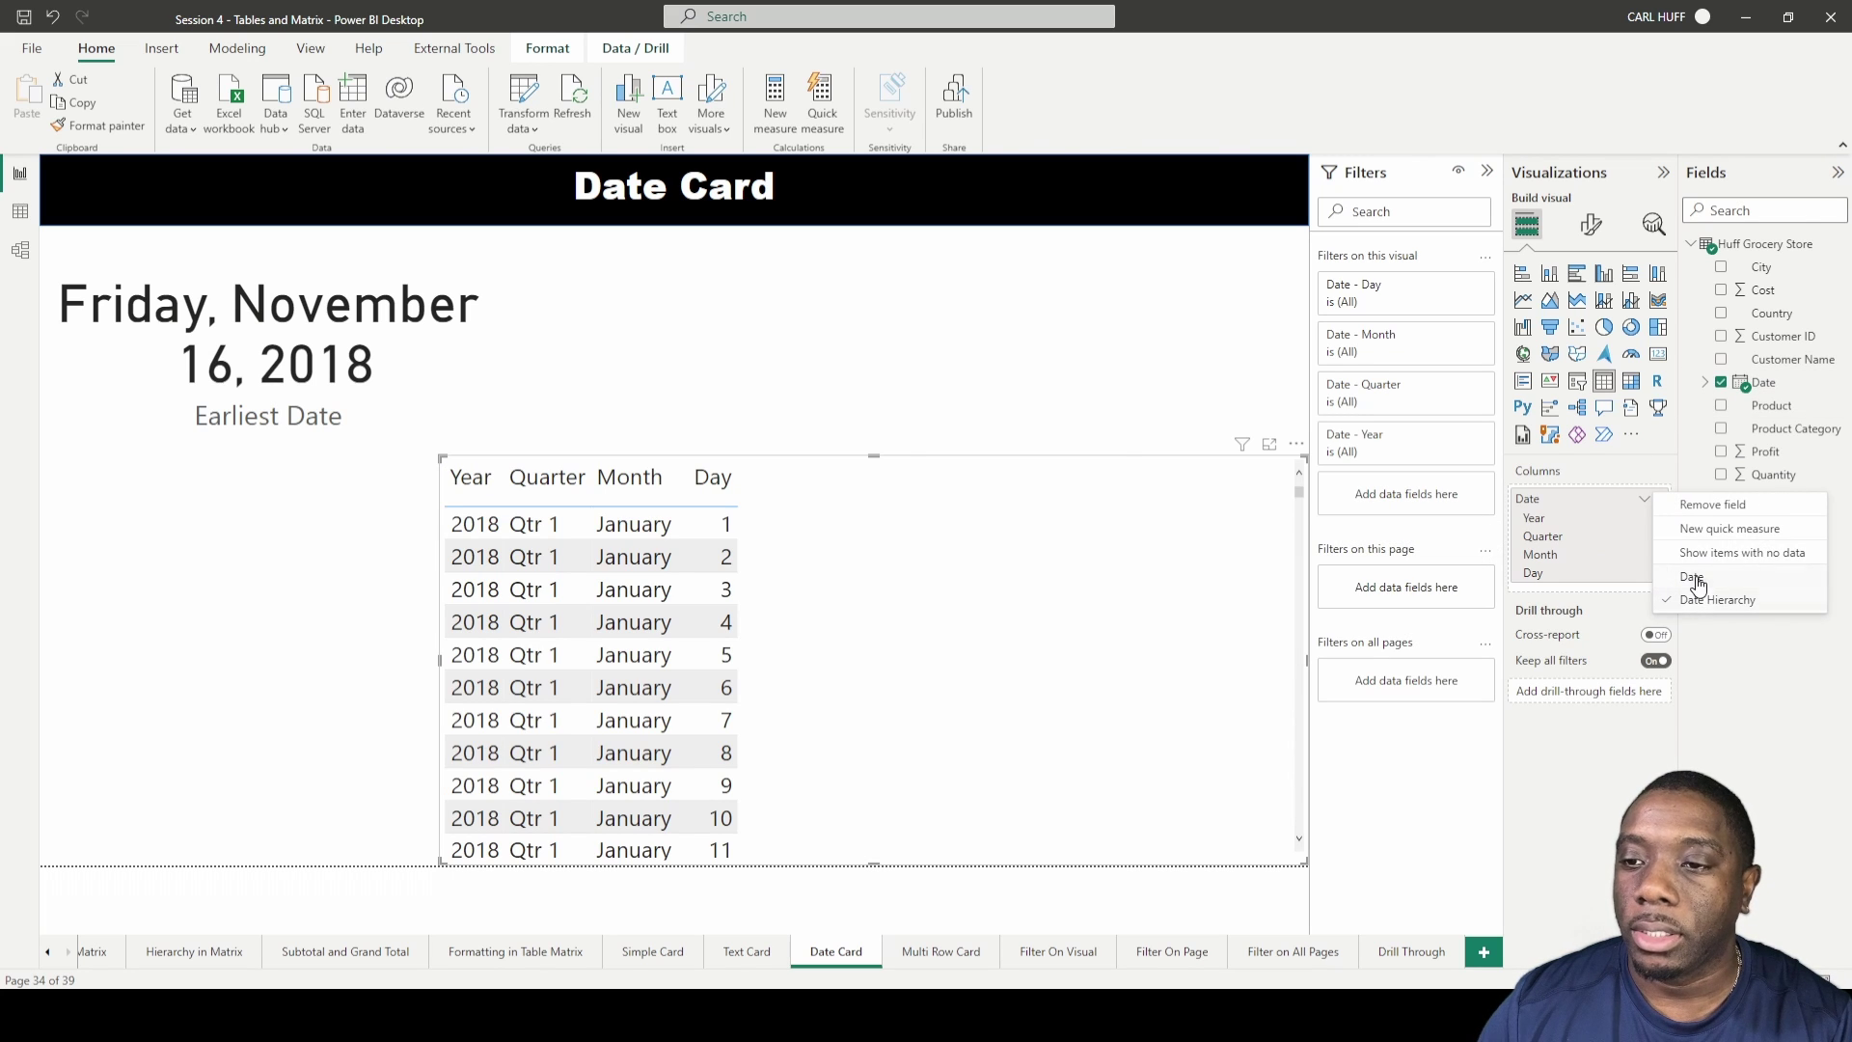
click(1690, 584)
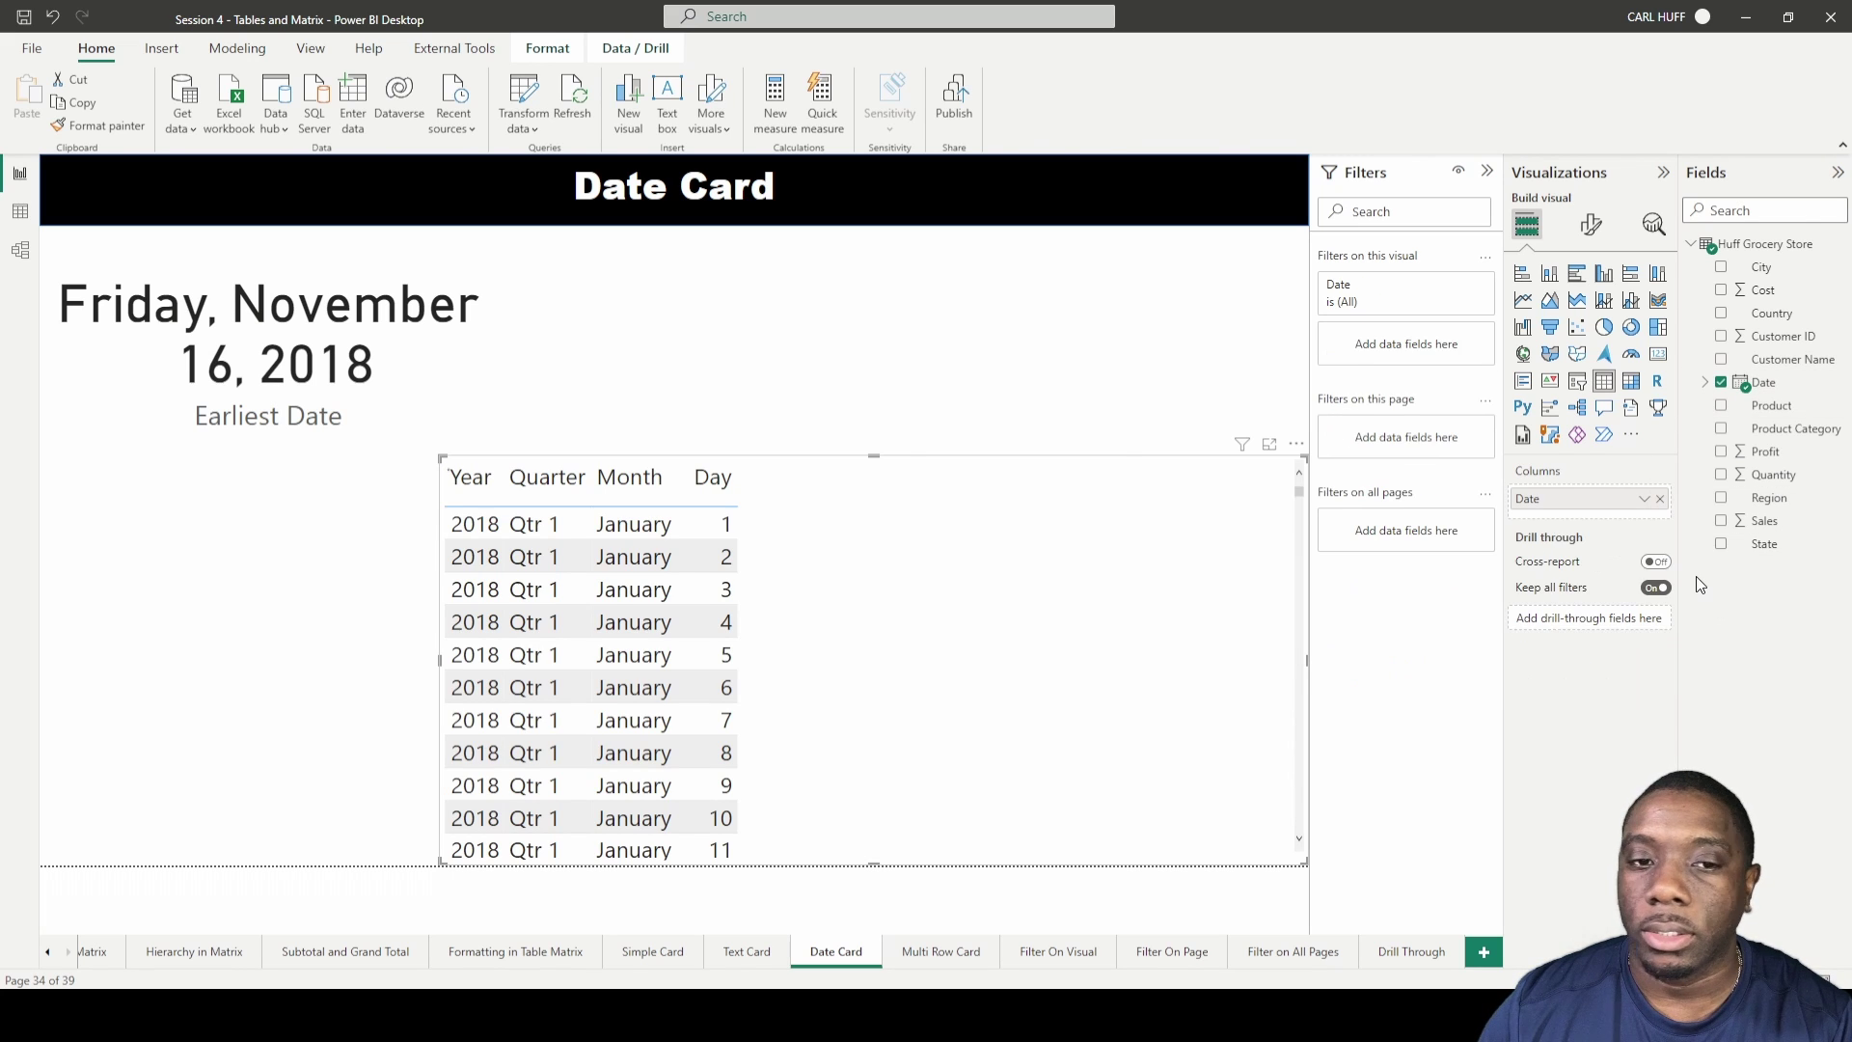
- Add Sales, Profit and Quantity sums to the table and sort it by Date, newest first
click(1722, 522)
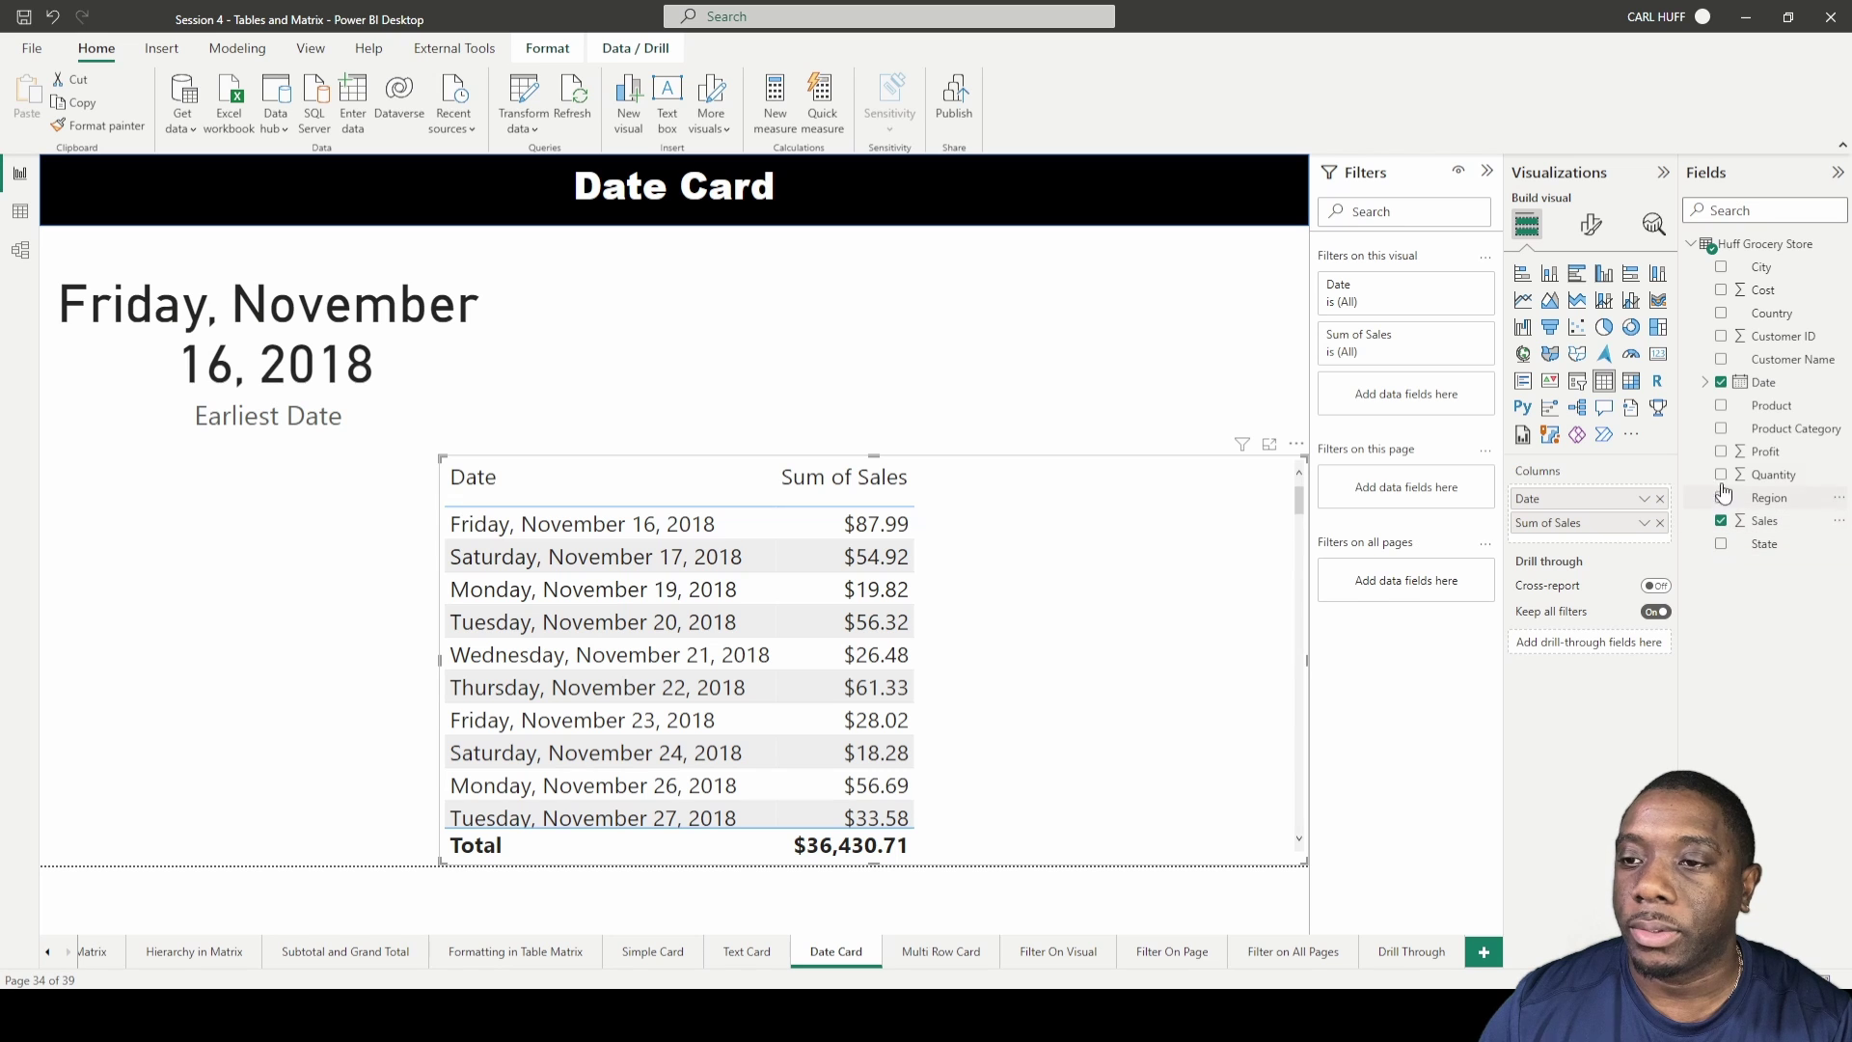
click(1722, 452)
click(1722, 476)
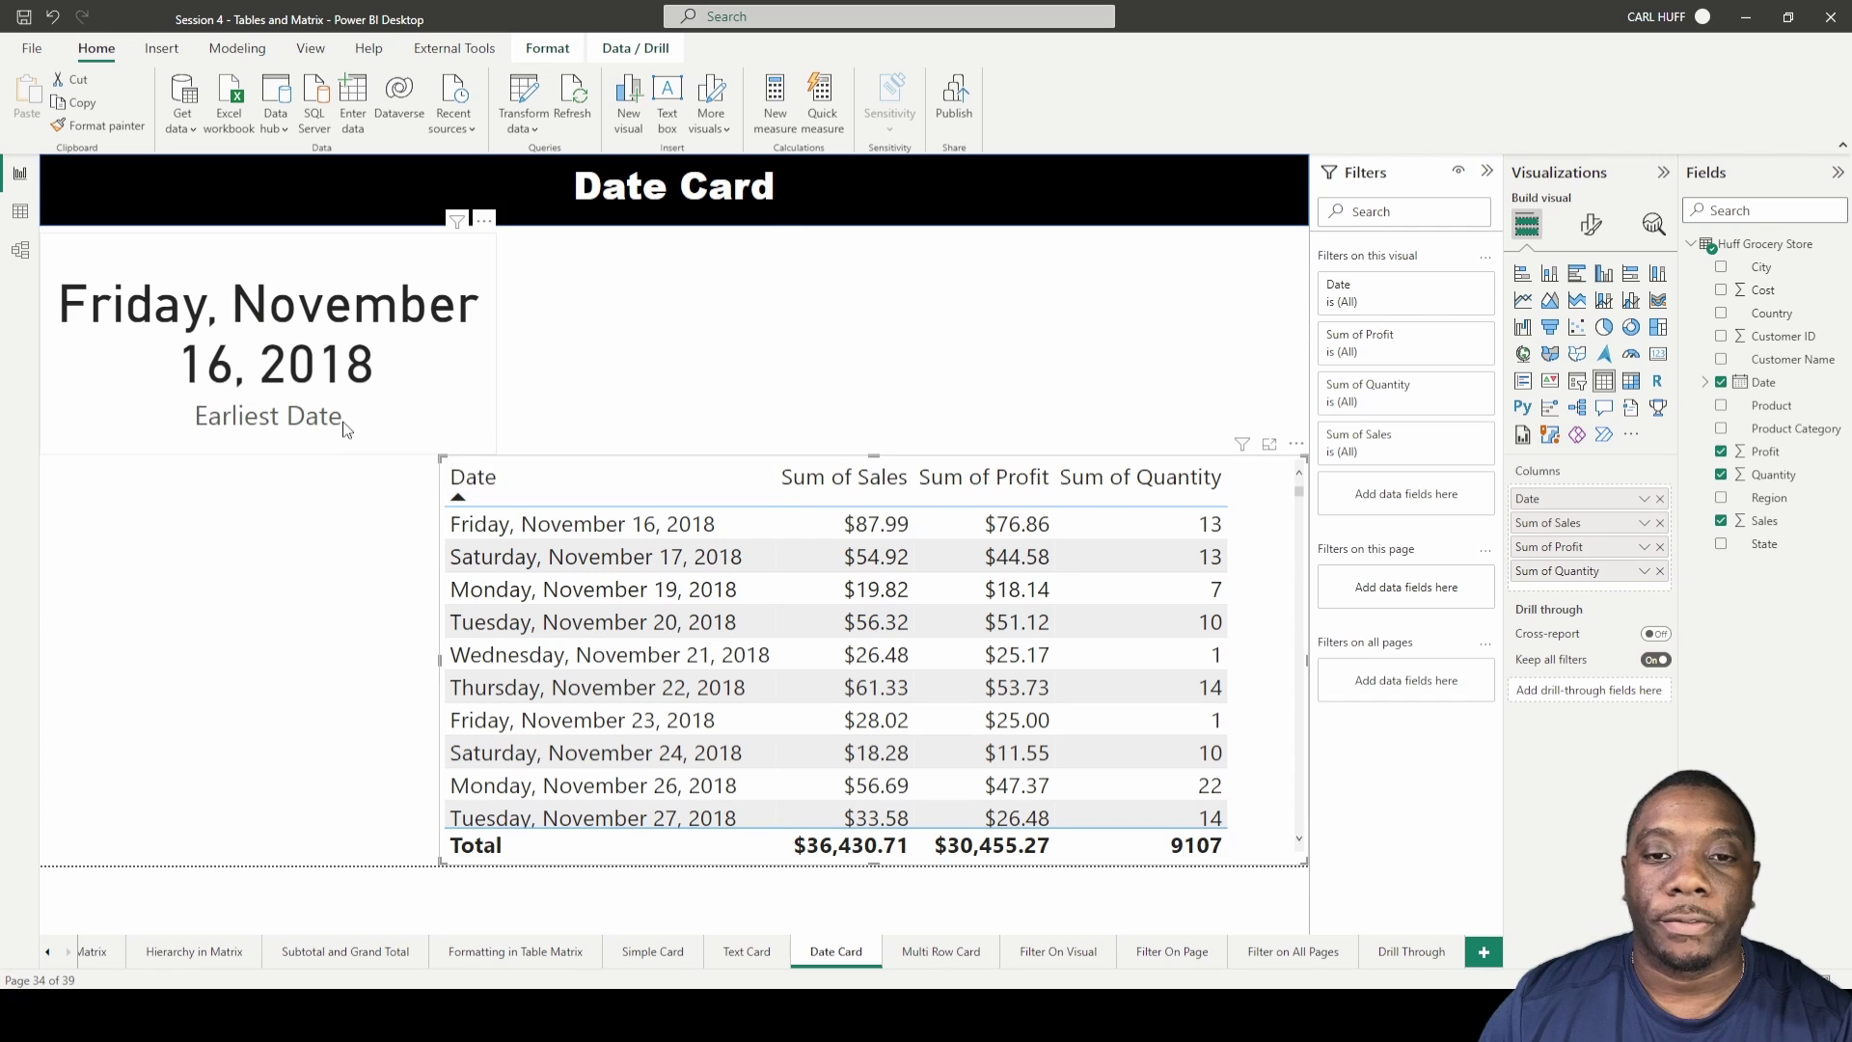
click(562, 476)
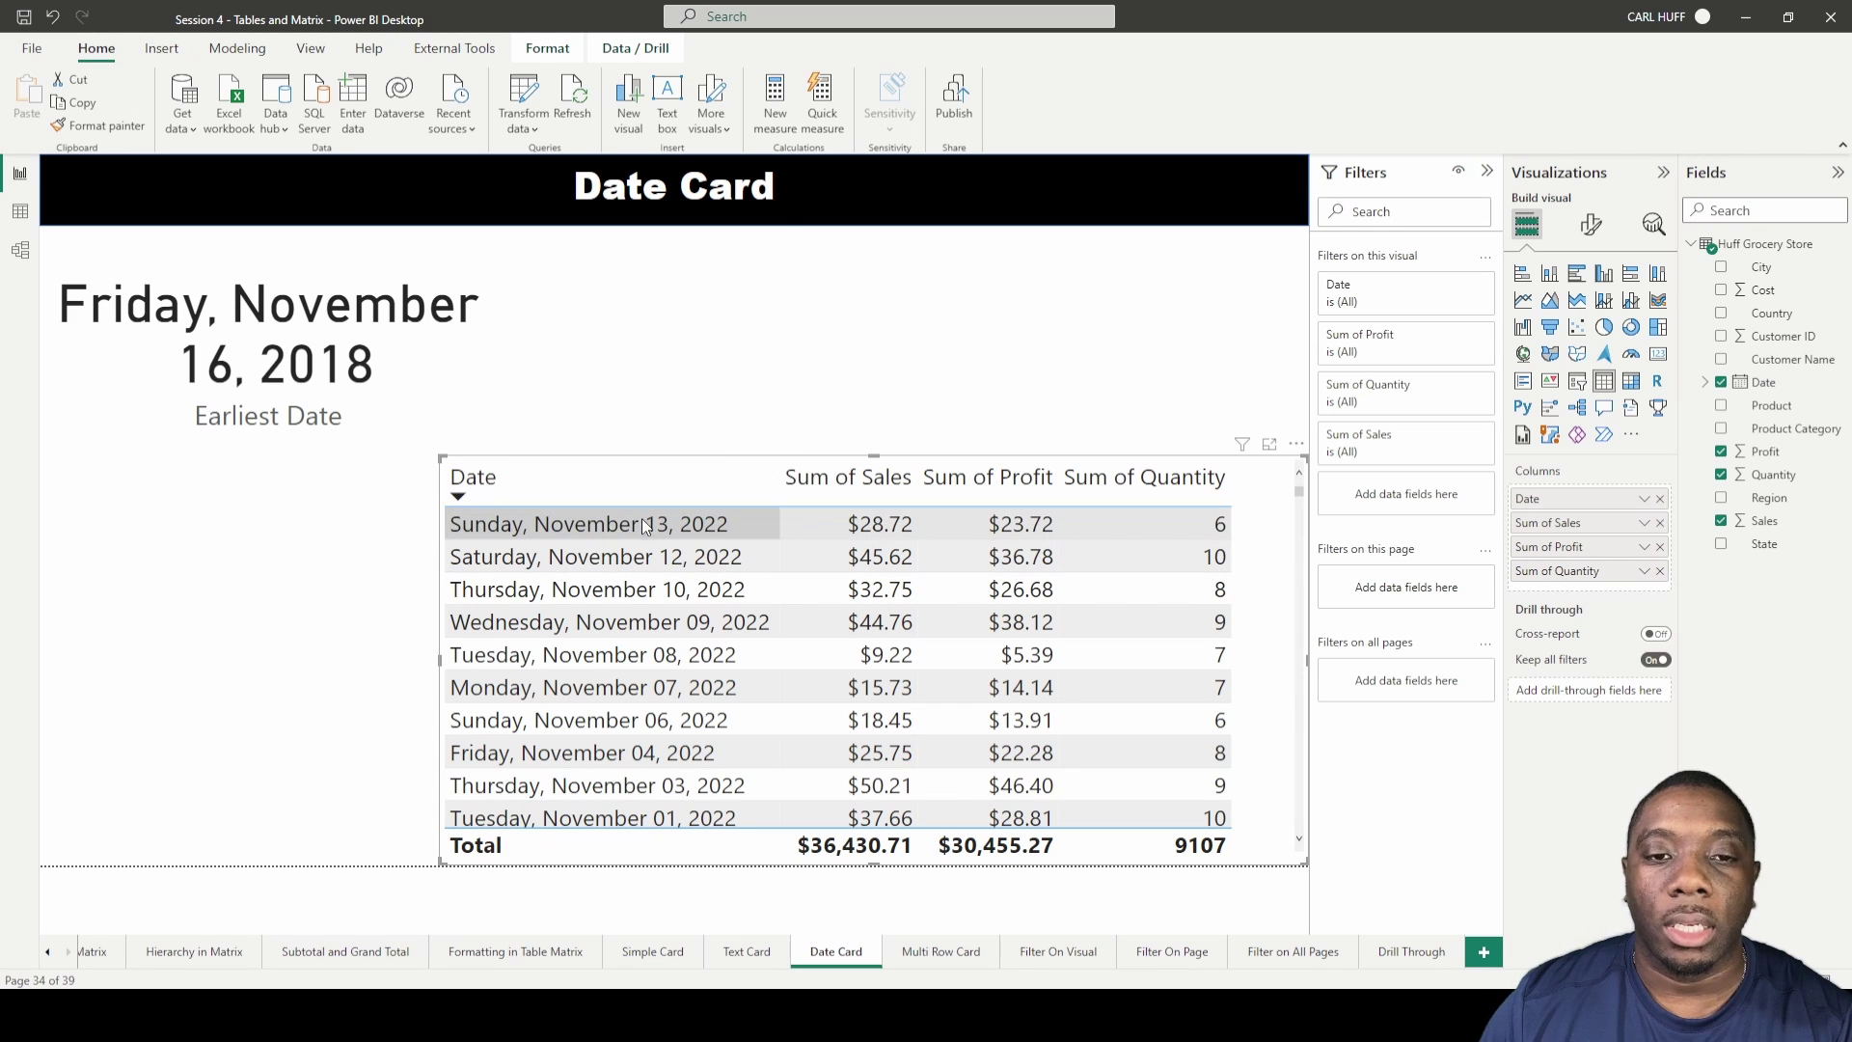
click(289, 342)
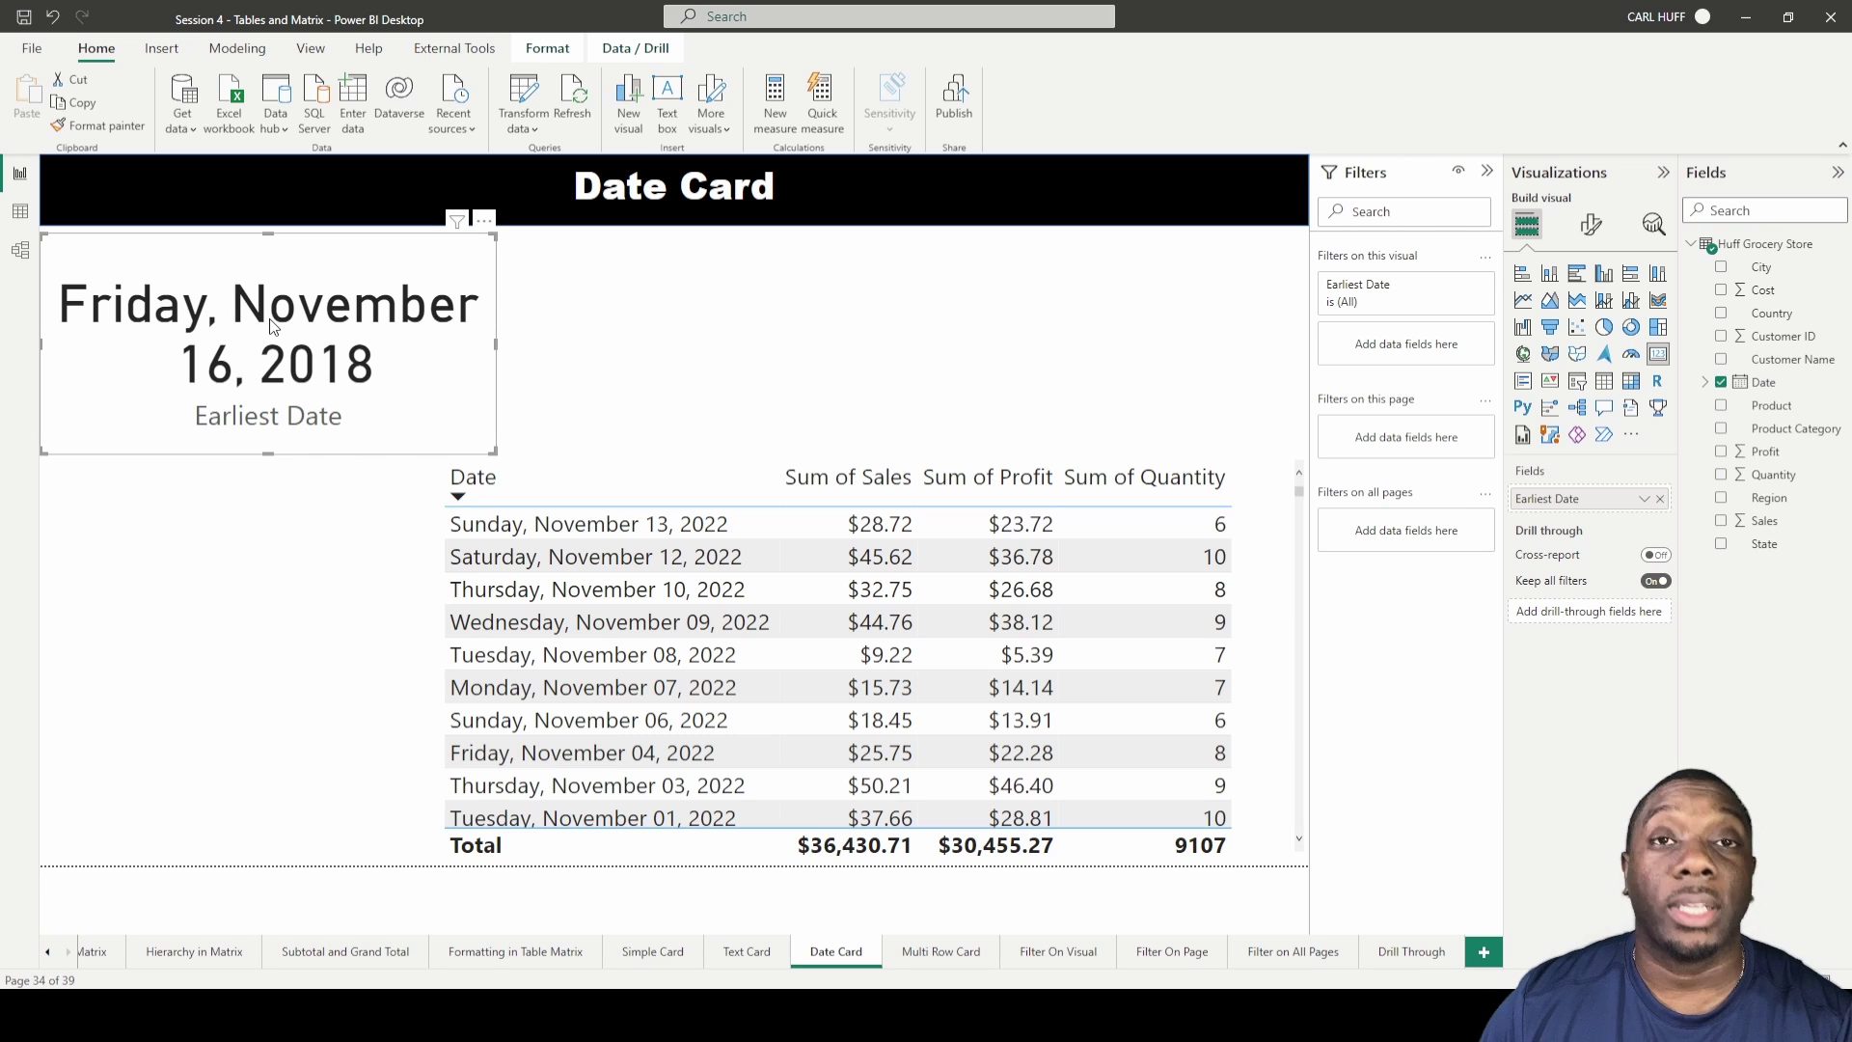
- Switch the card to Latest Date (Sunday, November 13, 2022), widen it and shift it right
click(1644, 500)
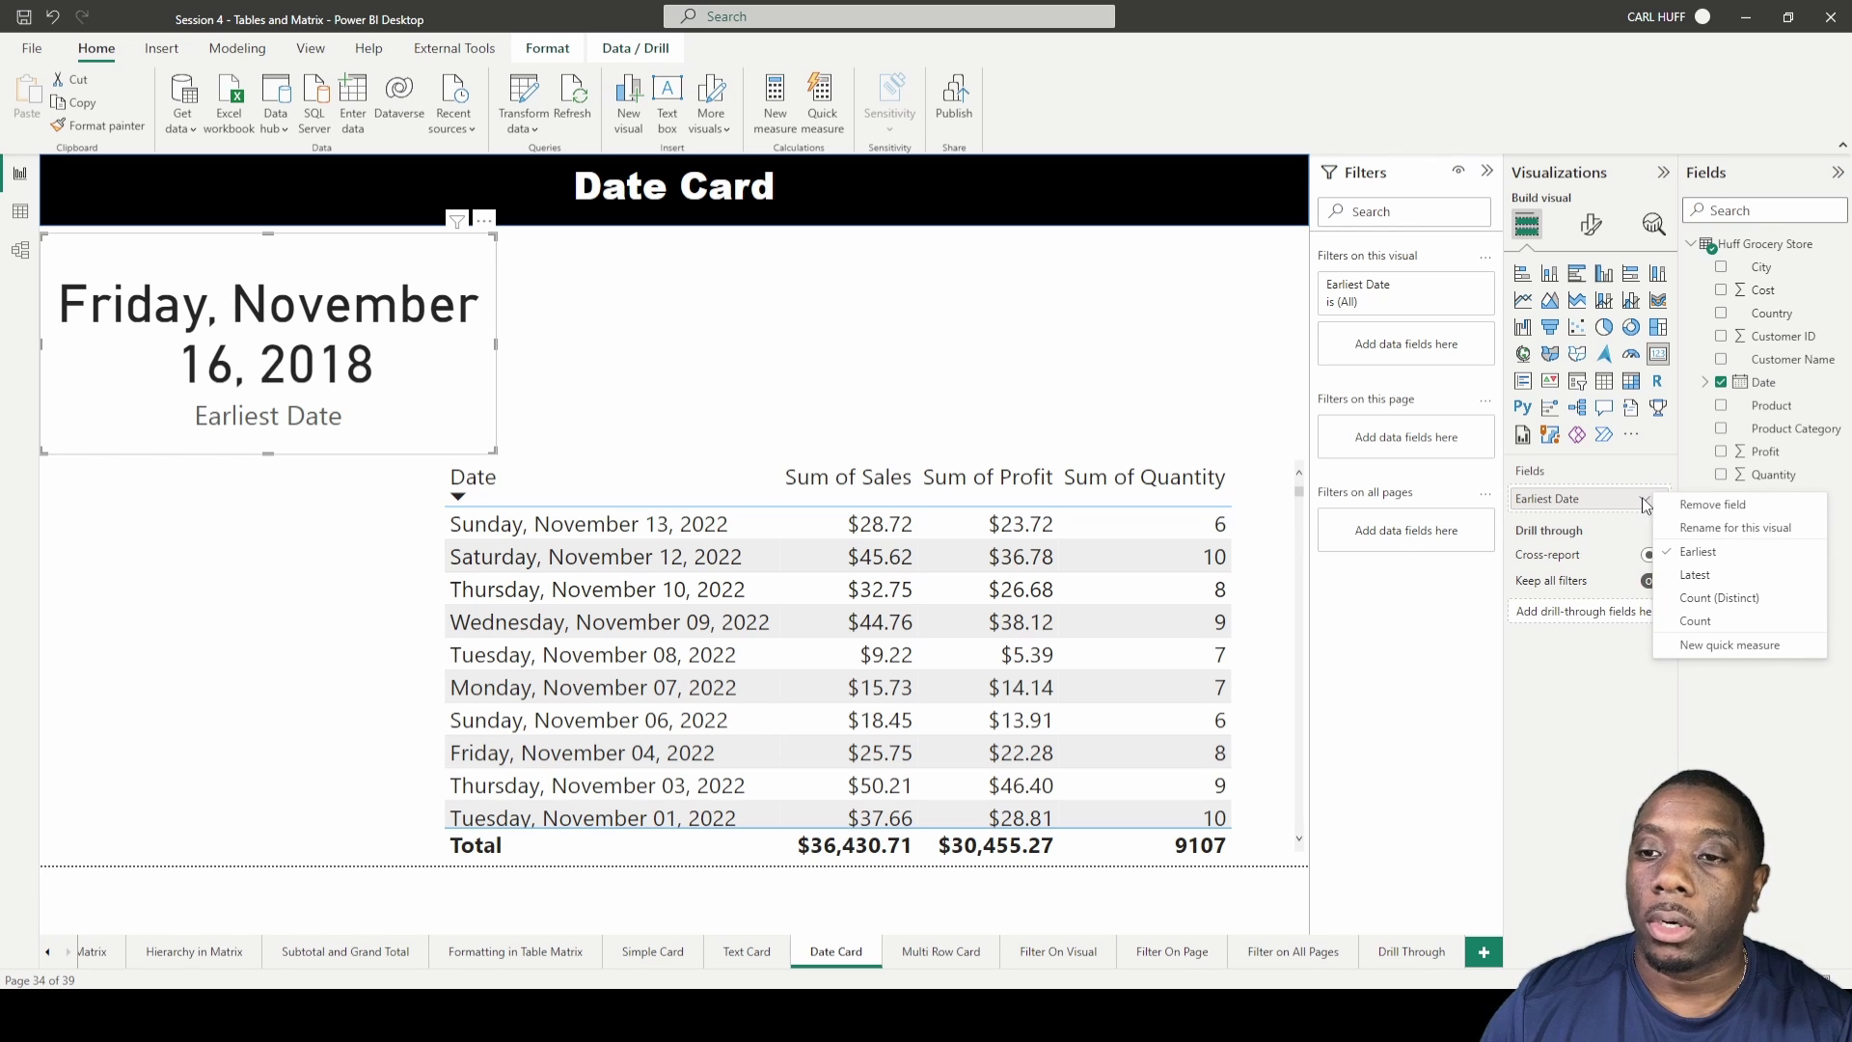
click(1696, 575)
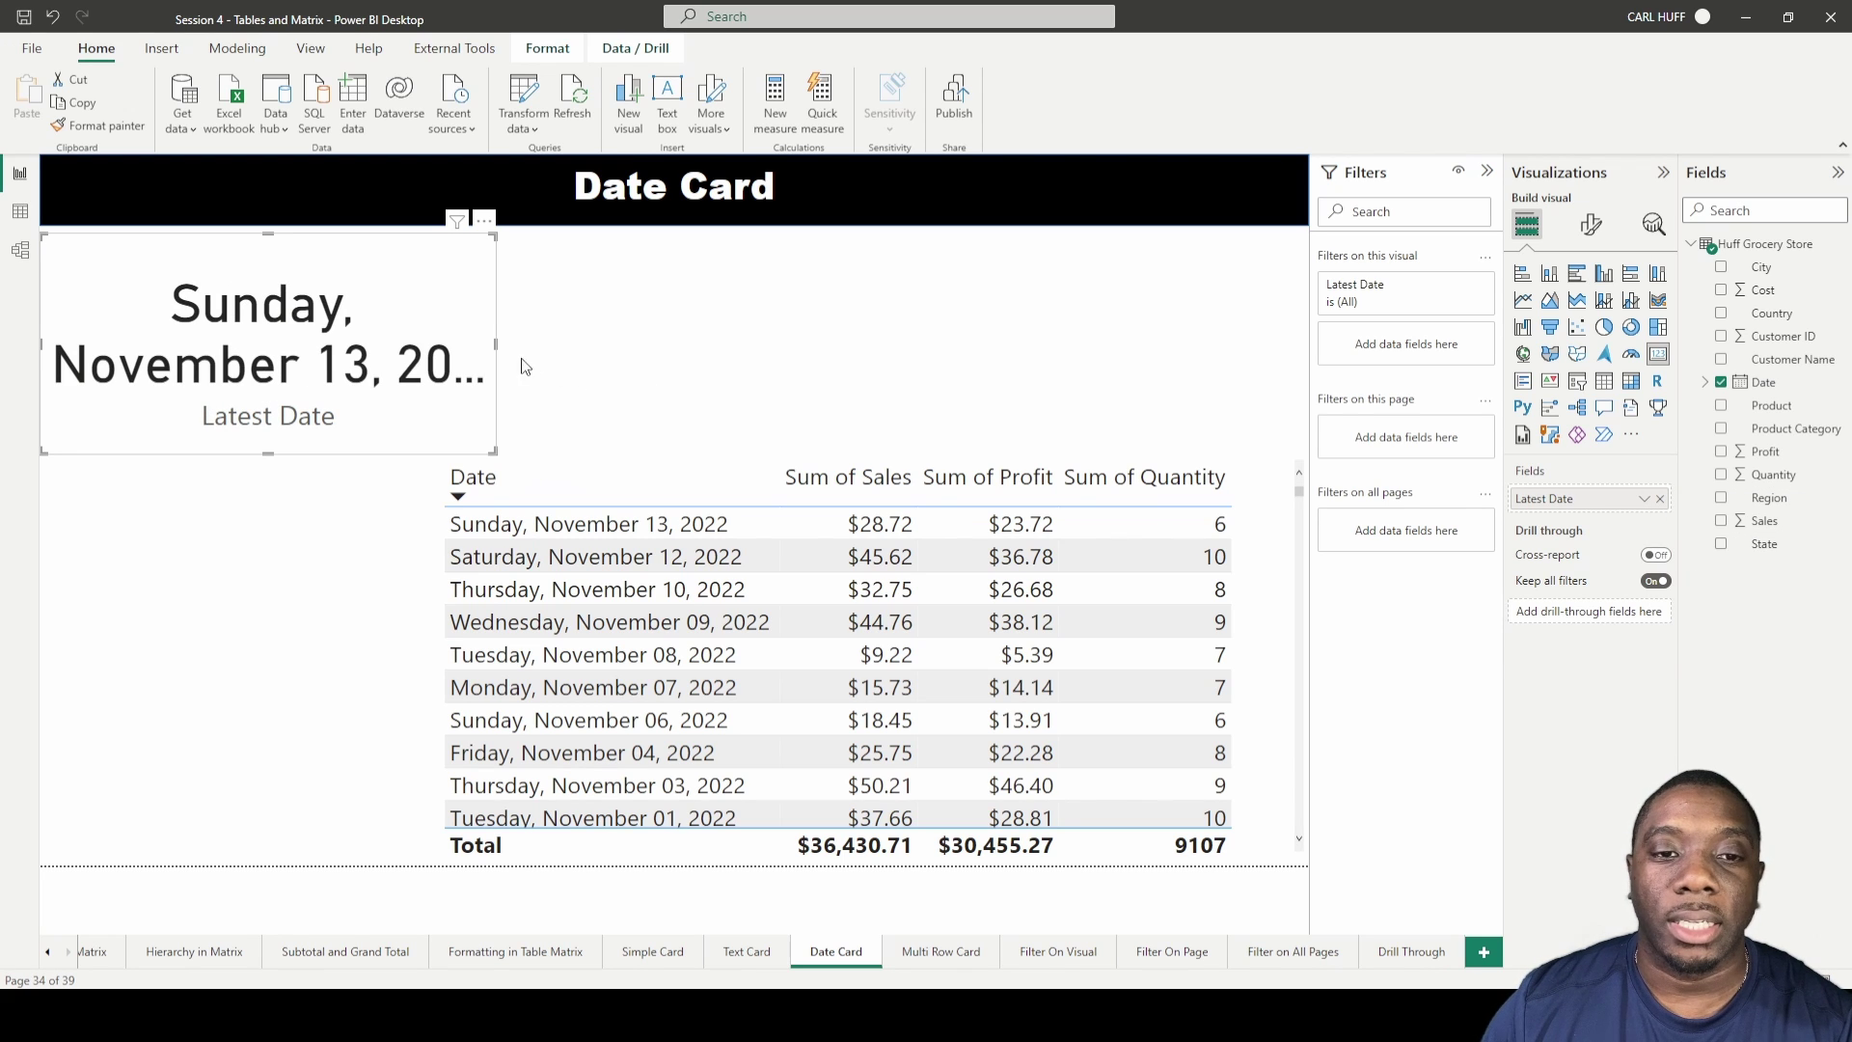
drag(496, 345, 581, 352)
click(325, 300)
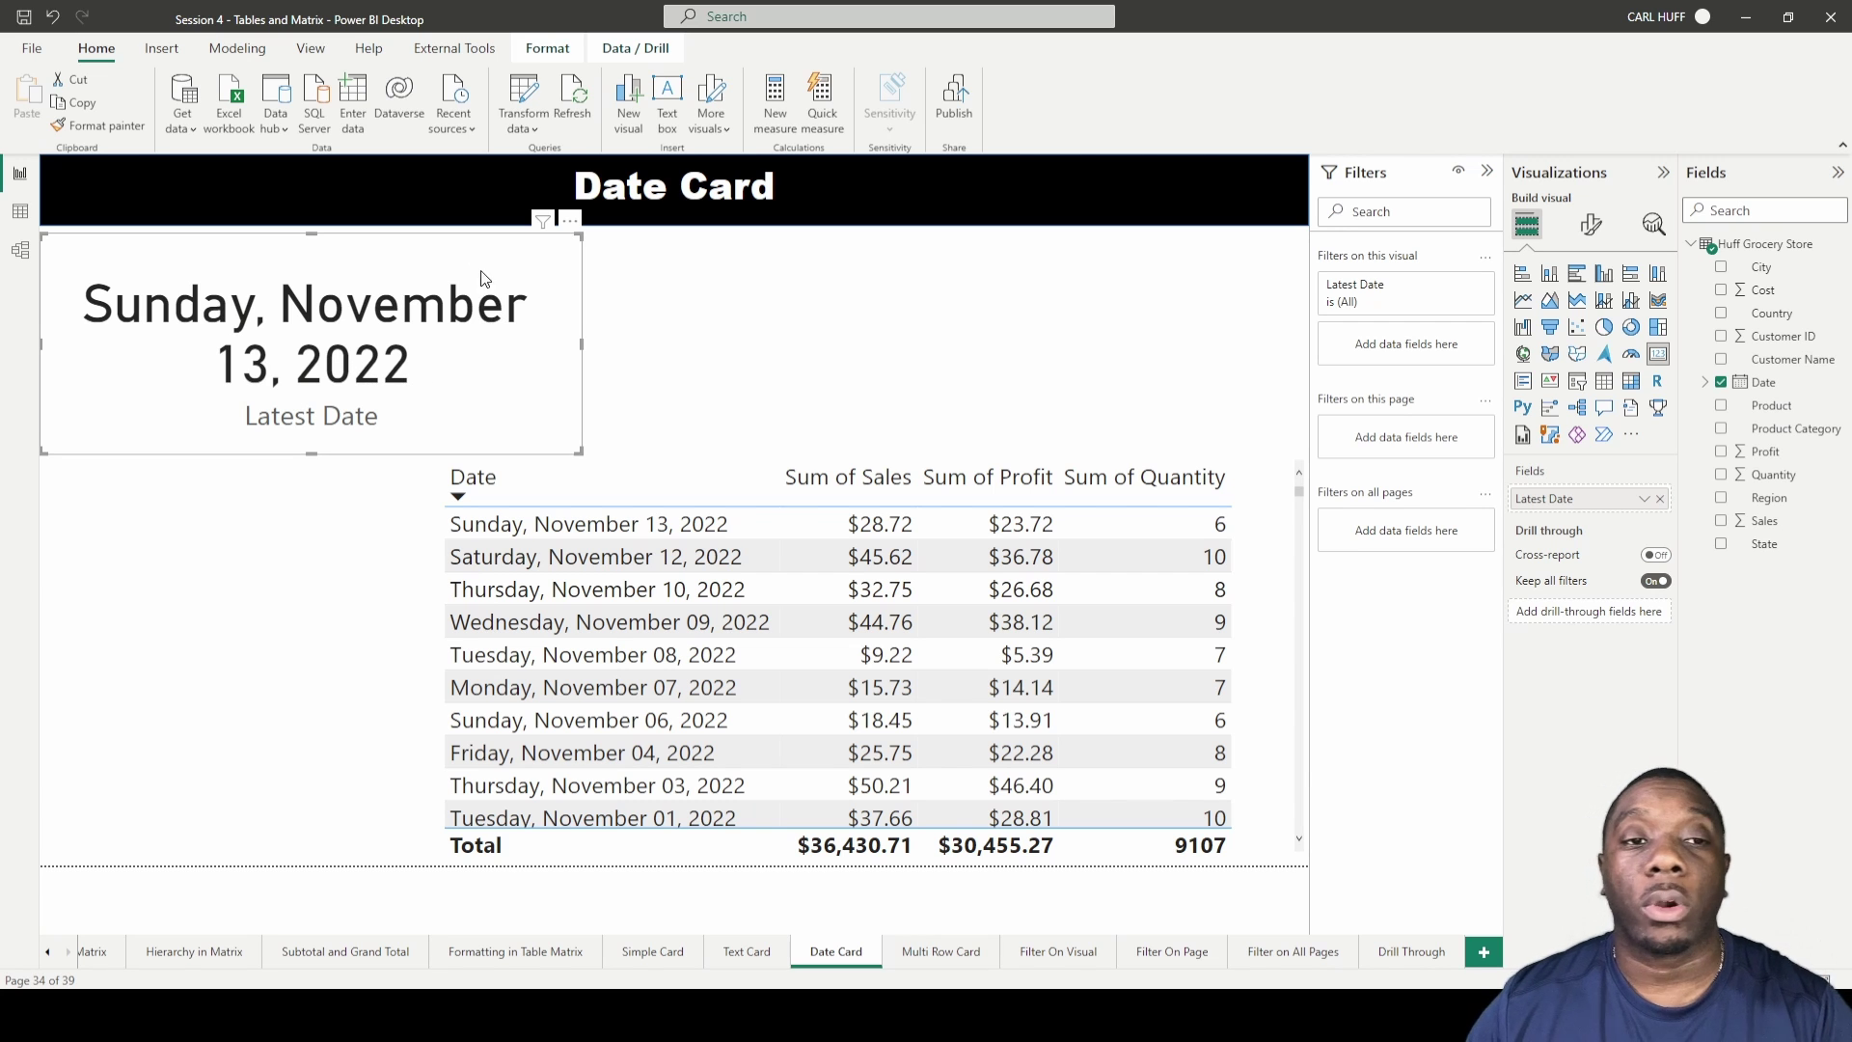
drag(442, 254, 530, 256)
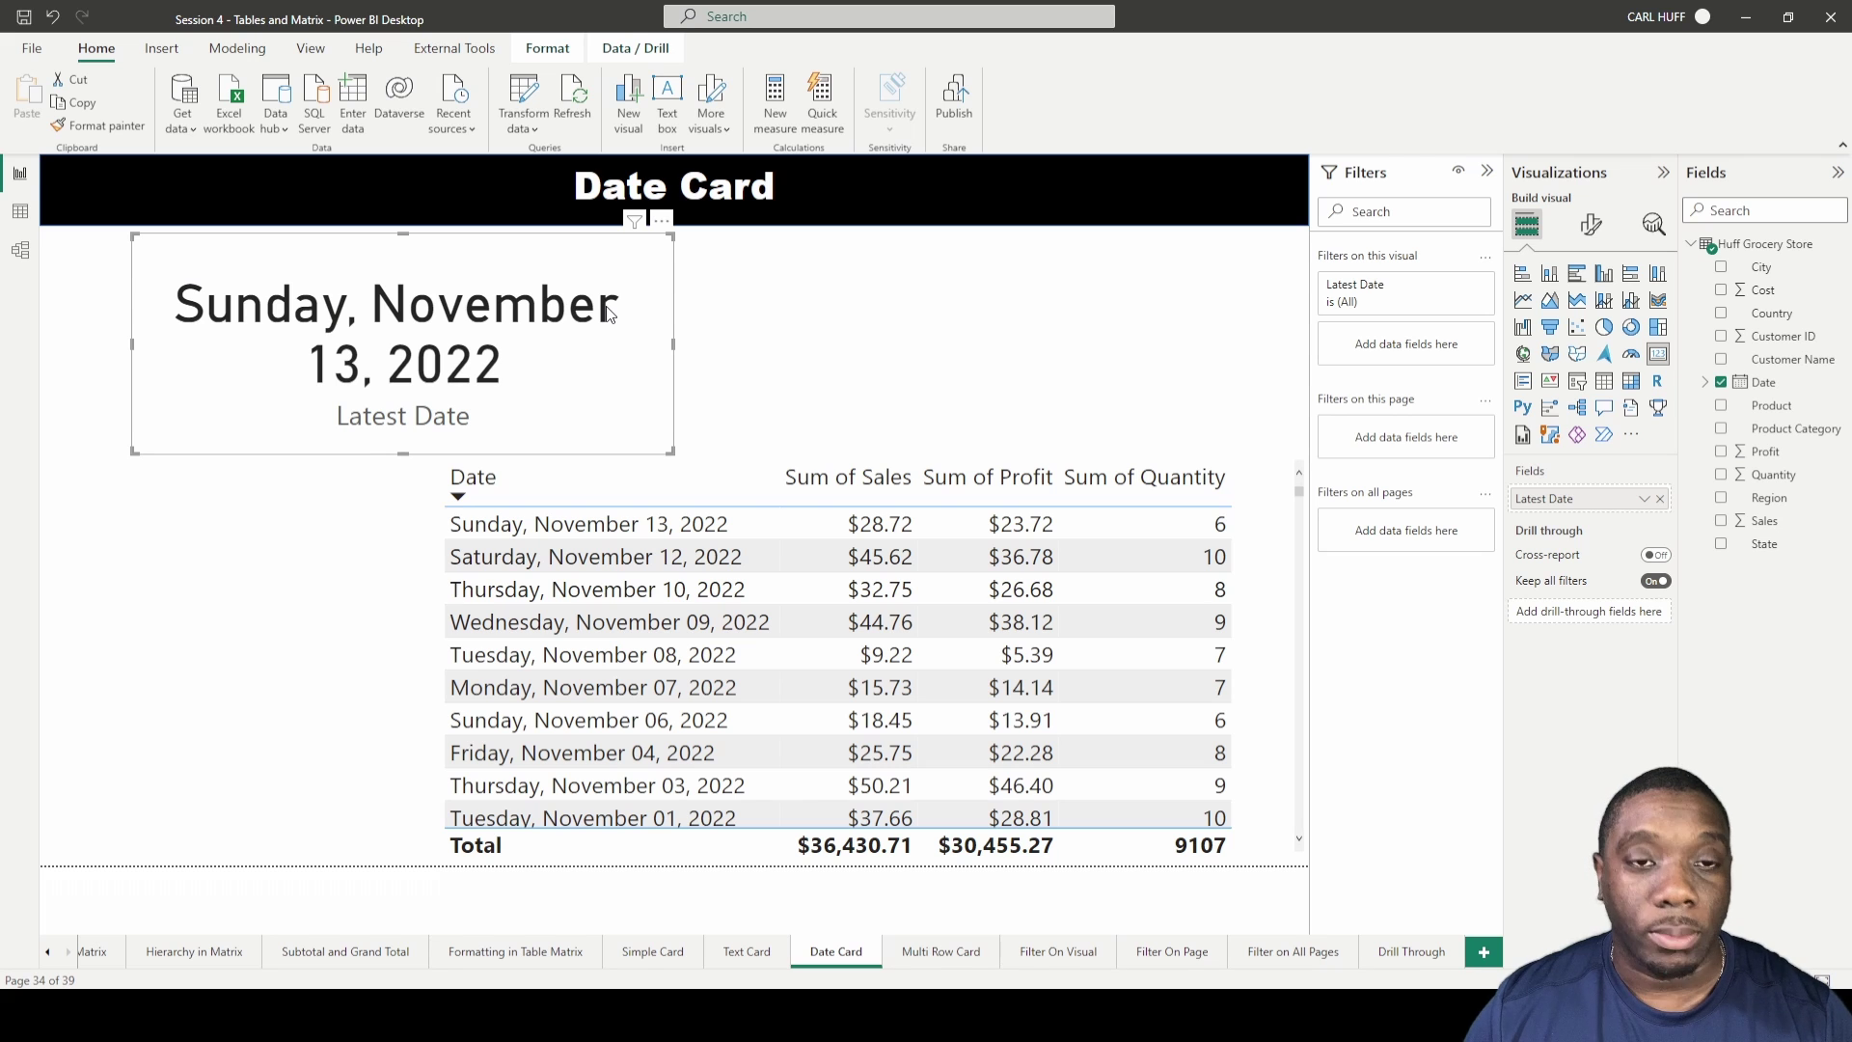
click(789, 316)
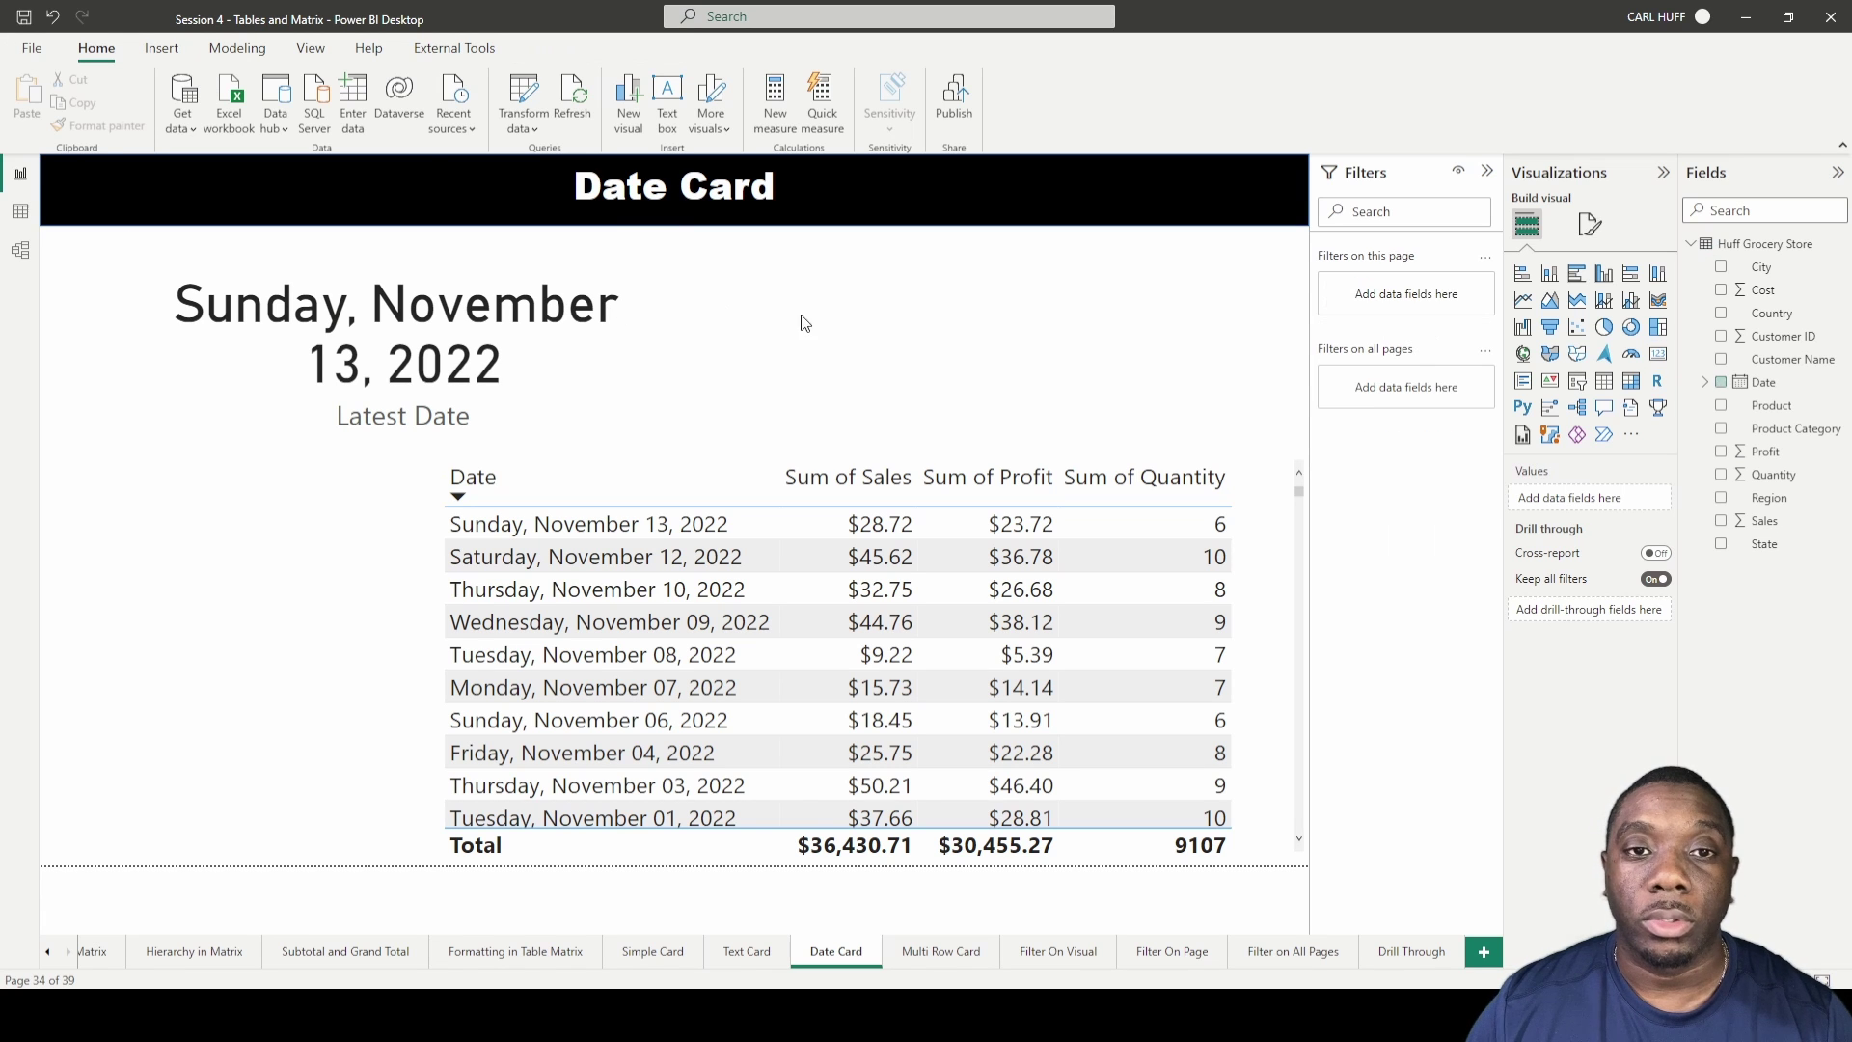
- Add a second card showing the Date field, sized and placed beside the first card
click(1657, 353)
drag(278, 611, 802, 408)
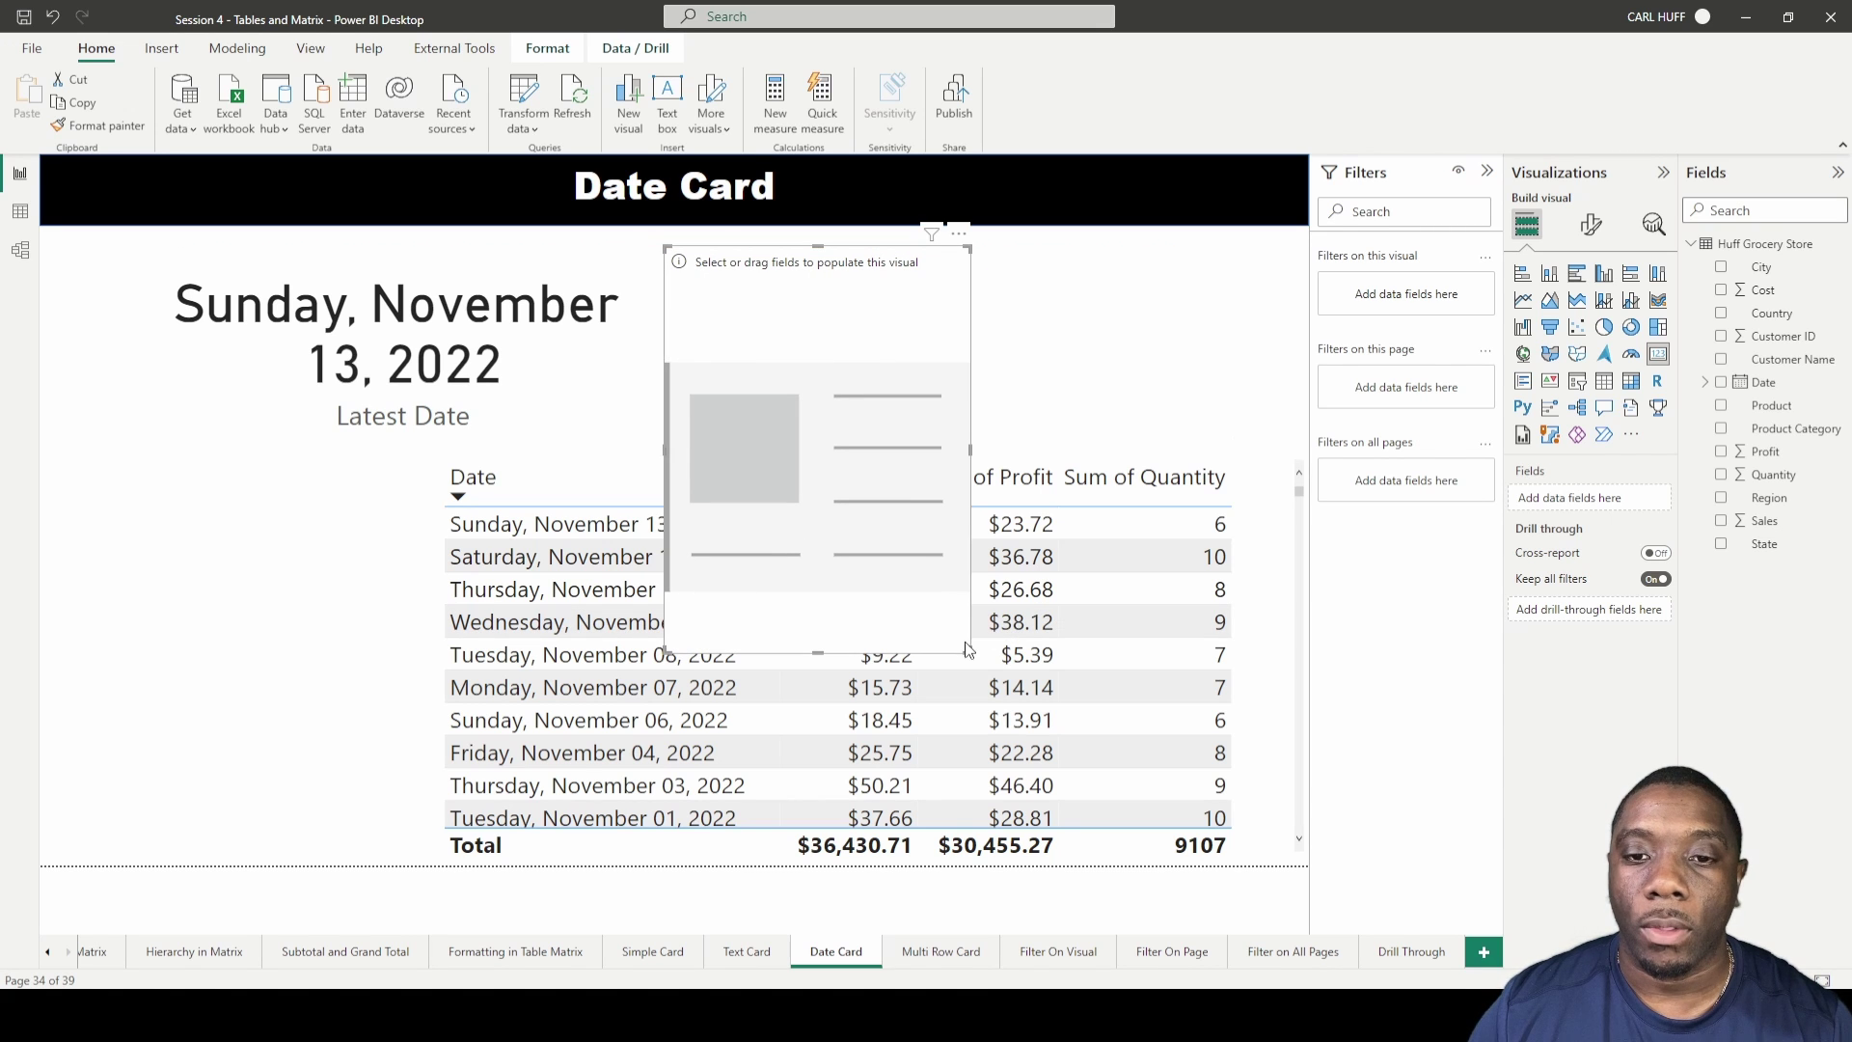
drag(970, 653, 1141, 443)
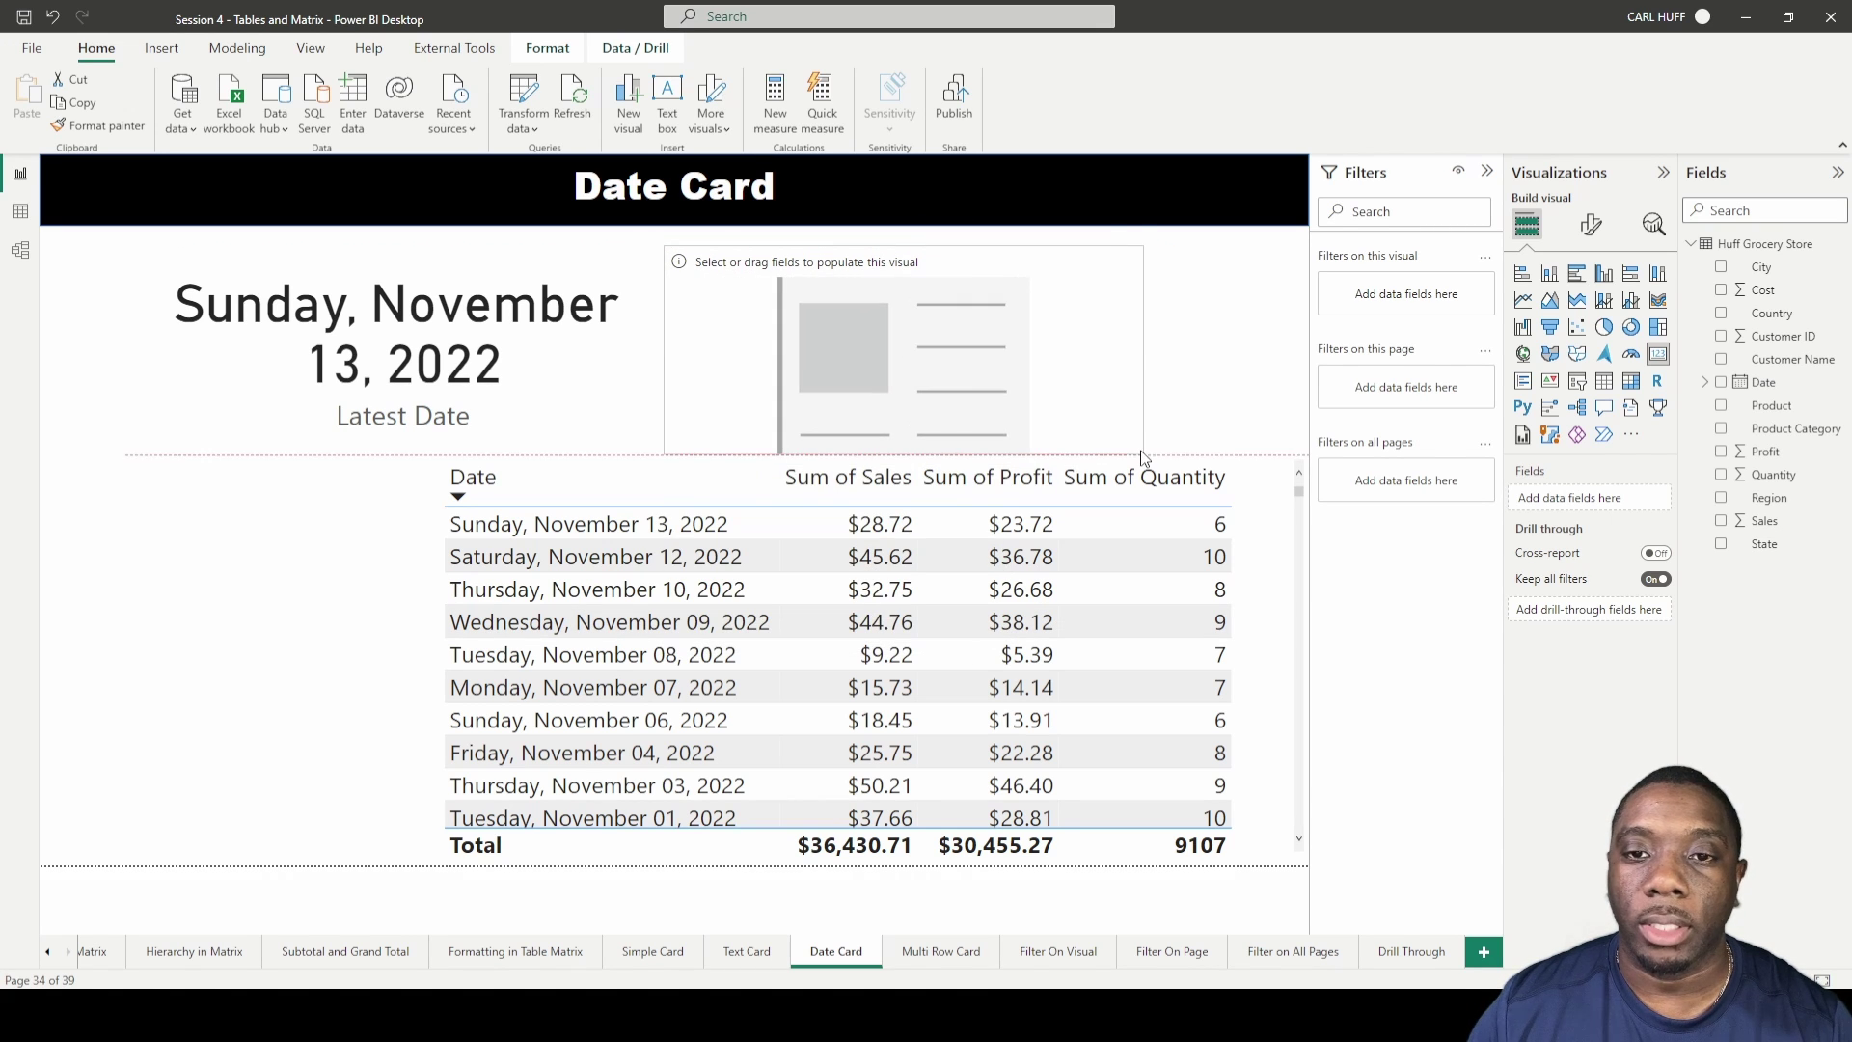
drag(959, 401, 1031, 400)
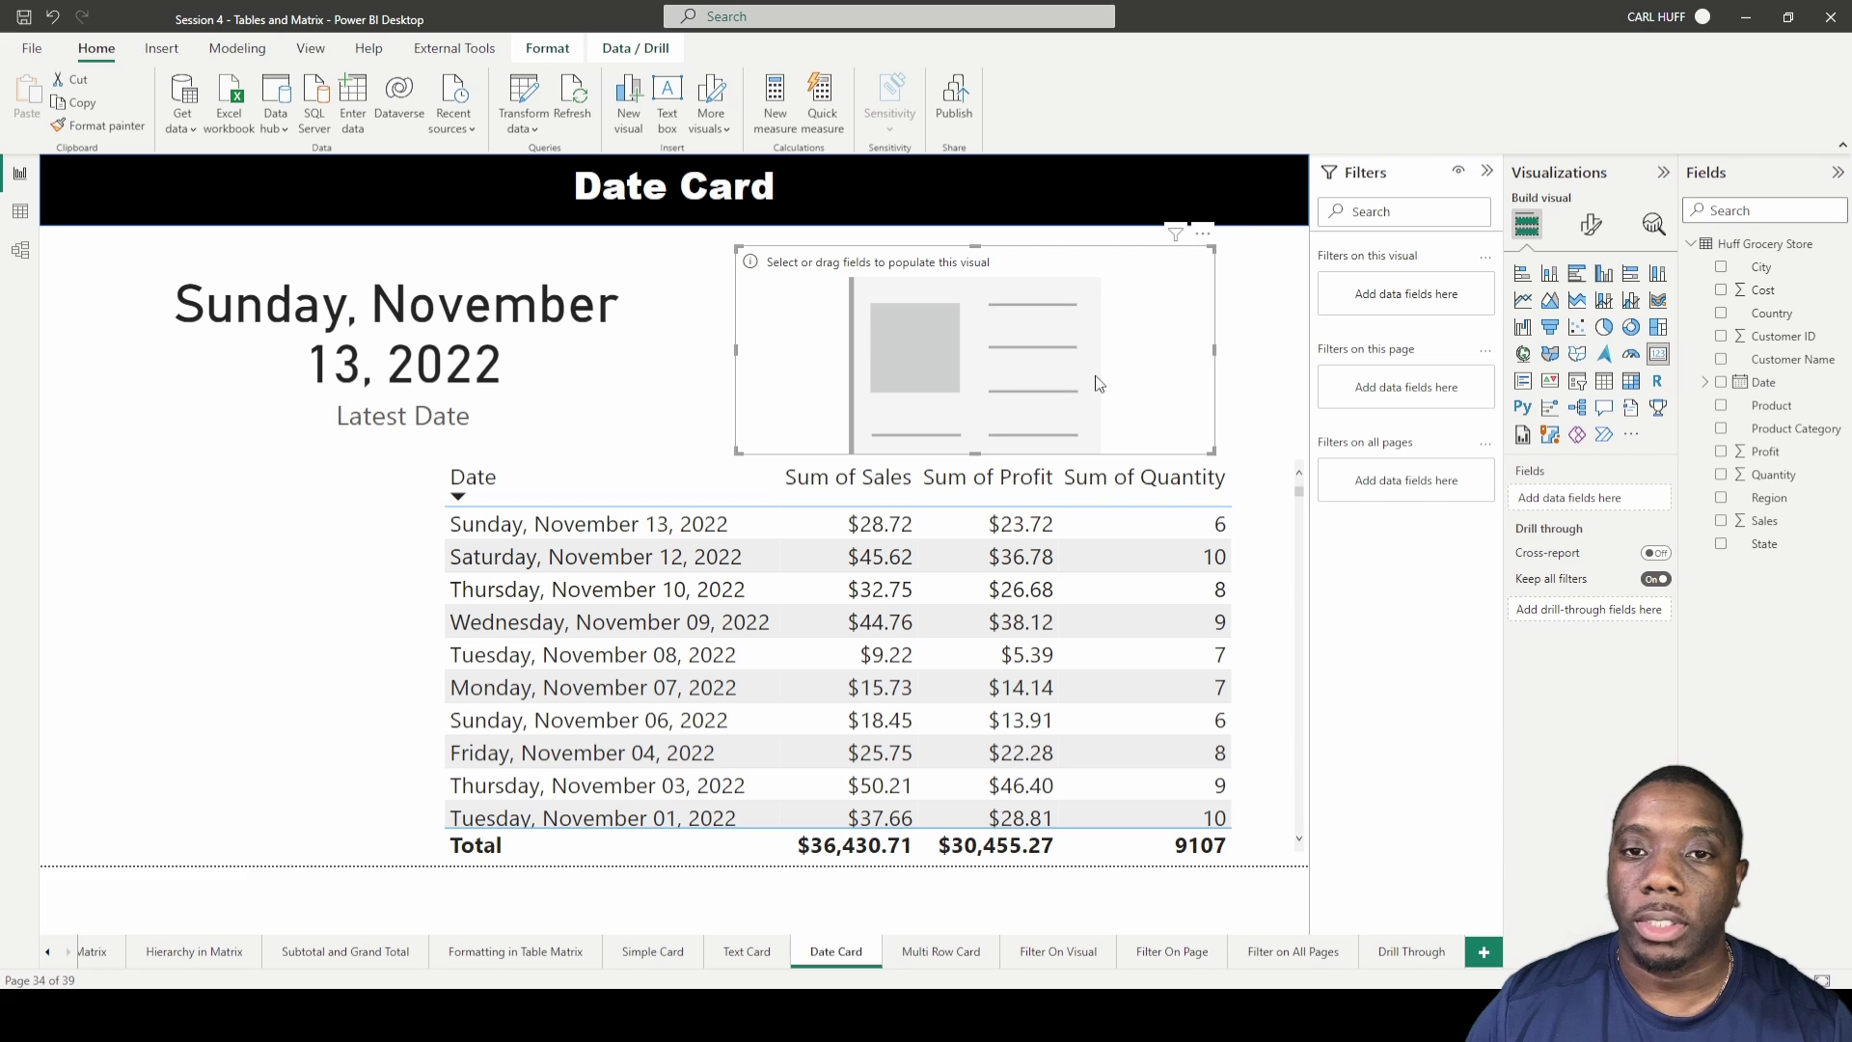
click(1722, 383)
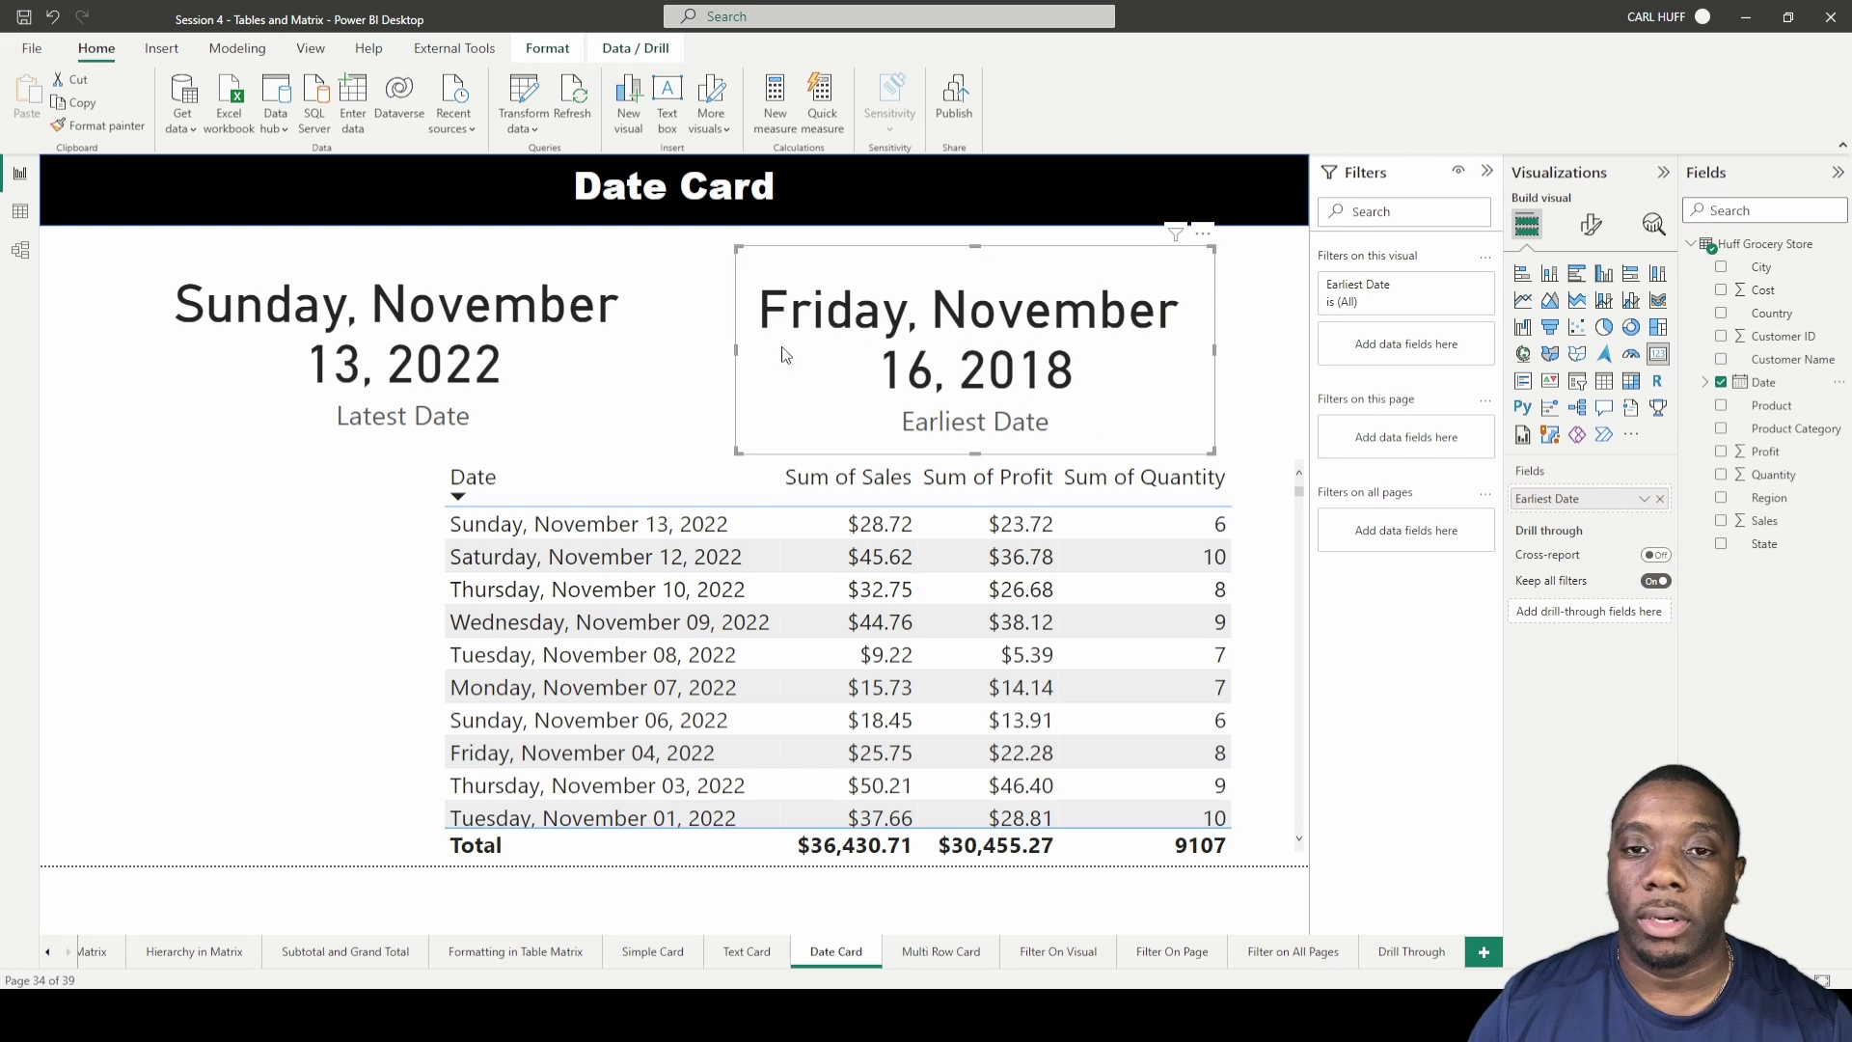
- Set the Latest Date card back to Earliest Date and sort the table by Sum of Sales, highest first
click(476, 361)
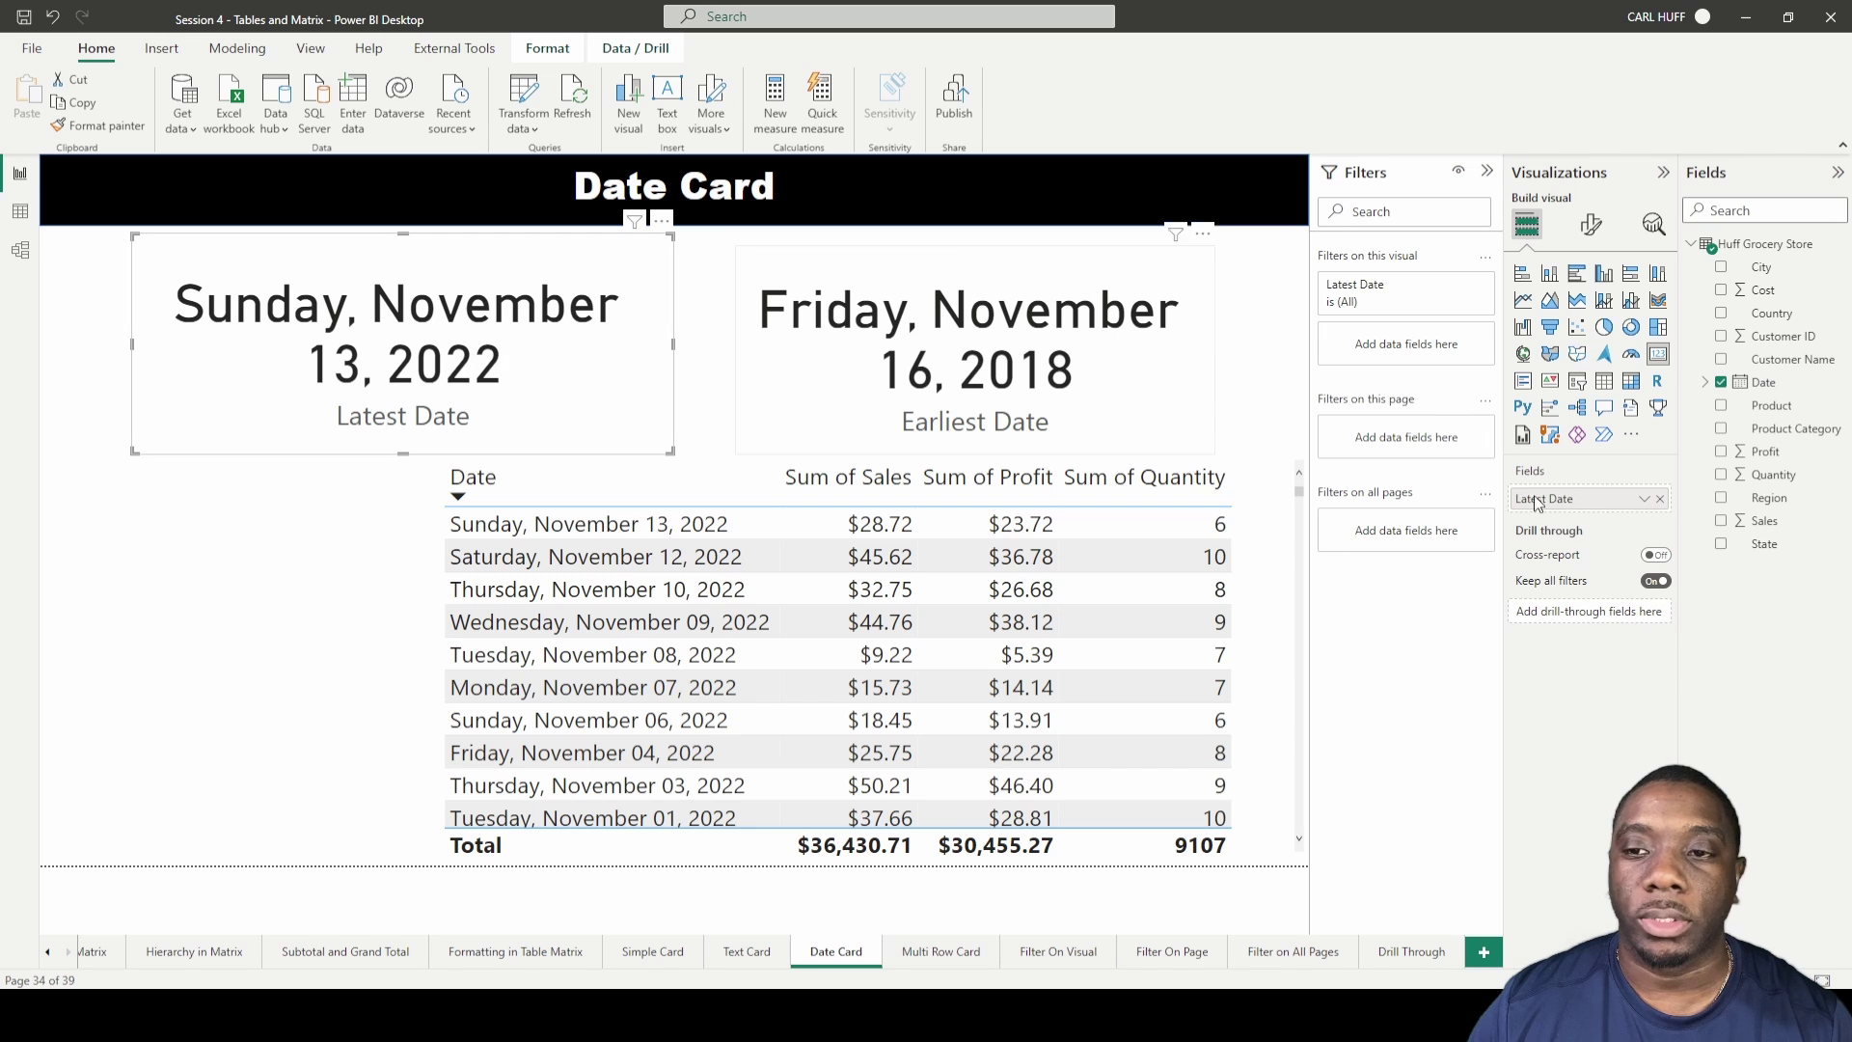
click(1644, 499)
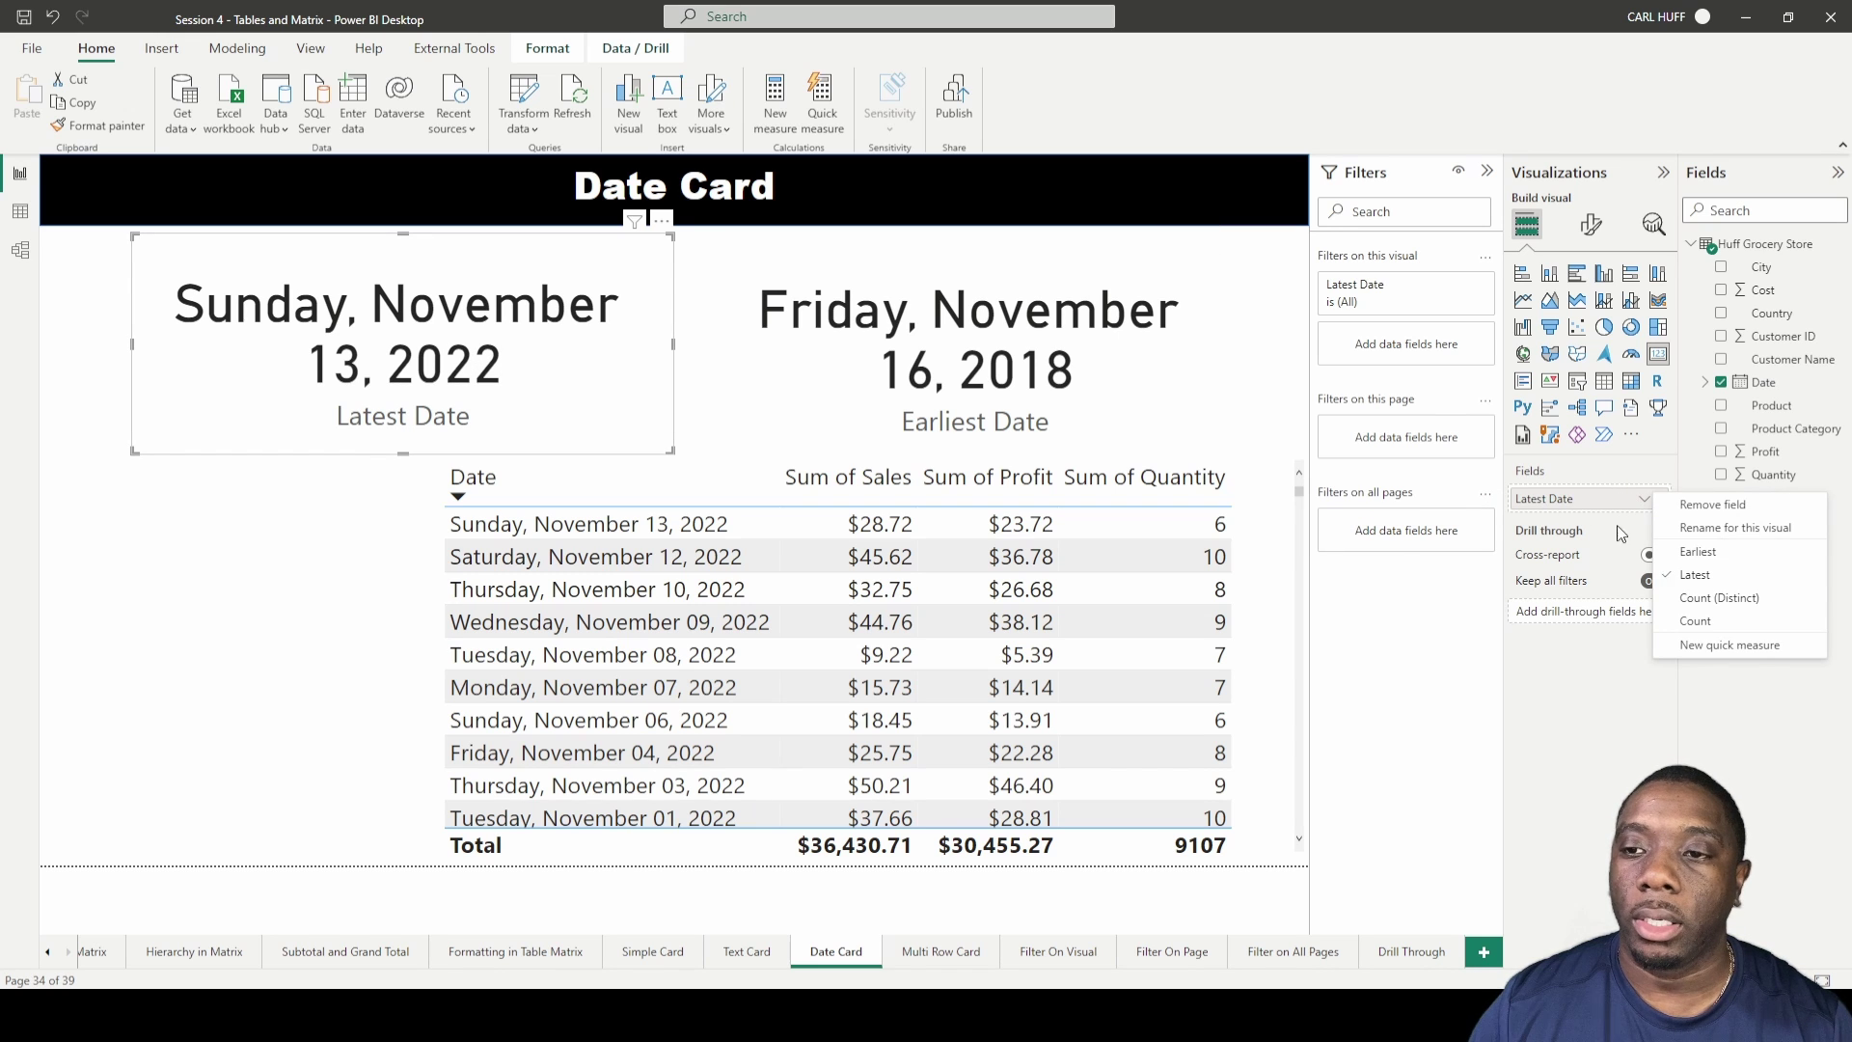
click(1705, 565)
click(323, 588)
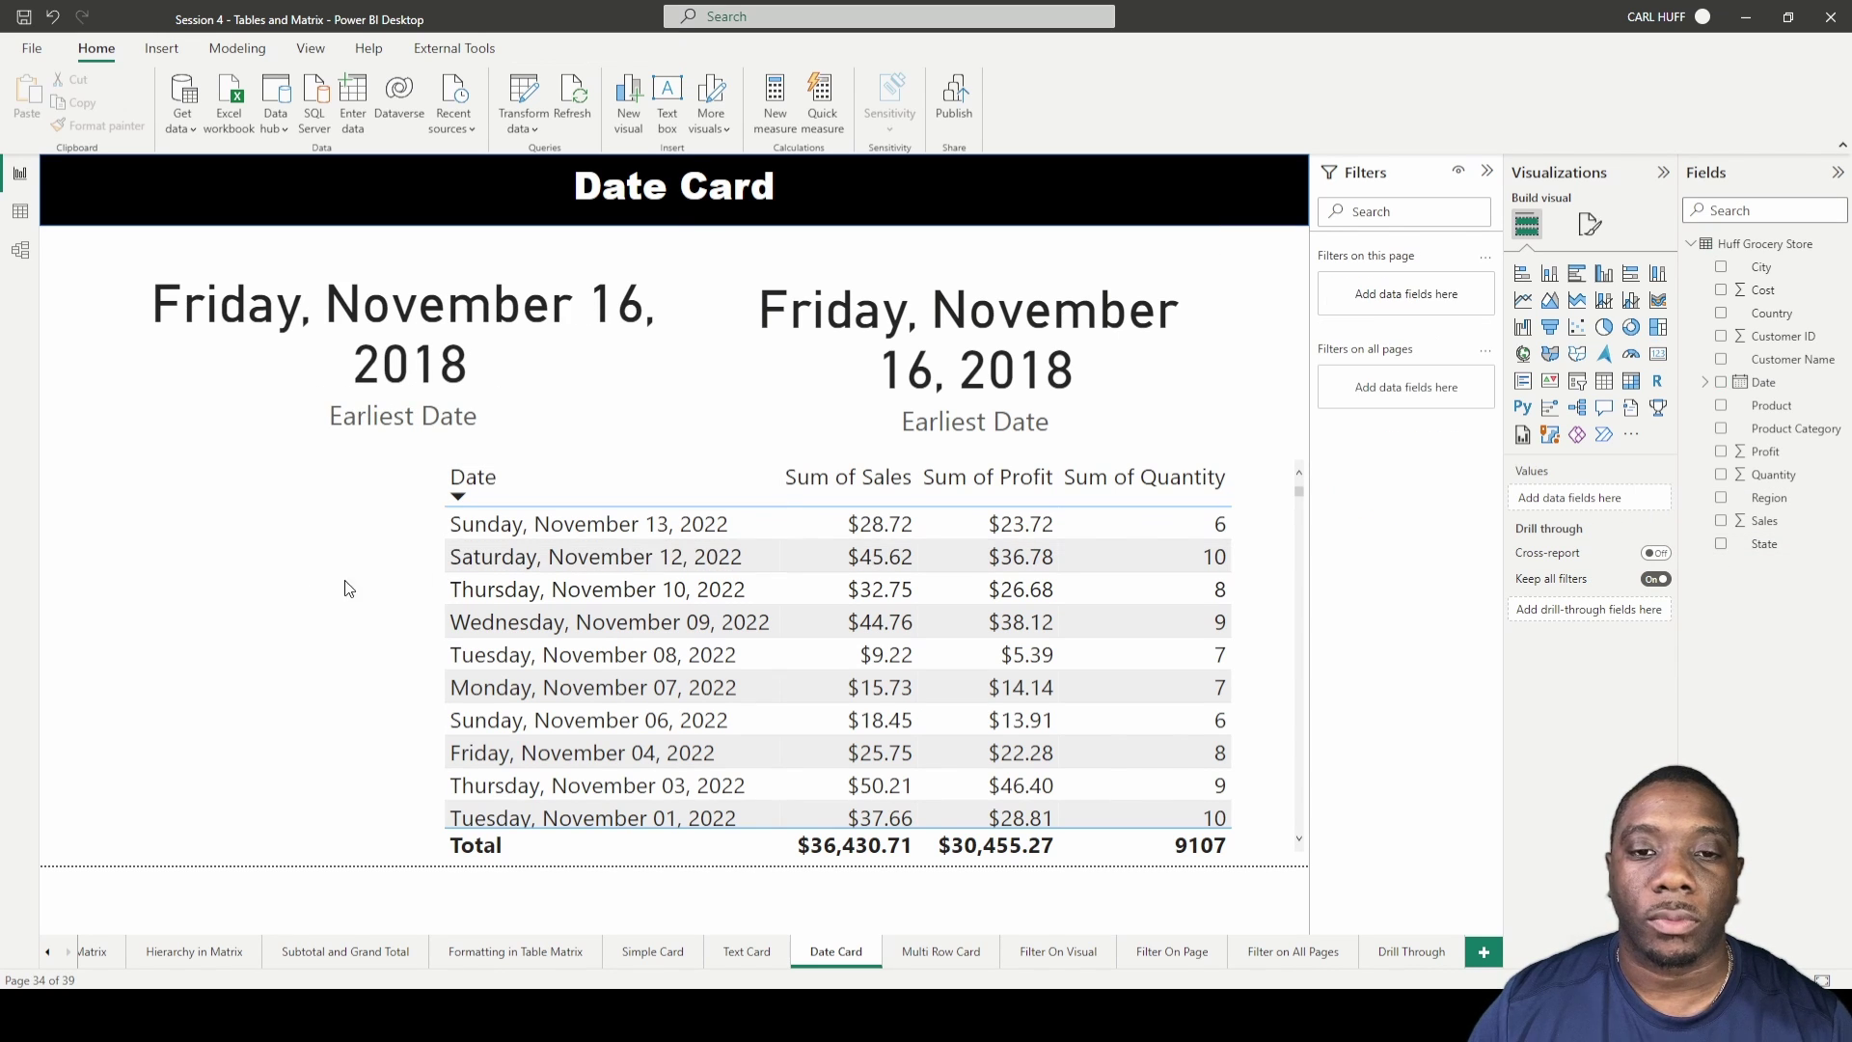
click(866, 478)
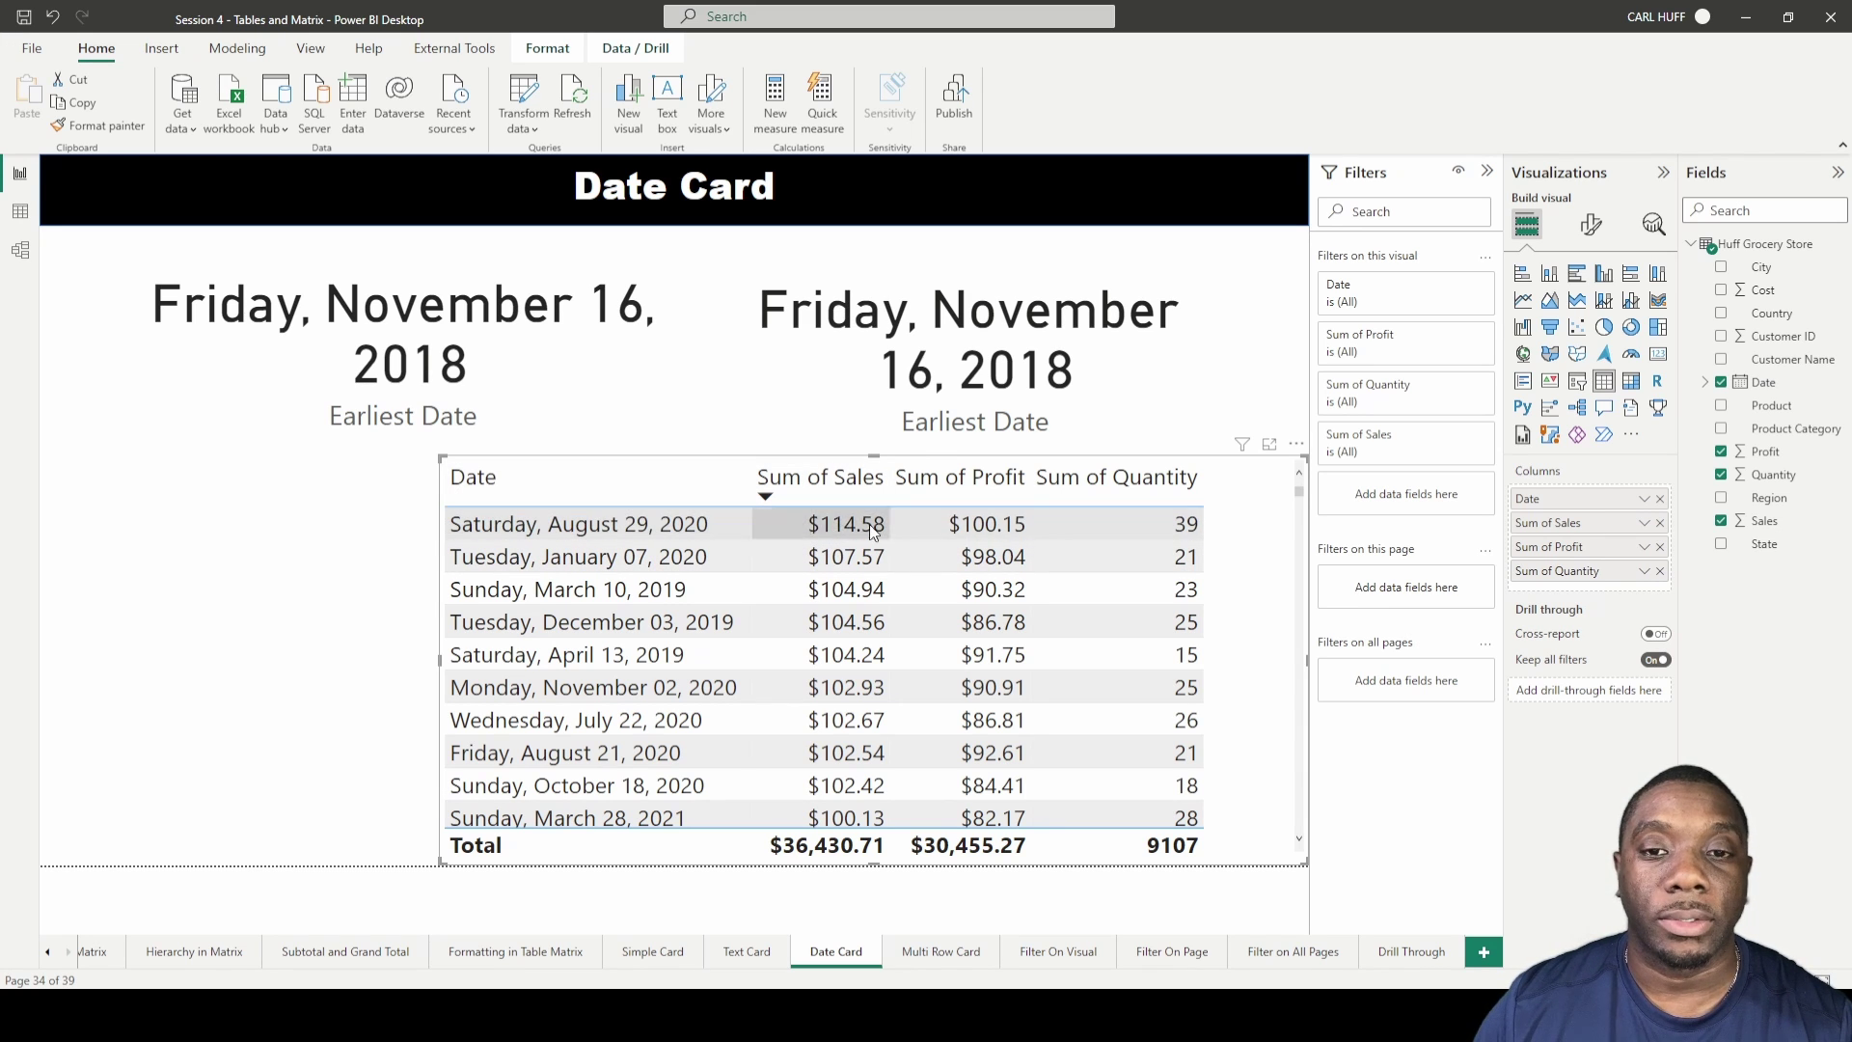
click(413, 379)
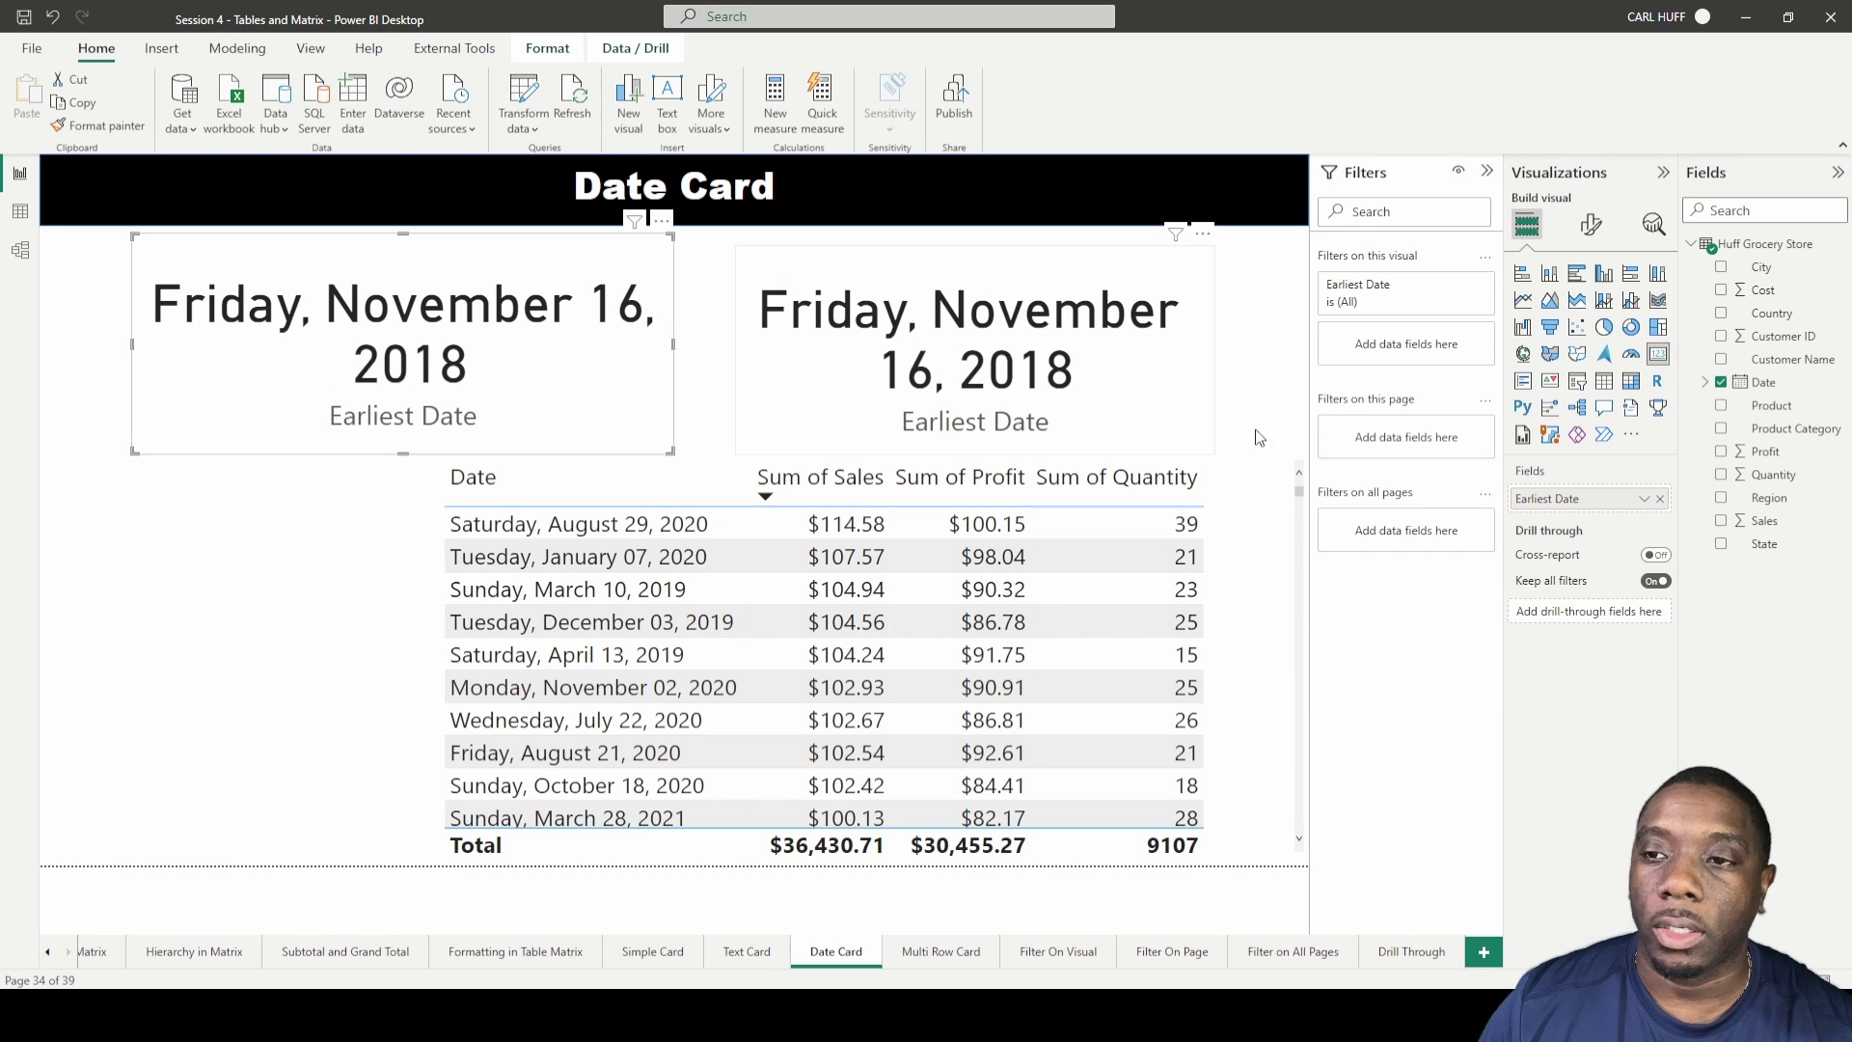
- Filter the left card's Date to the Top 1 by Sum of Sales
drag(1772, 386, 1427, 349)
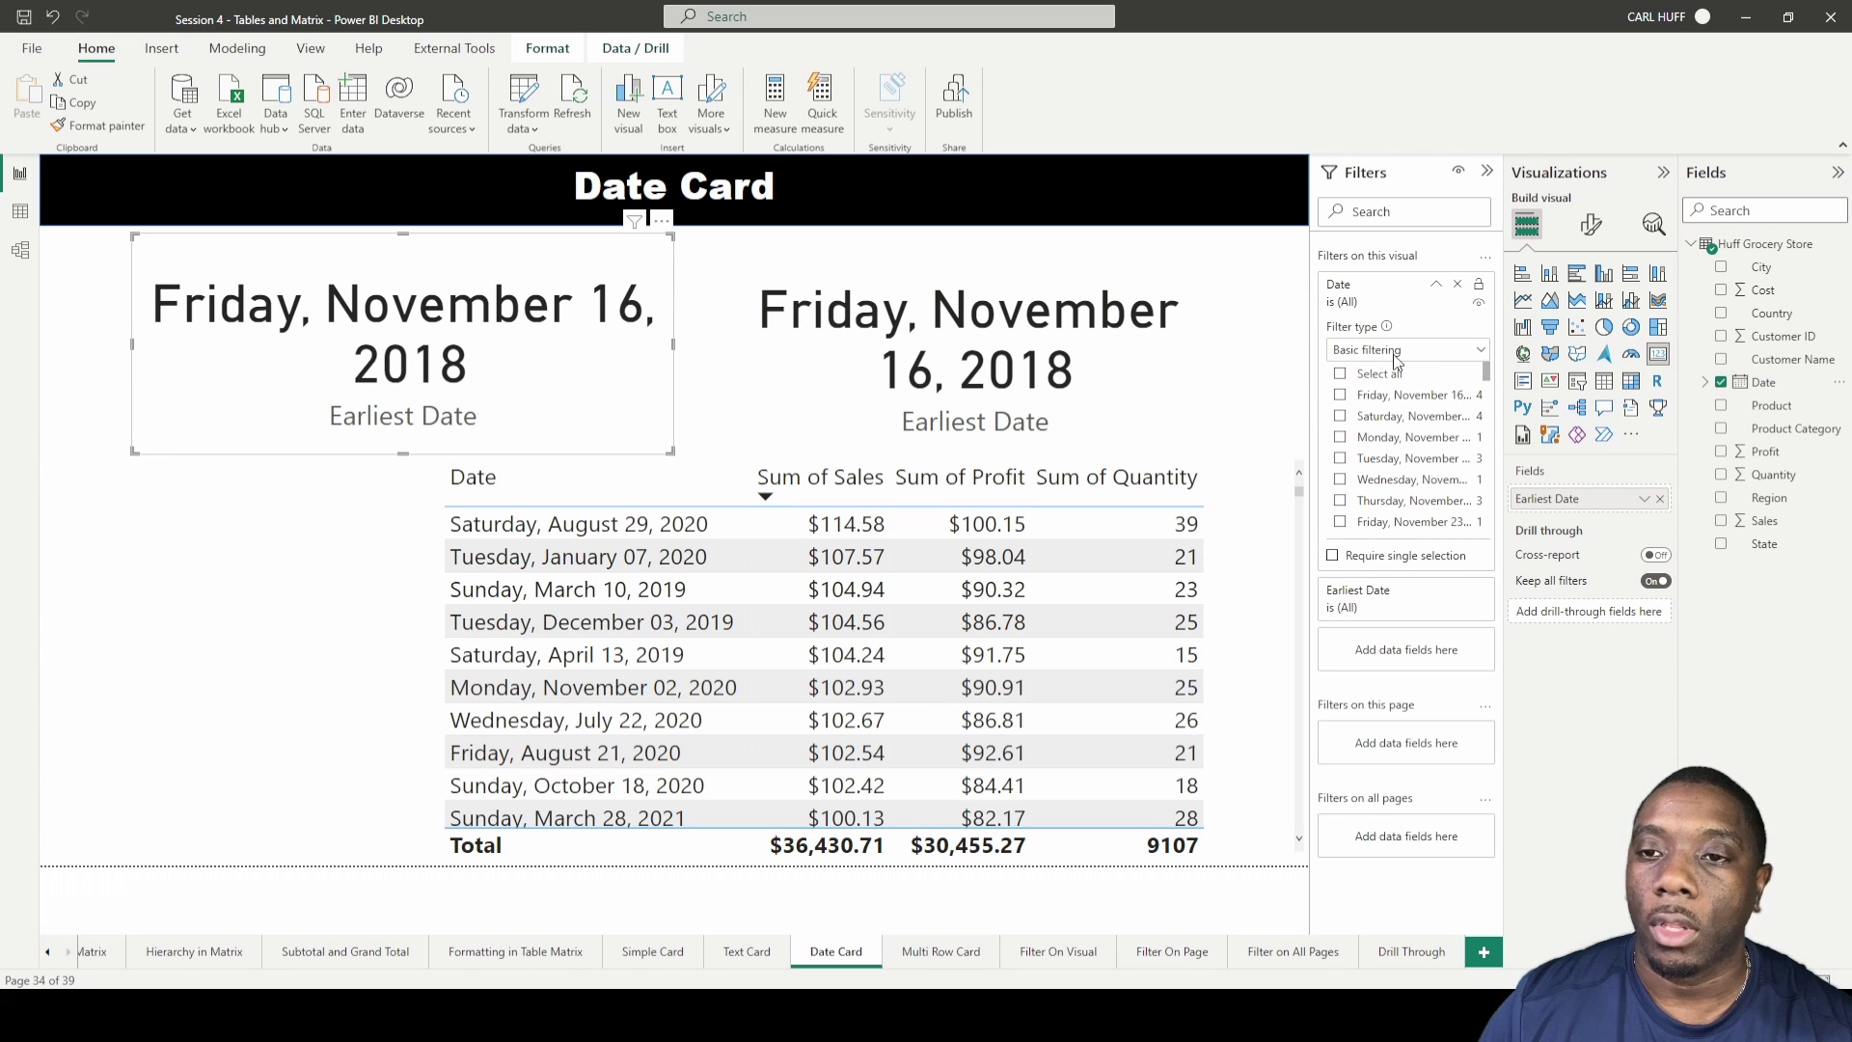
click(1482, 355)
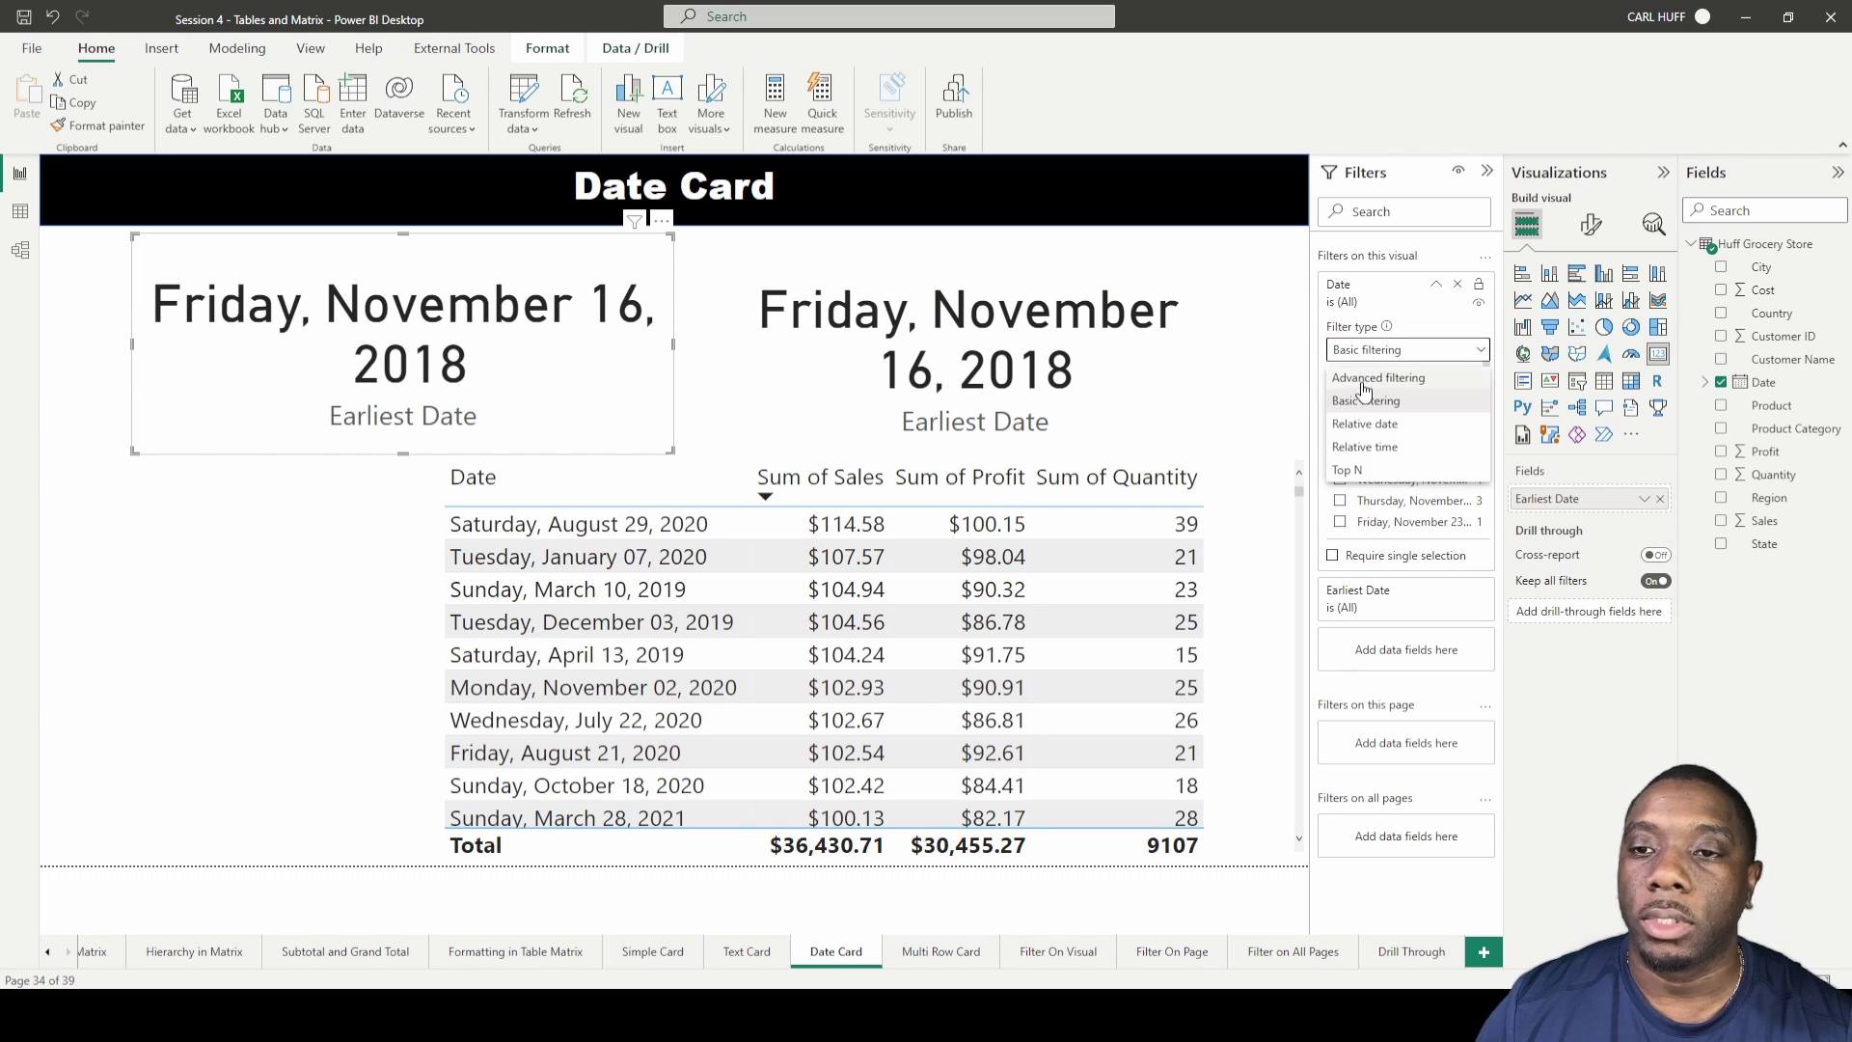
click(1366, 465)
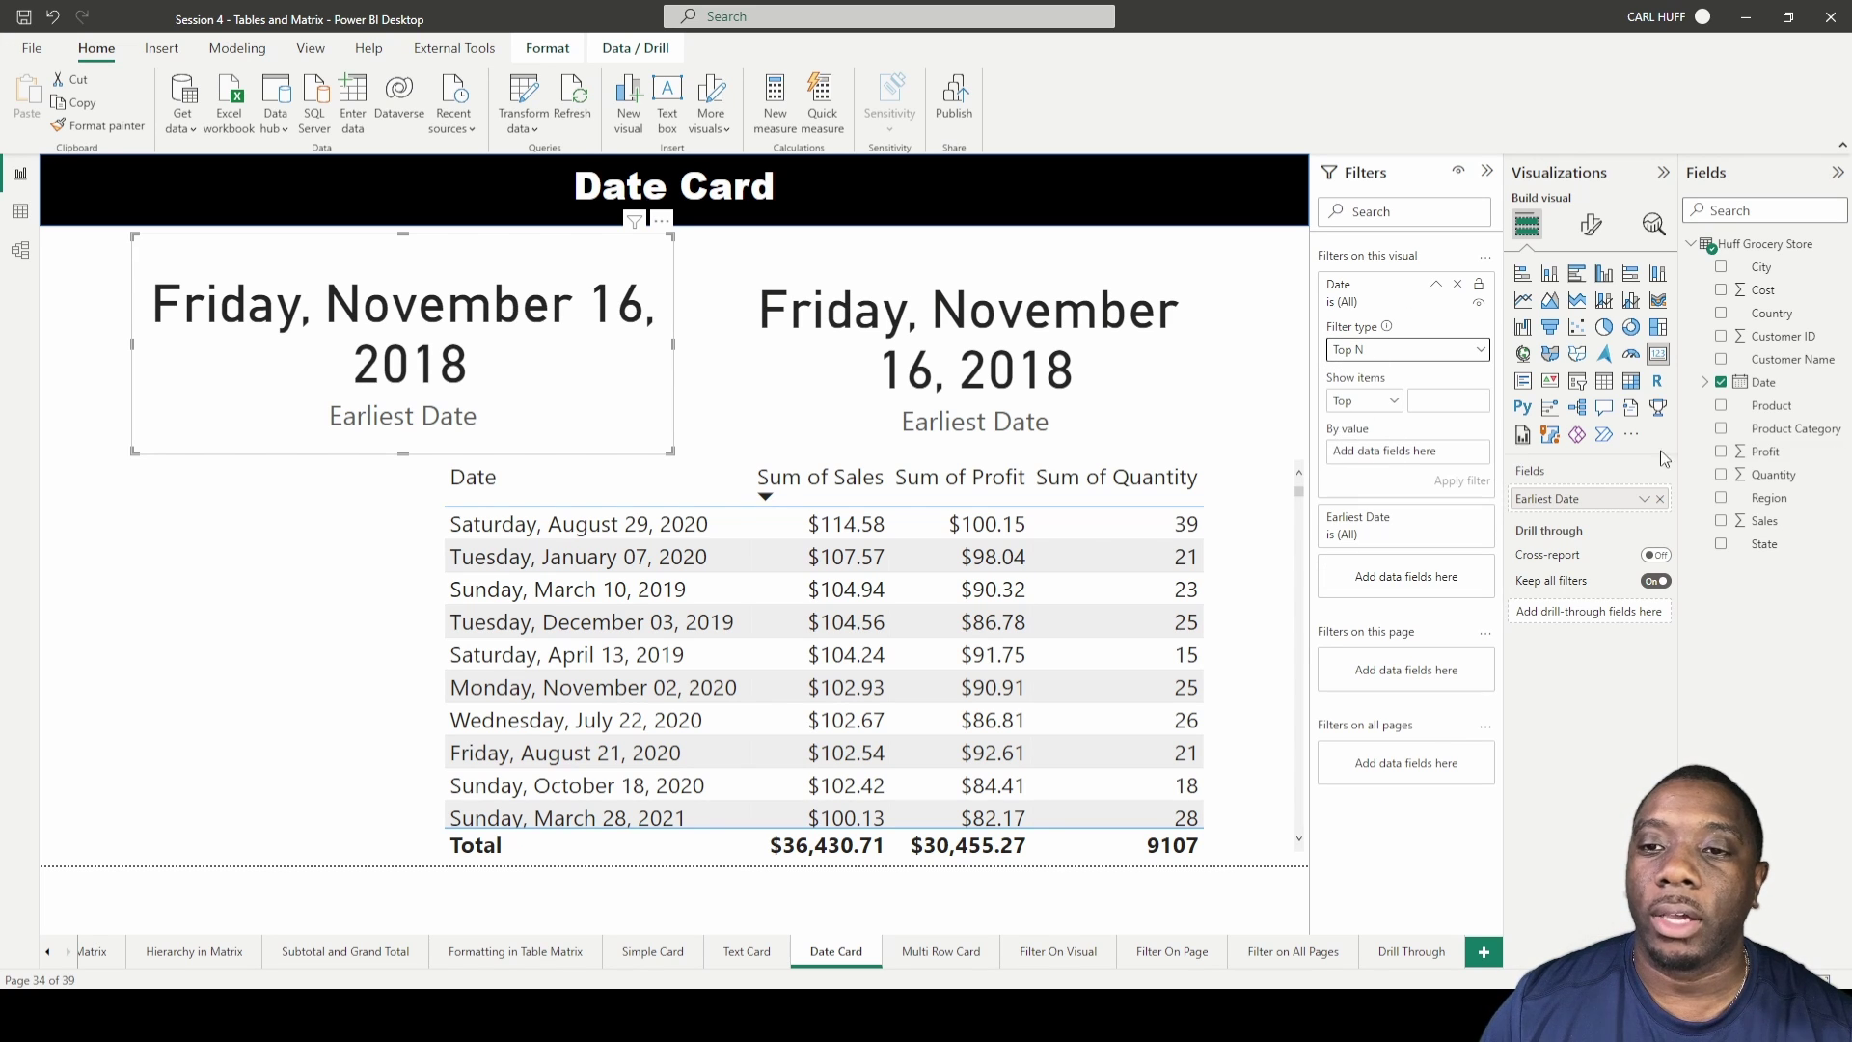
drag(1775, 522, 1443, 453)
click(1436, 398)
text(1)
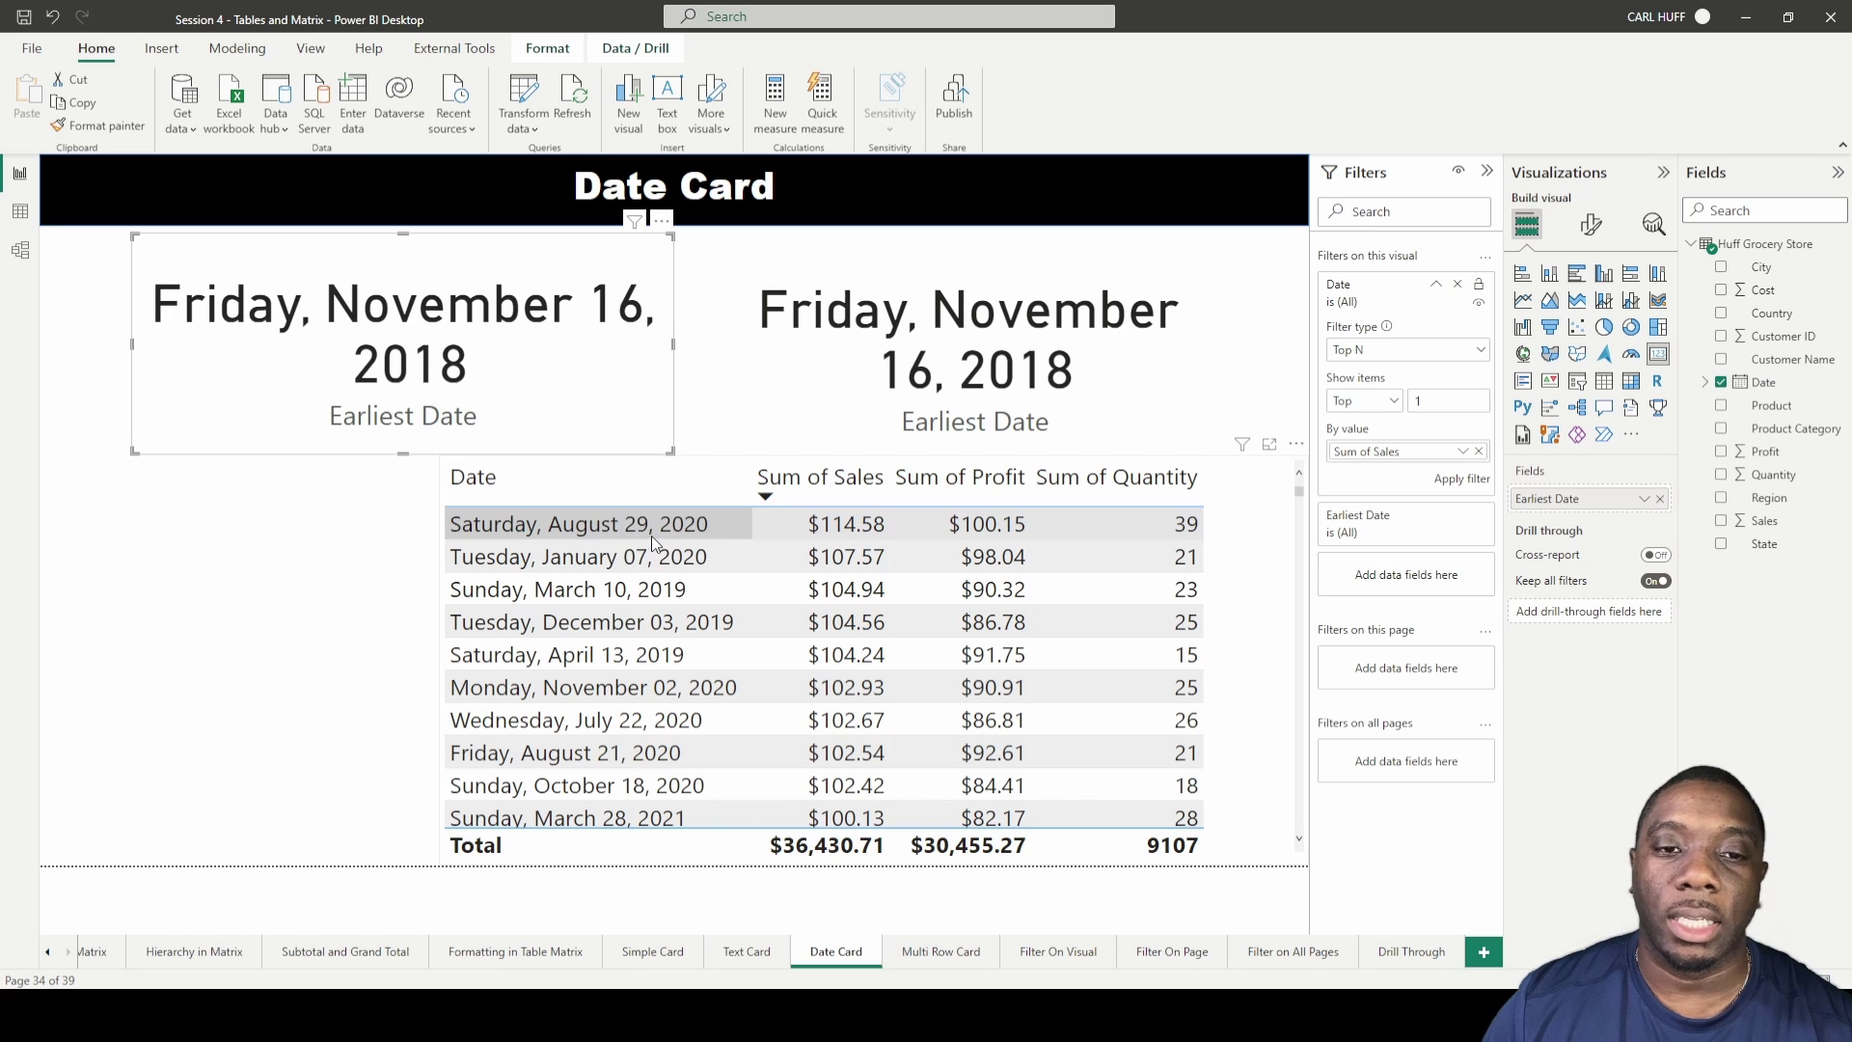
click(1460, 480)
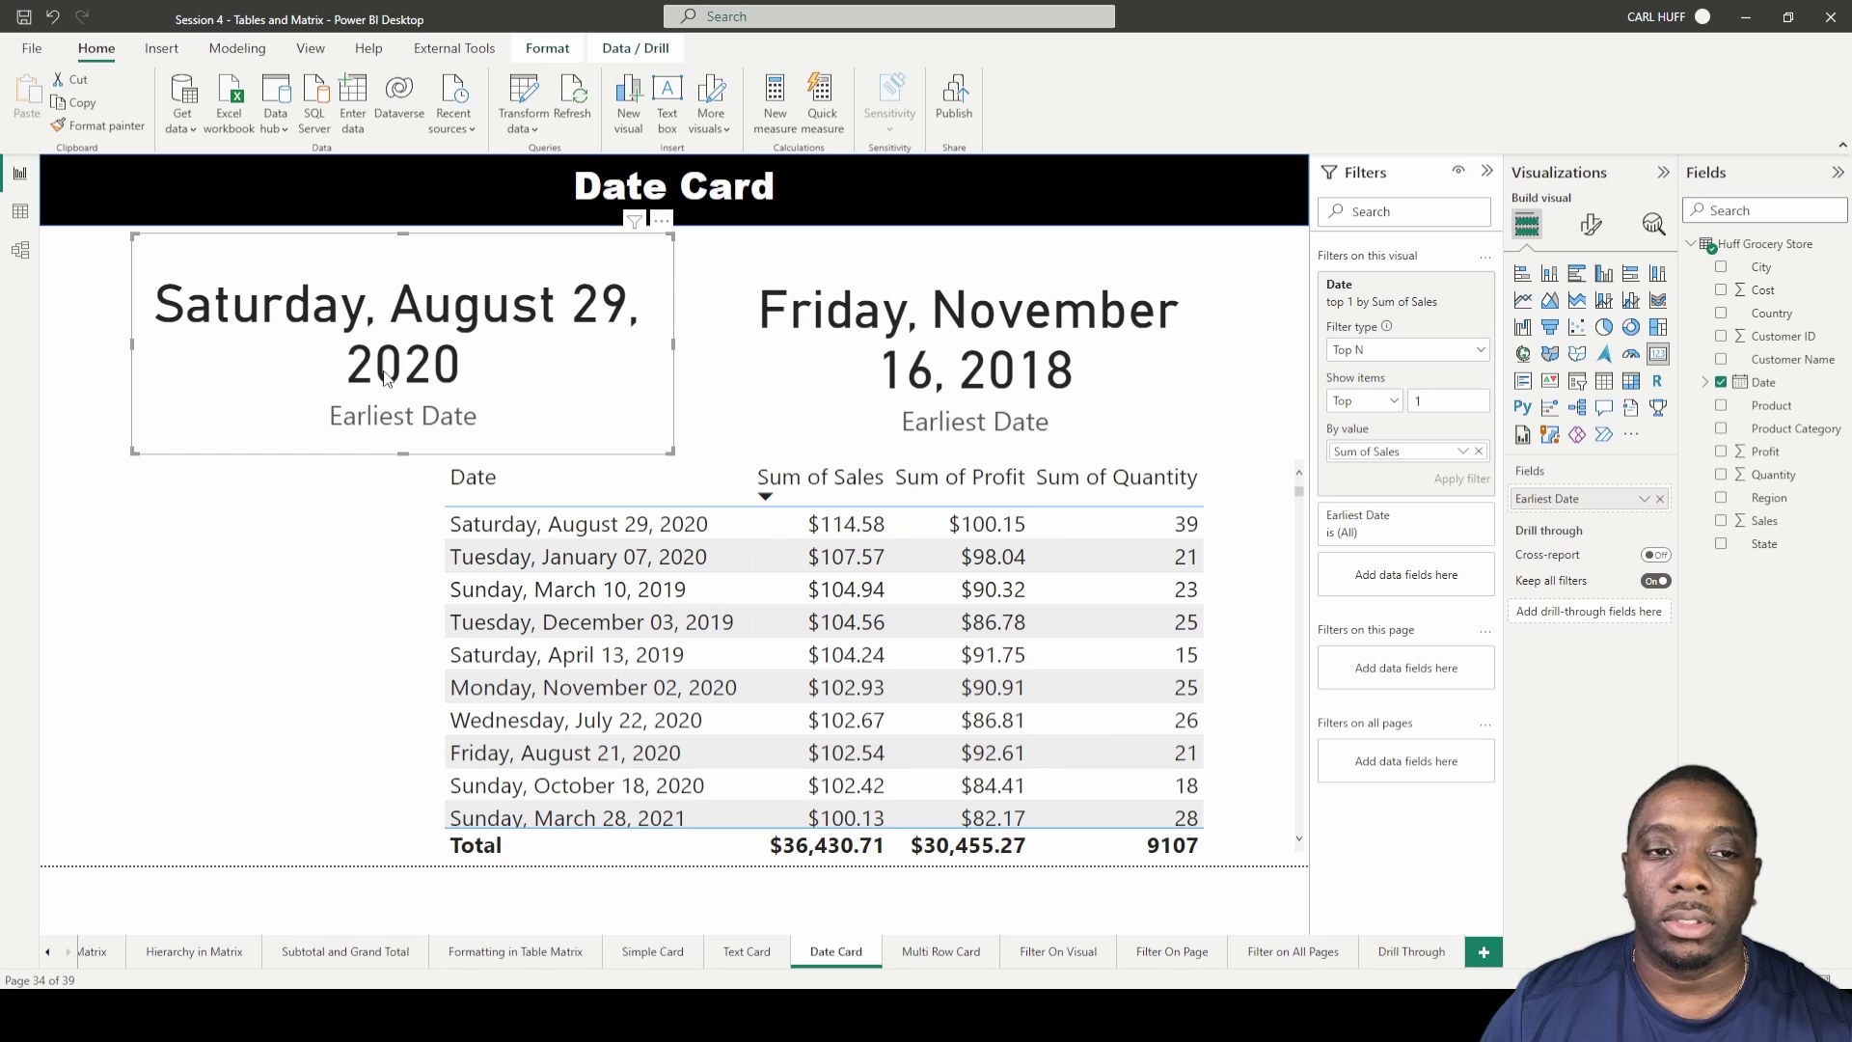
click(1644, 498)
- Rename the left card's date field to 'Date of Highest Sales' for this visual
click(1742, 525)
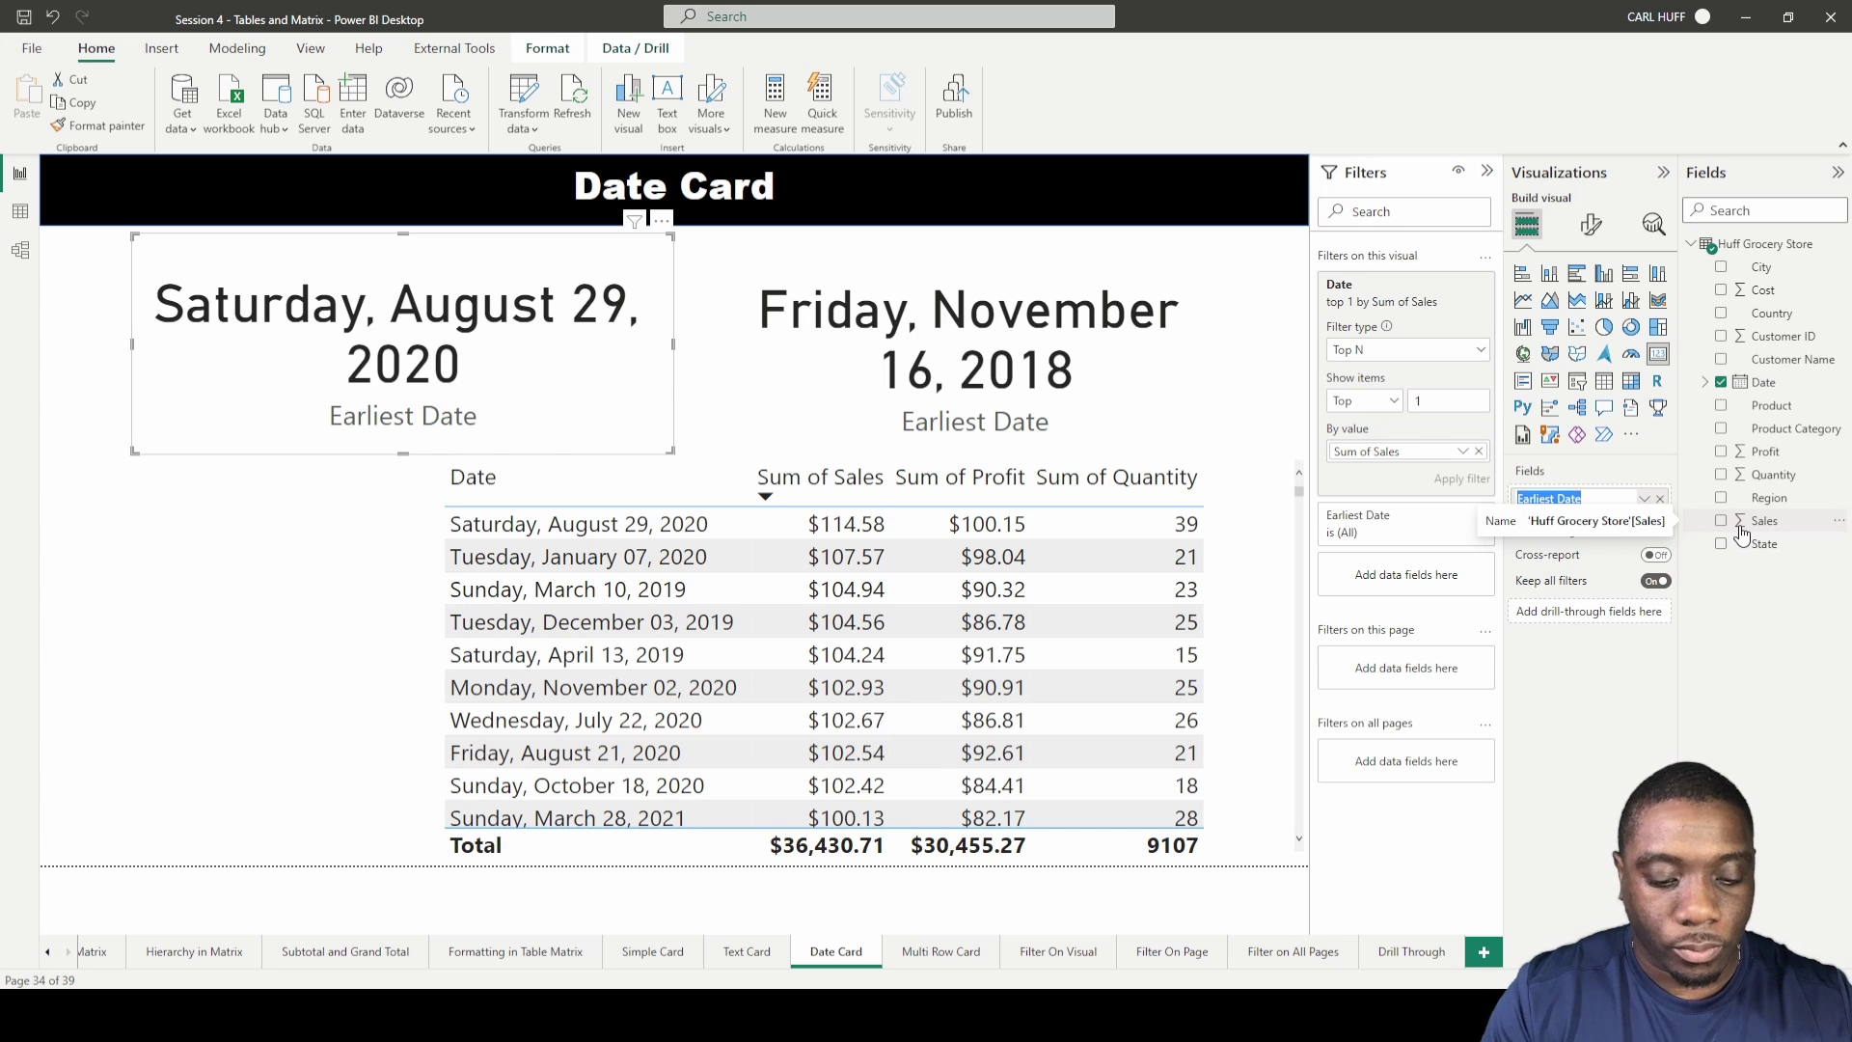
text(Date of Highest)
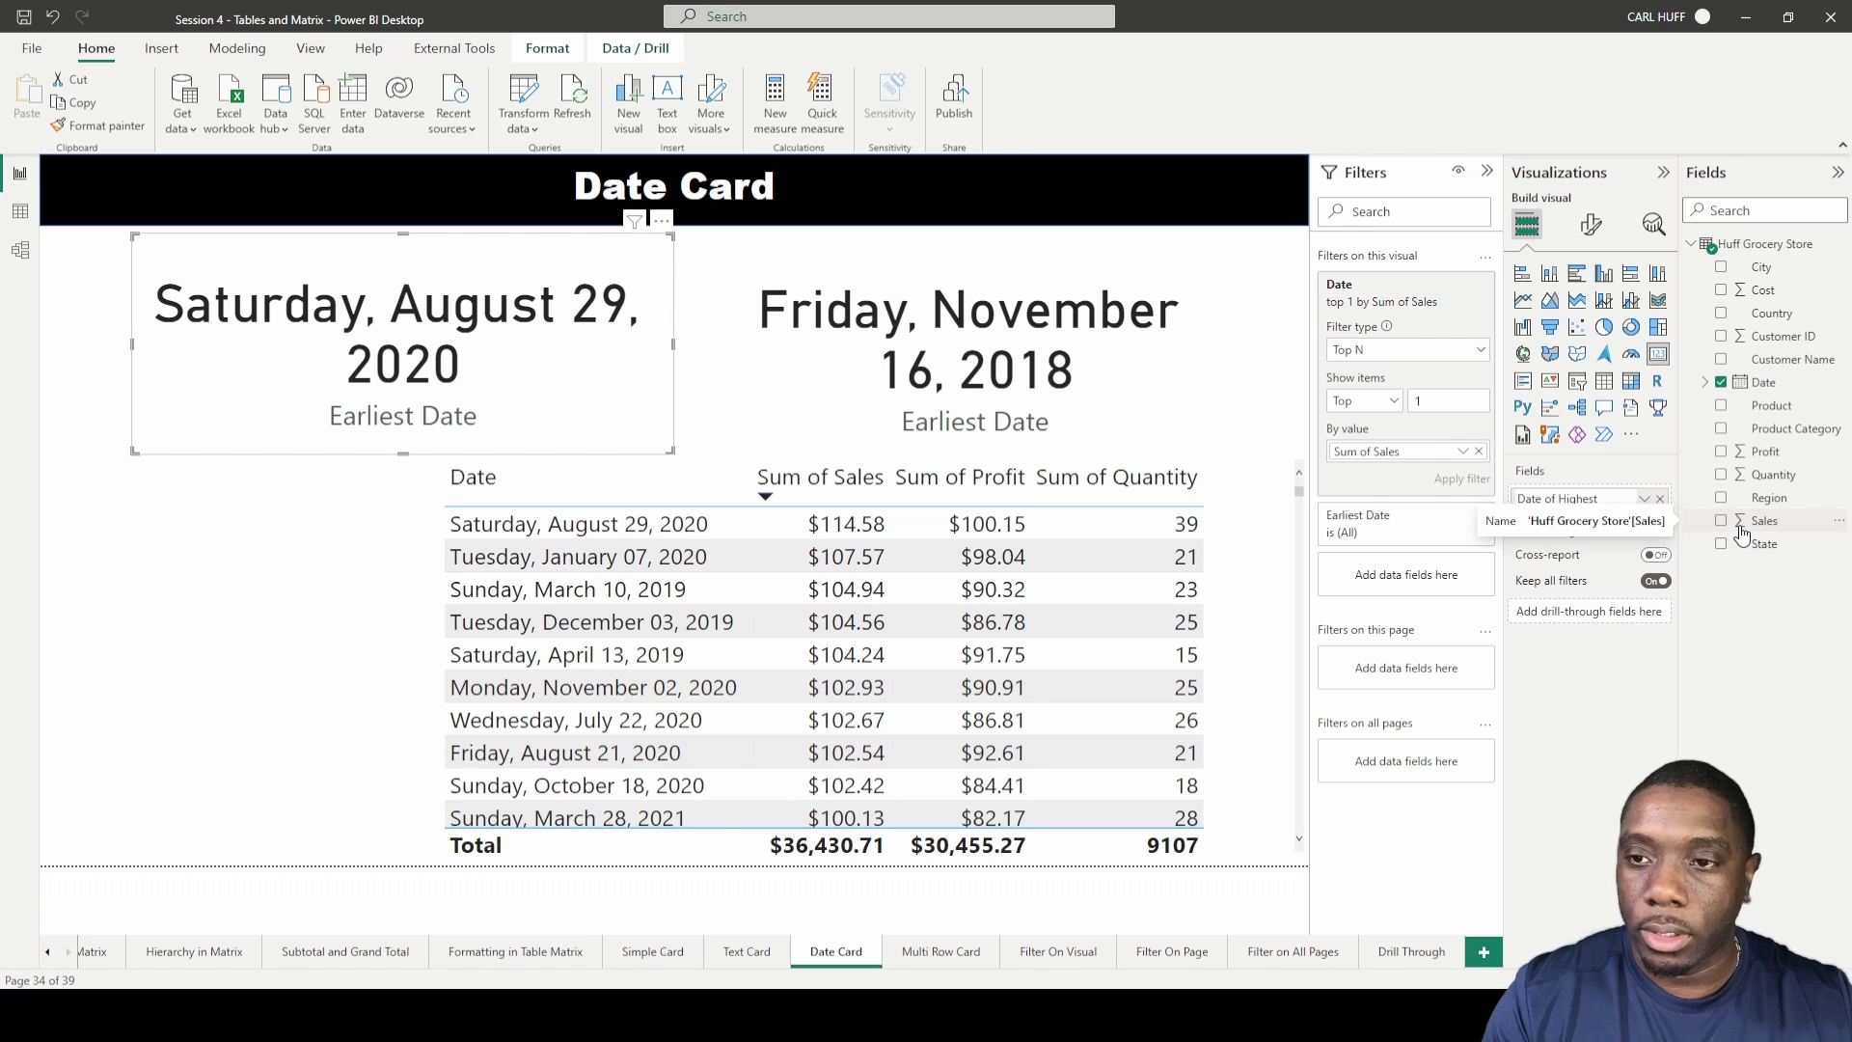
text(Sales)
key(Return)
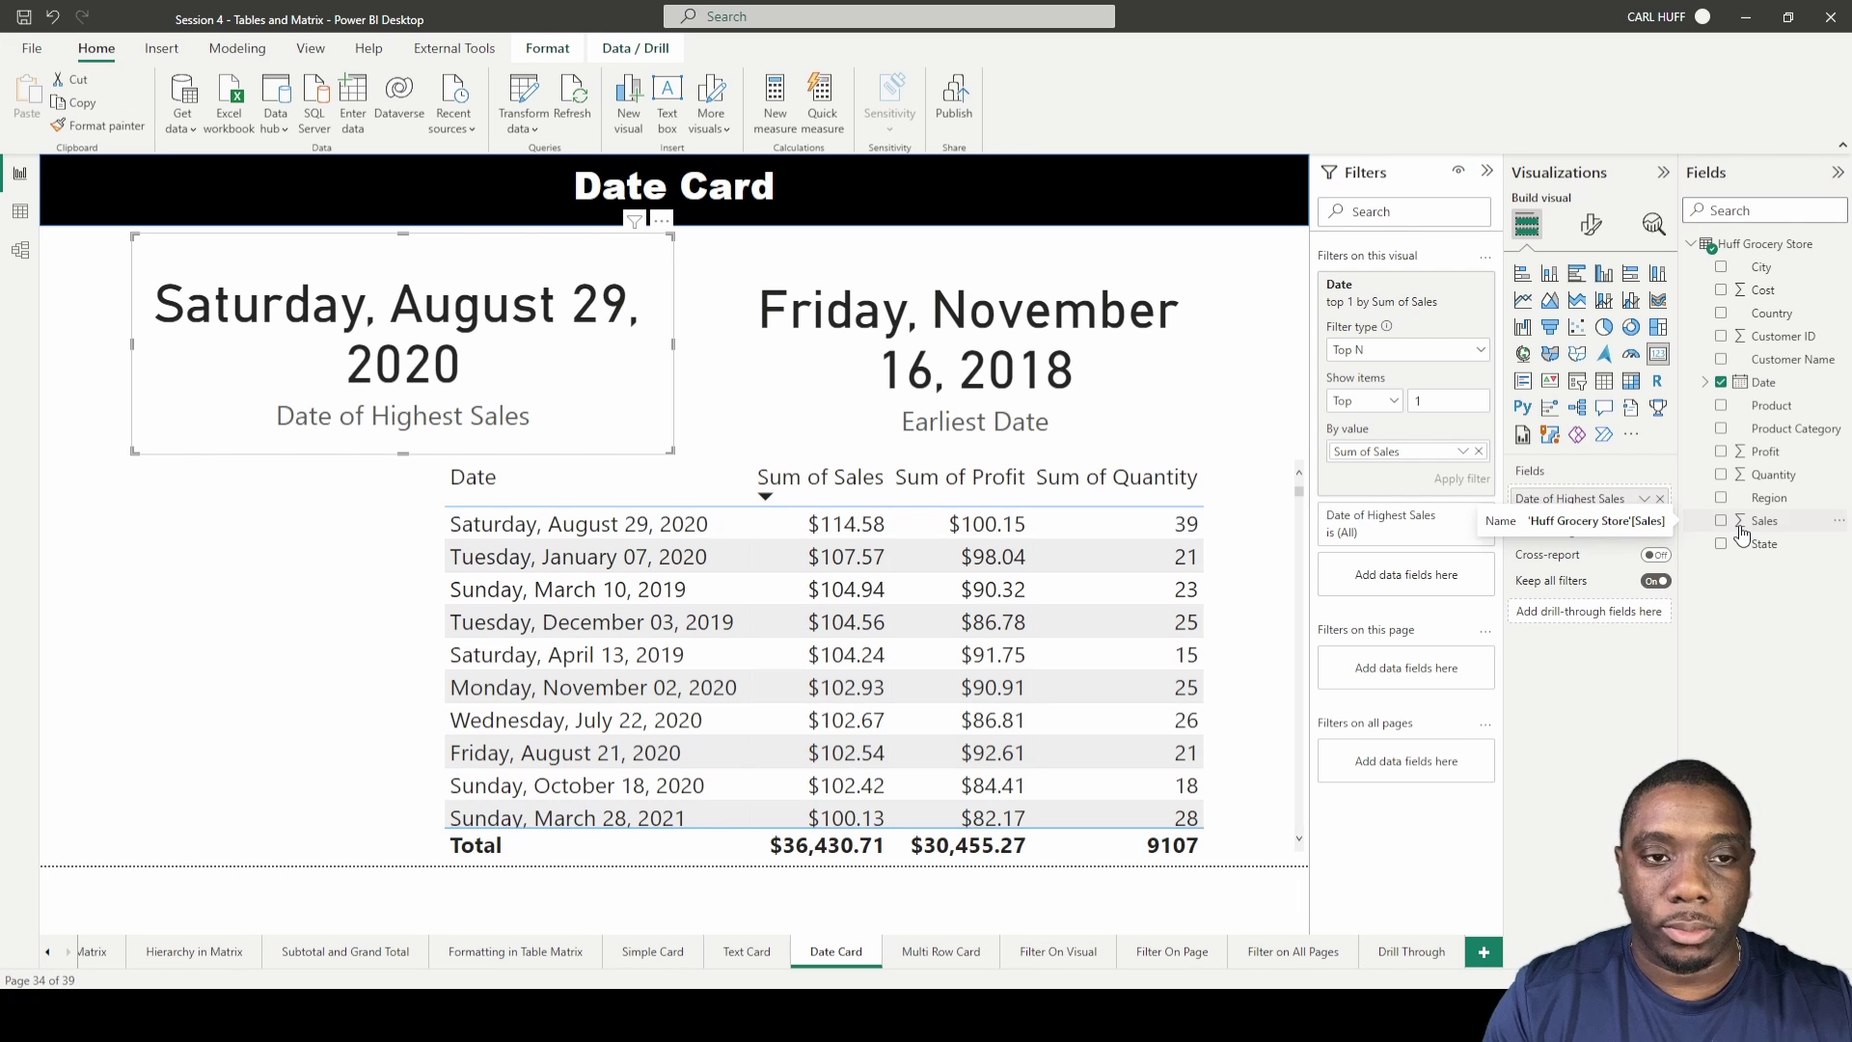
click(700, 314)
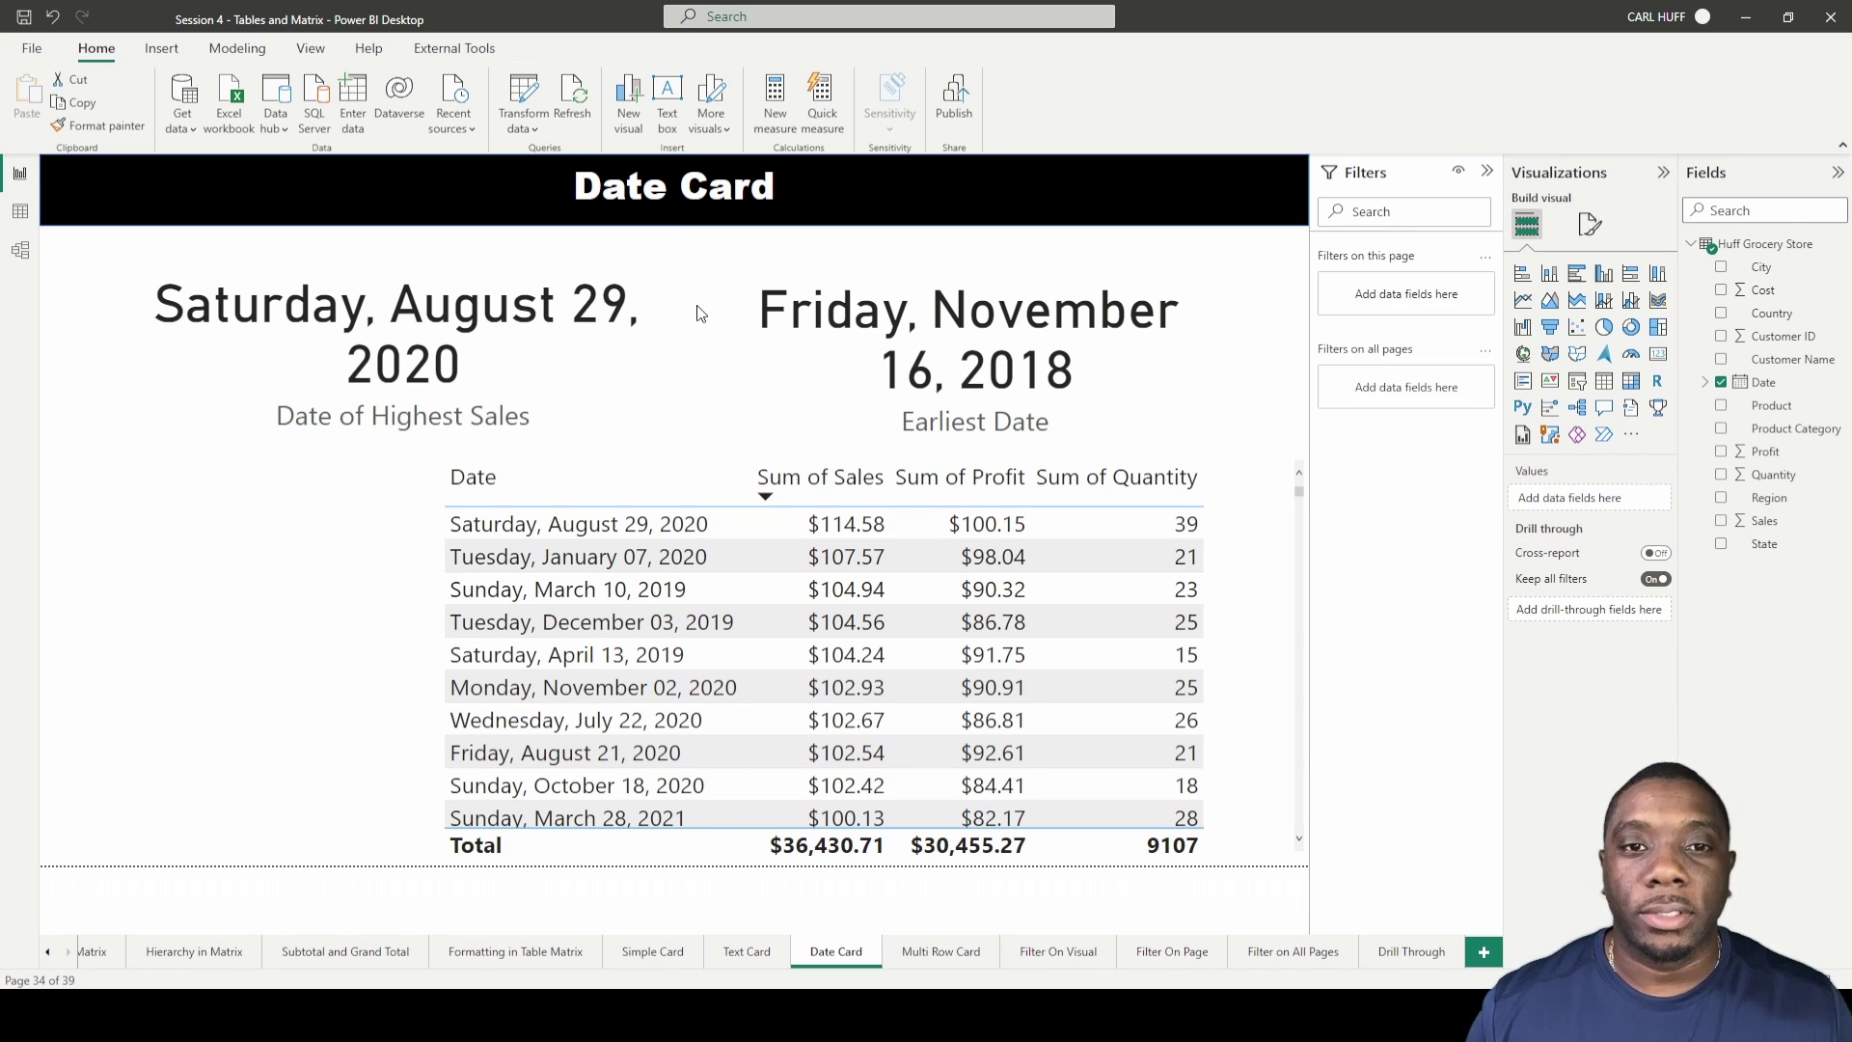
- Sort the table by Sum of Sales ascending and nudge the right date card into alignment
click(831, 320)
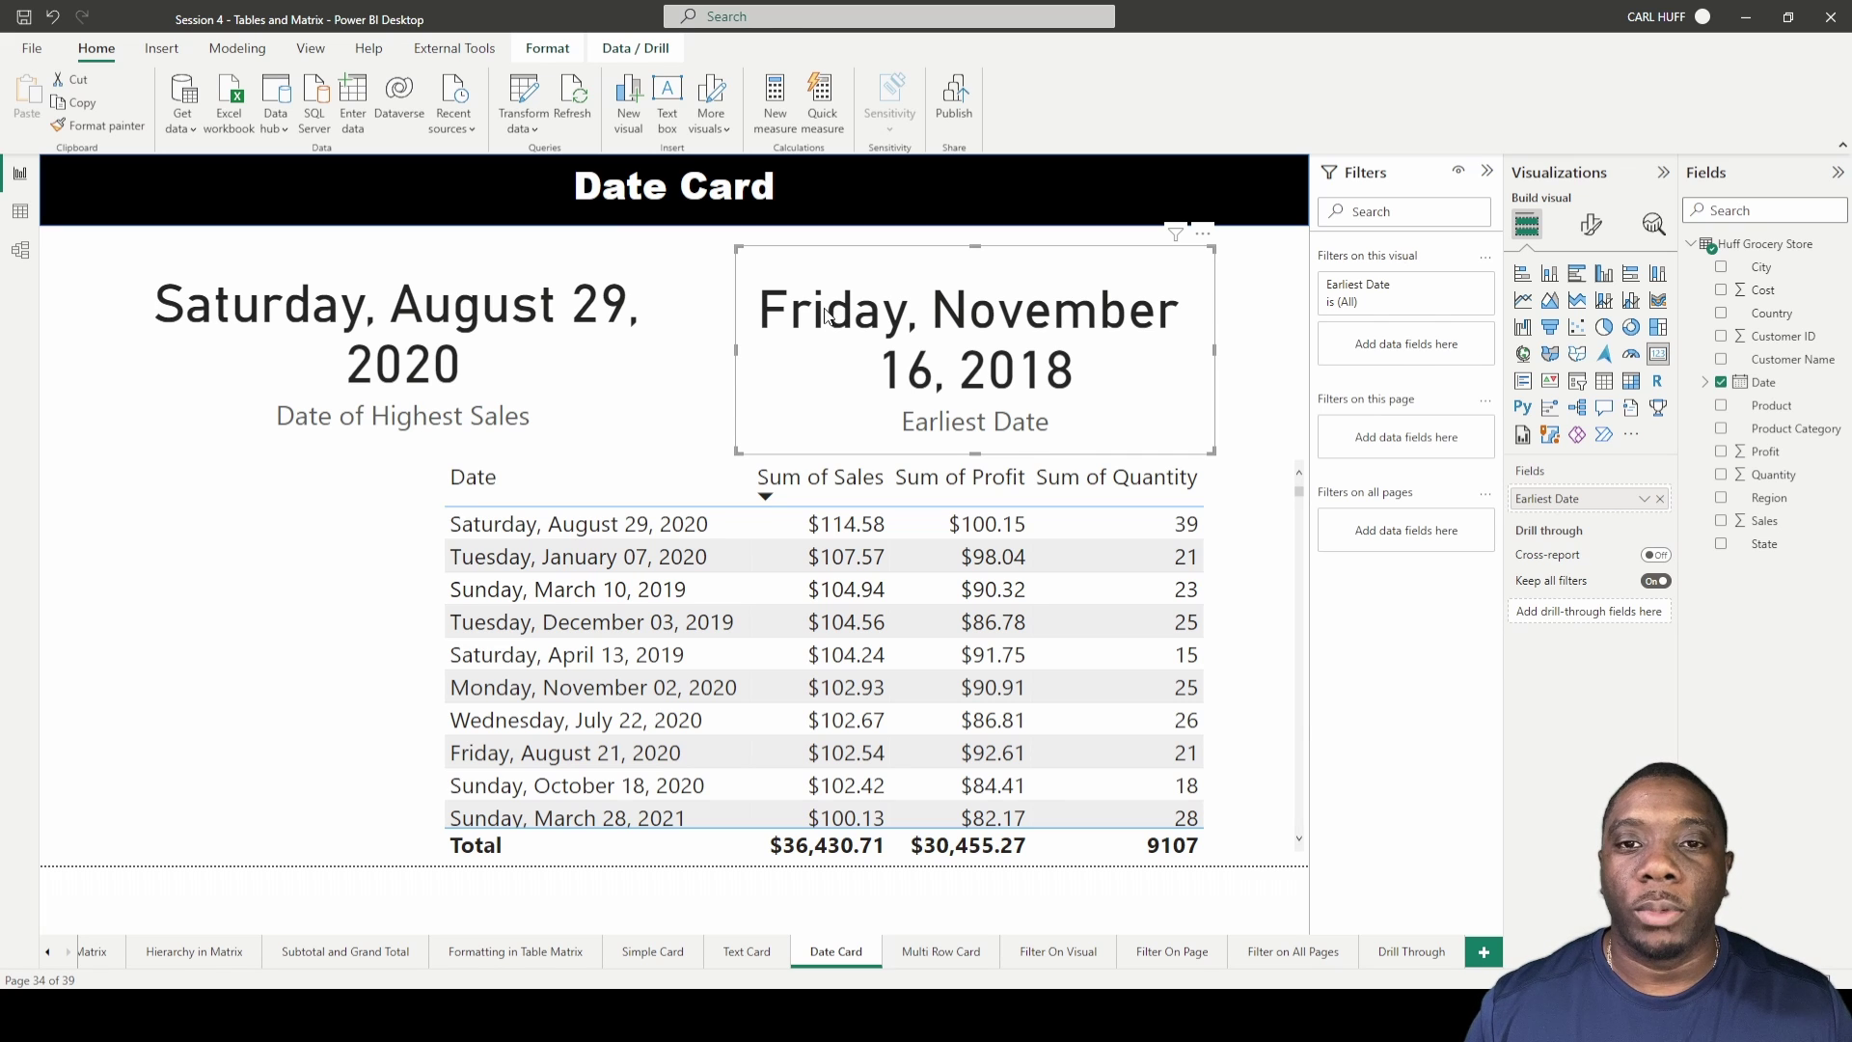
click(794, 487)
click(795, 490)
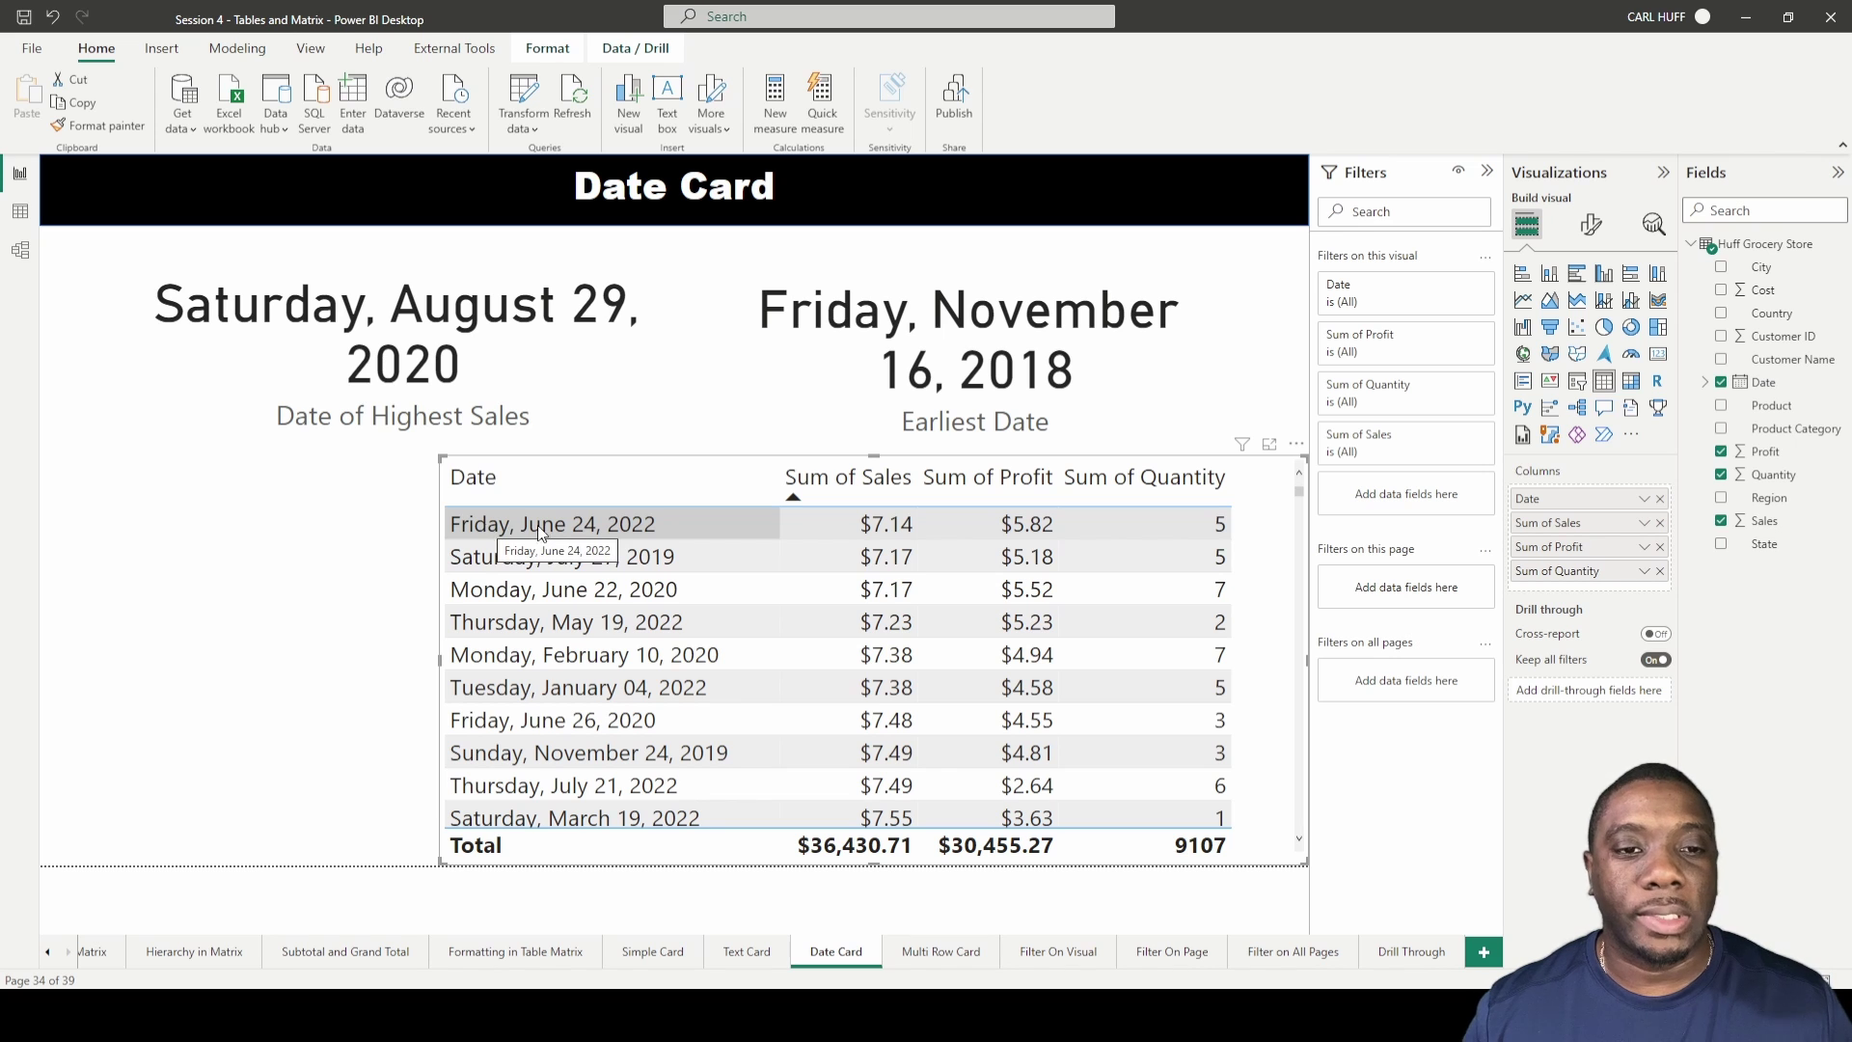
click(878, 343)
drag(884, 324, 884, 323)
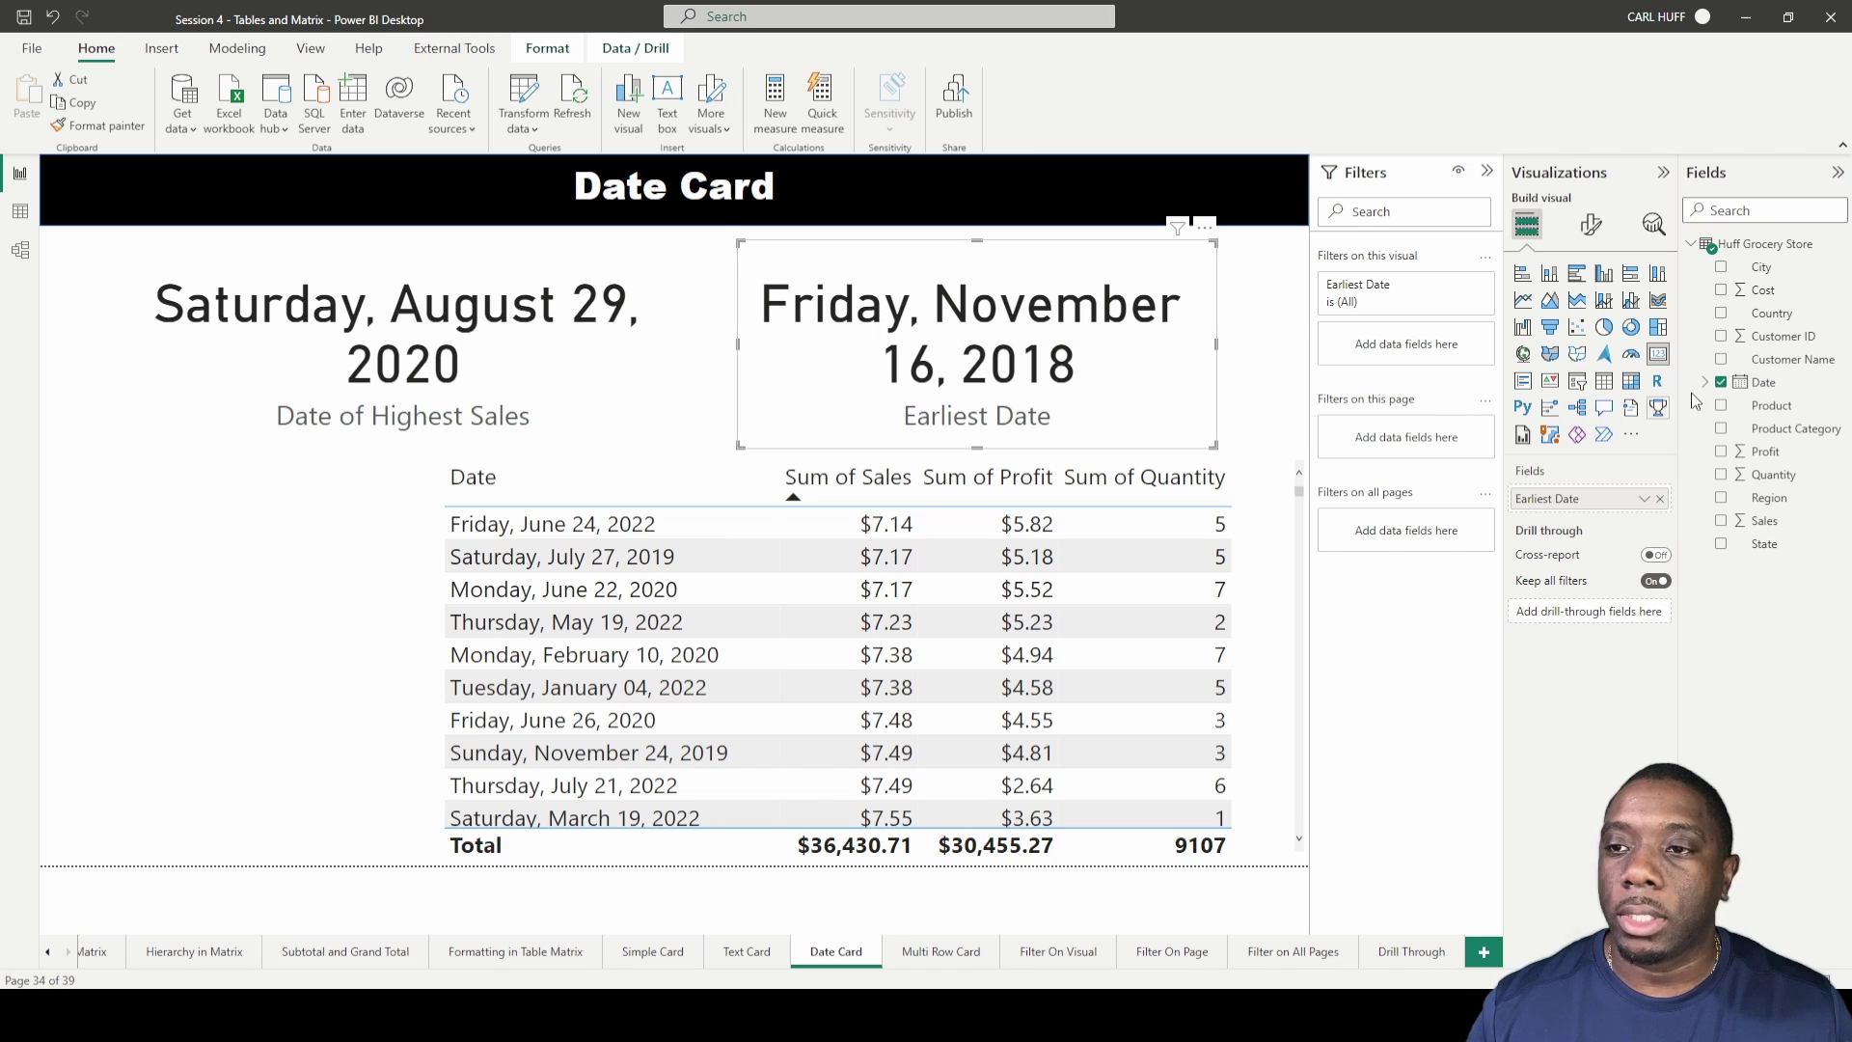
- Filter the right card's Date to the Bottom 1 by Sum of Sales
drag(1759, 383, 1427, 349)
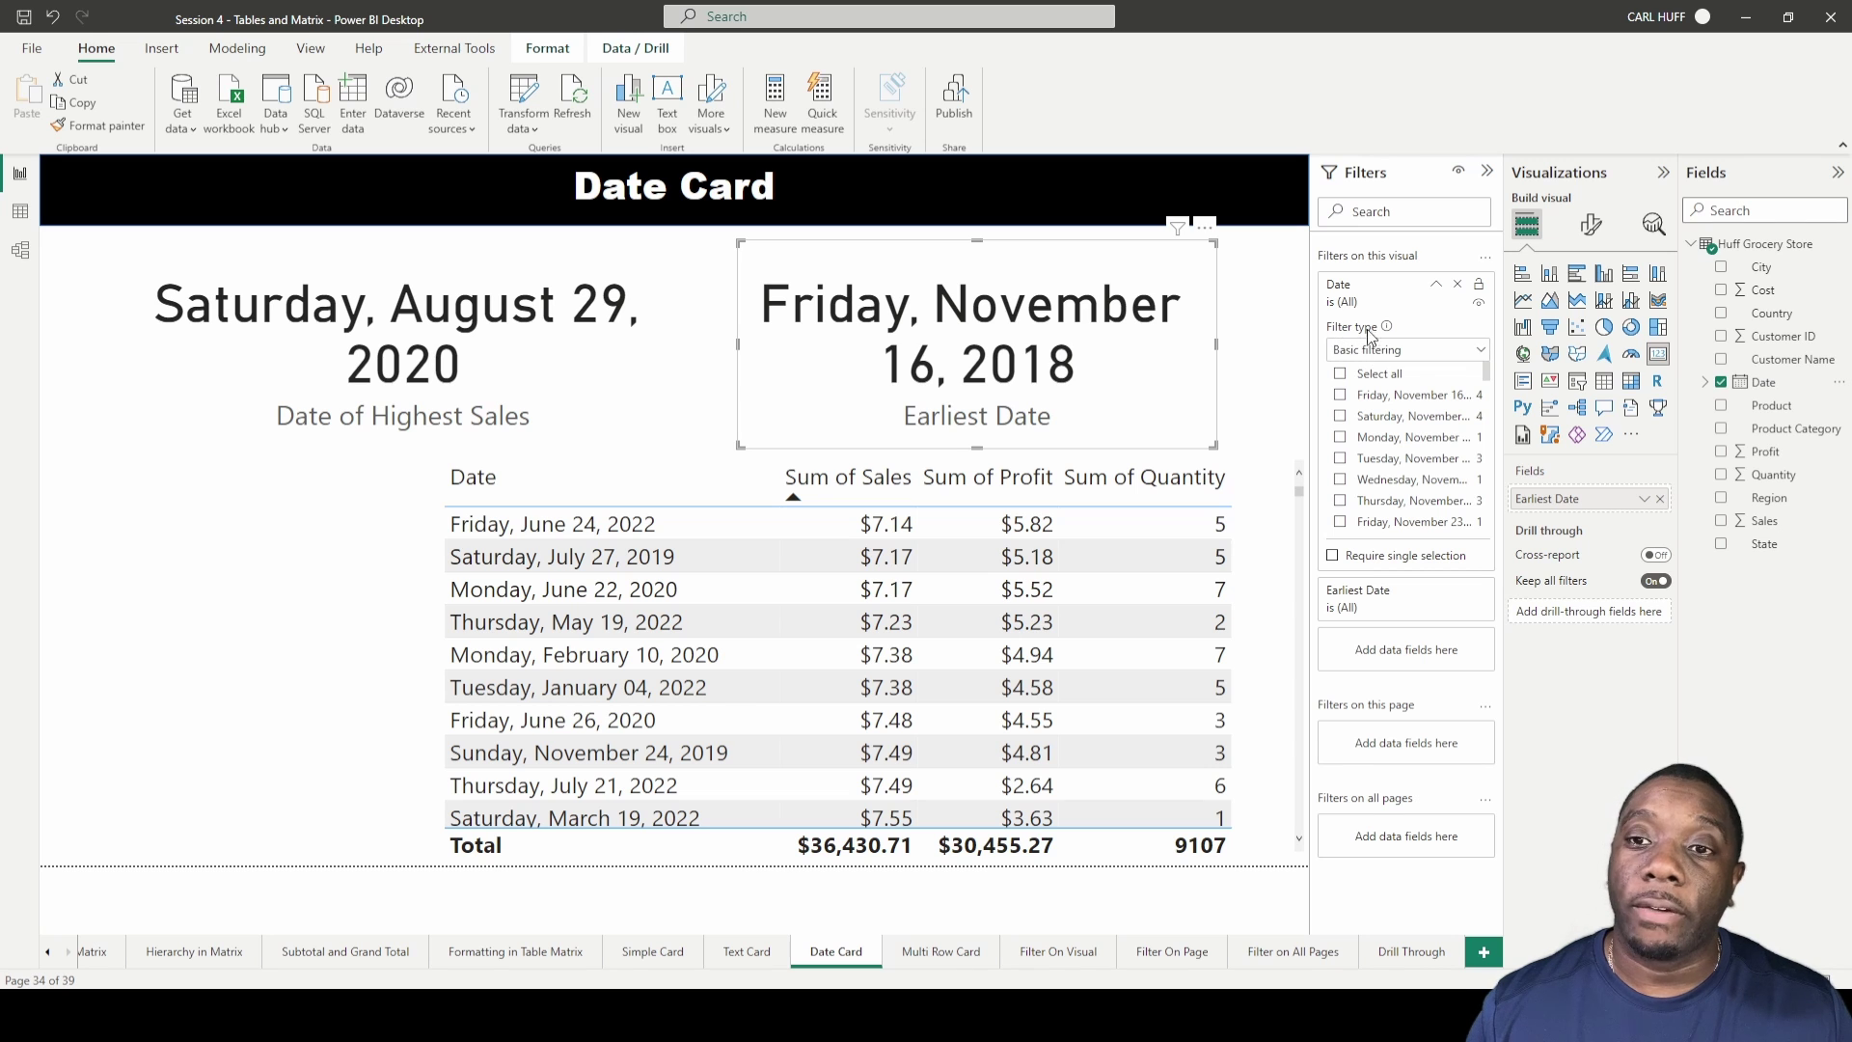
click(1447, 350)
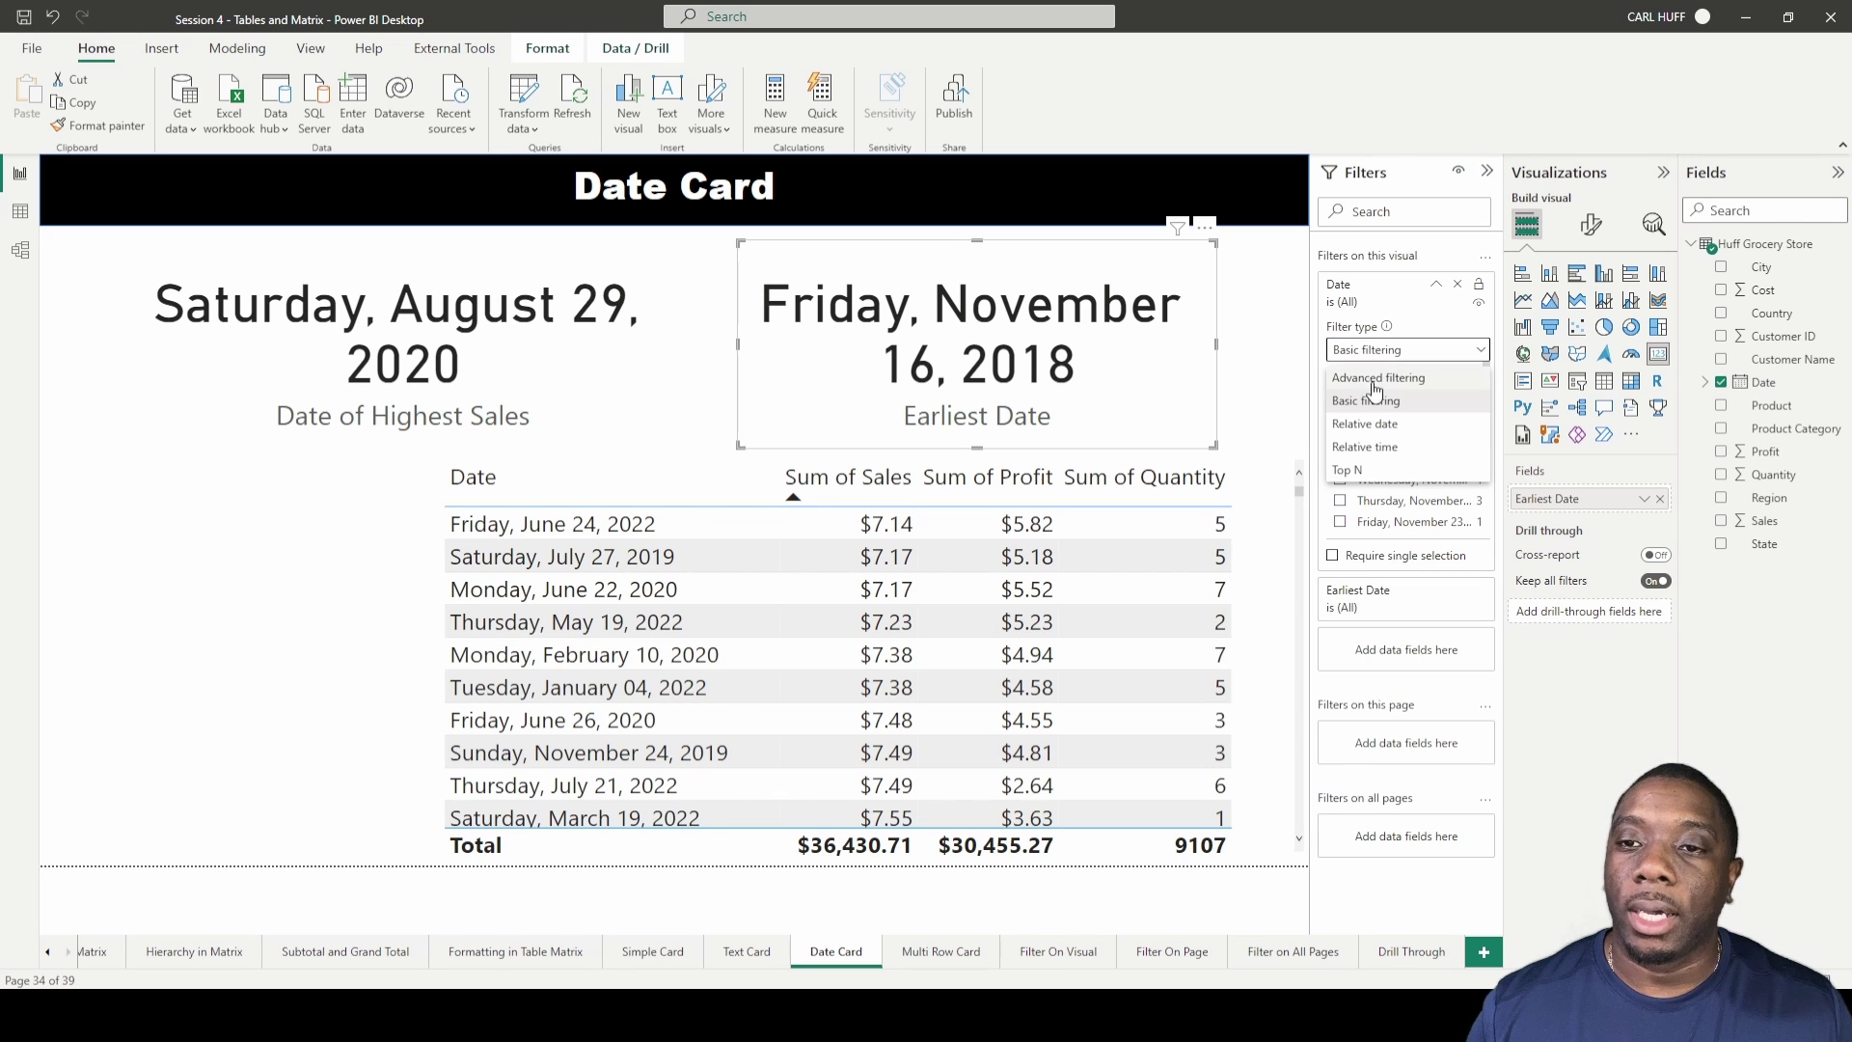
click(1363, 469)
click(1377, 402)
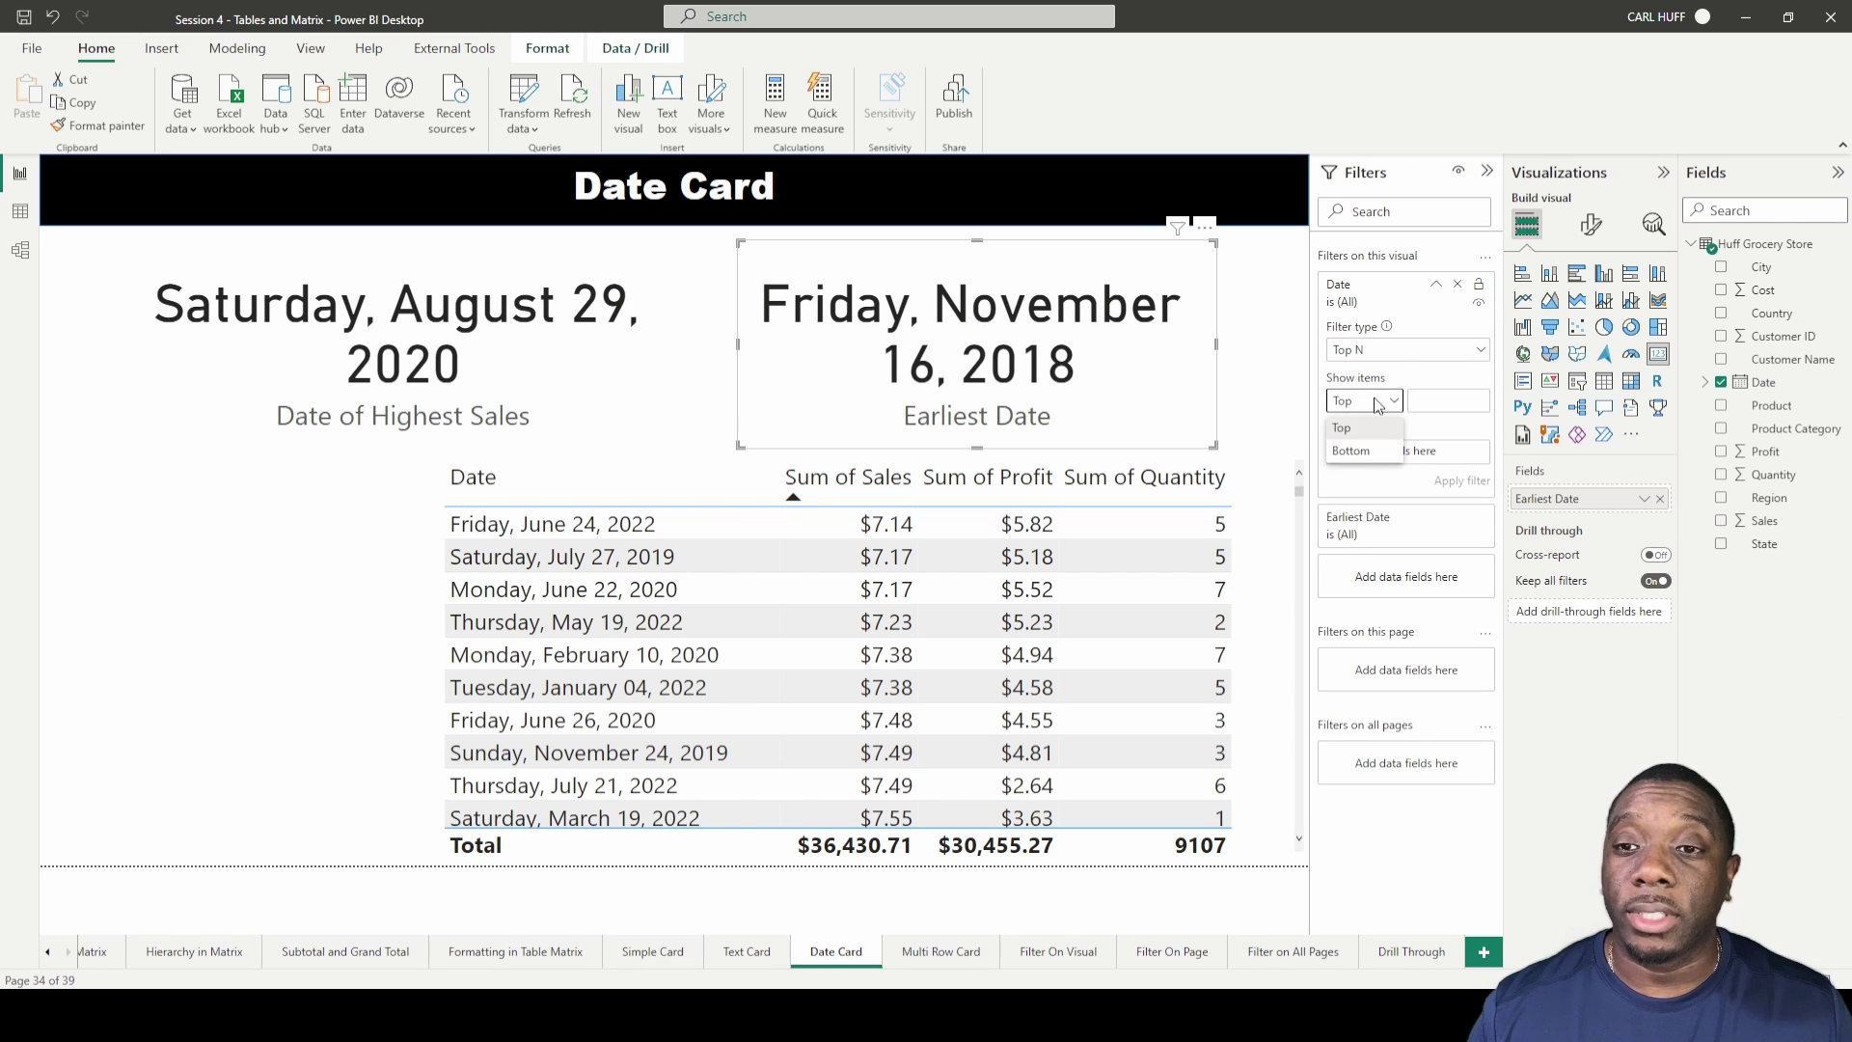
click(1360, 453)
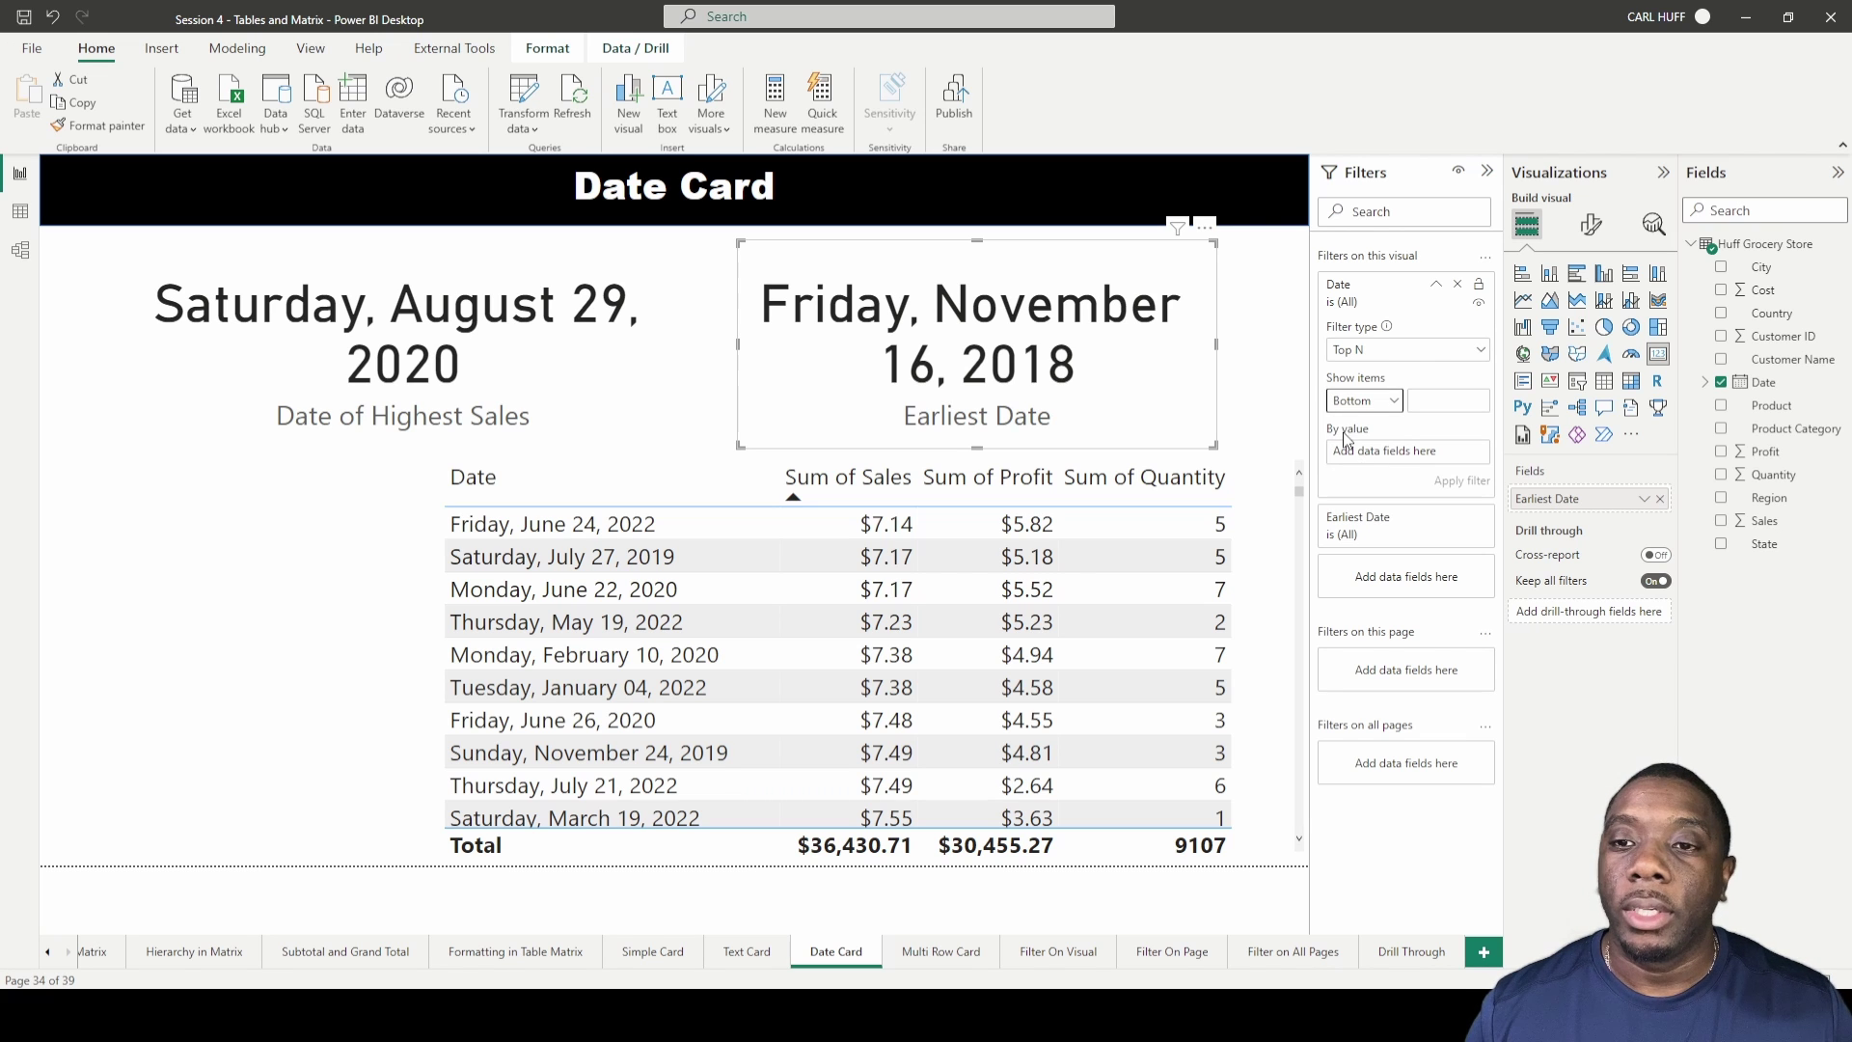
click(1435, 400)
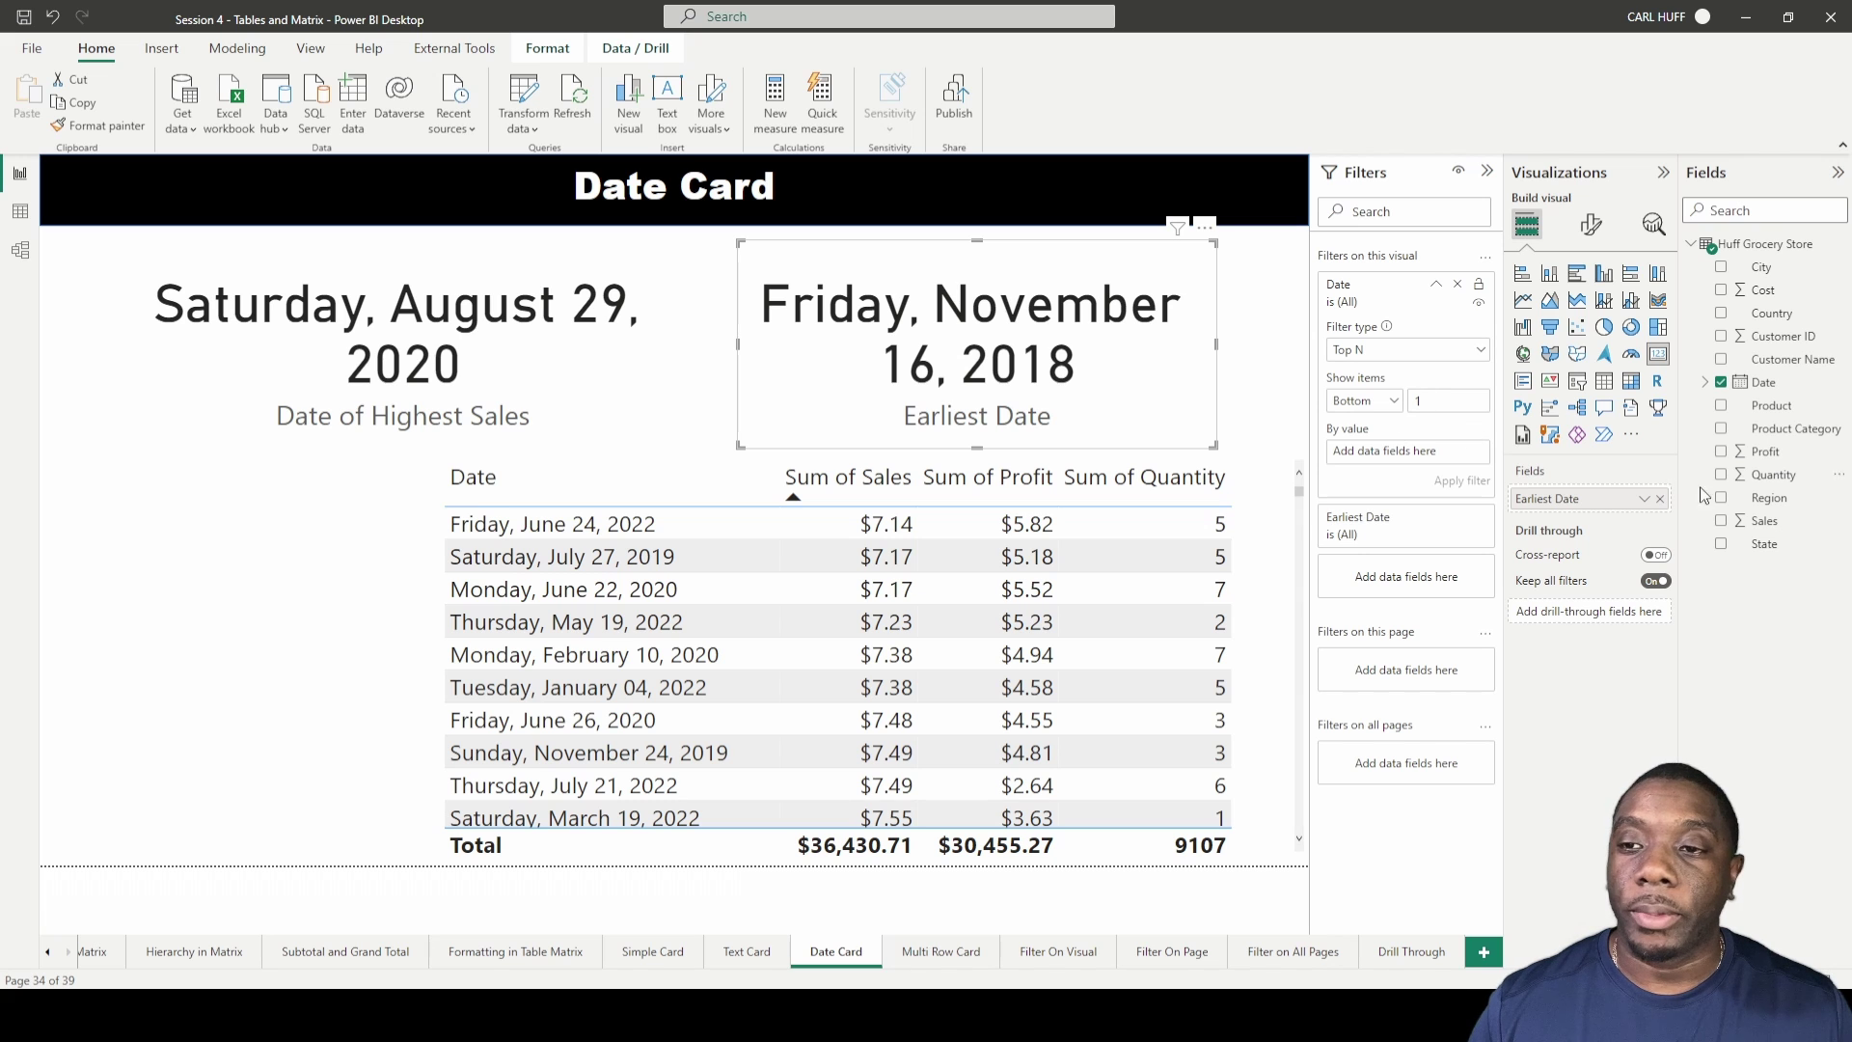
drag(1766, 523, 1408, 453)
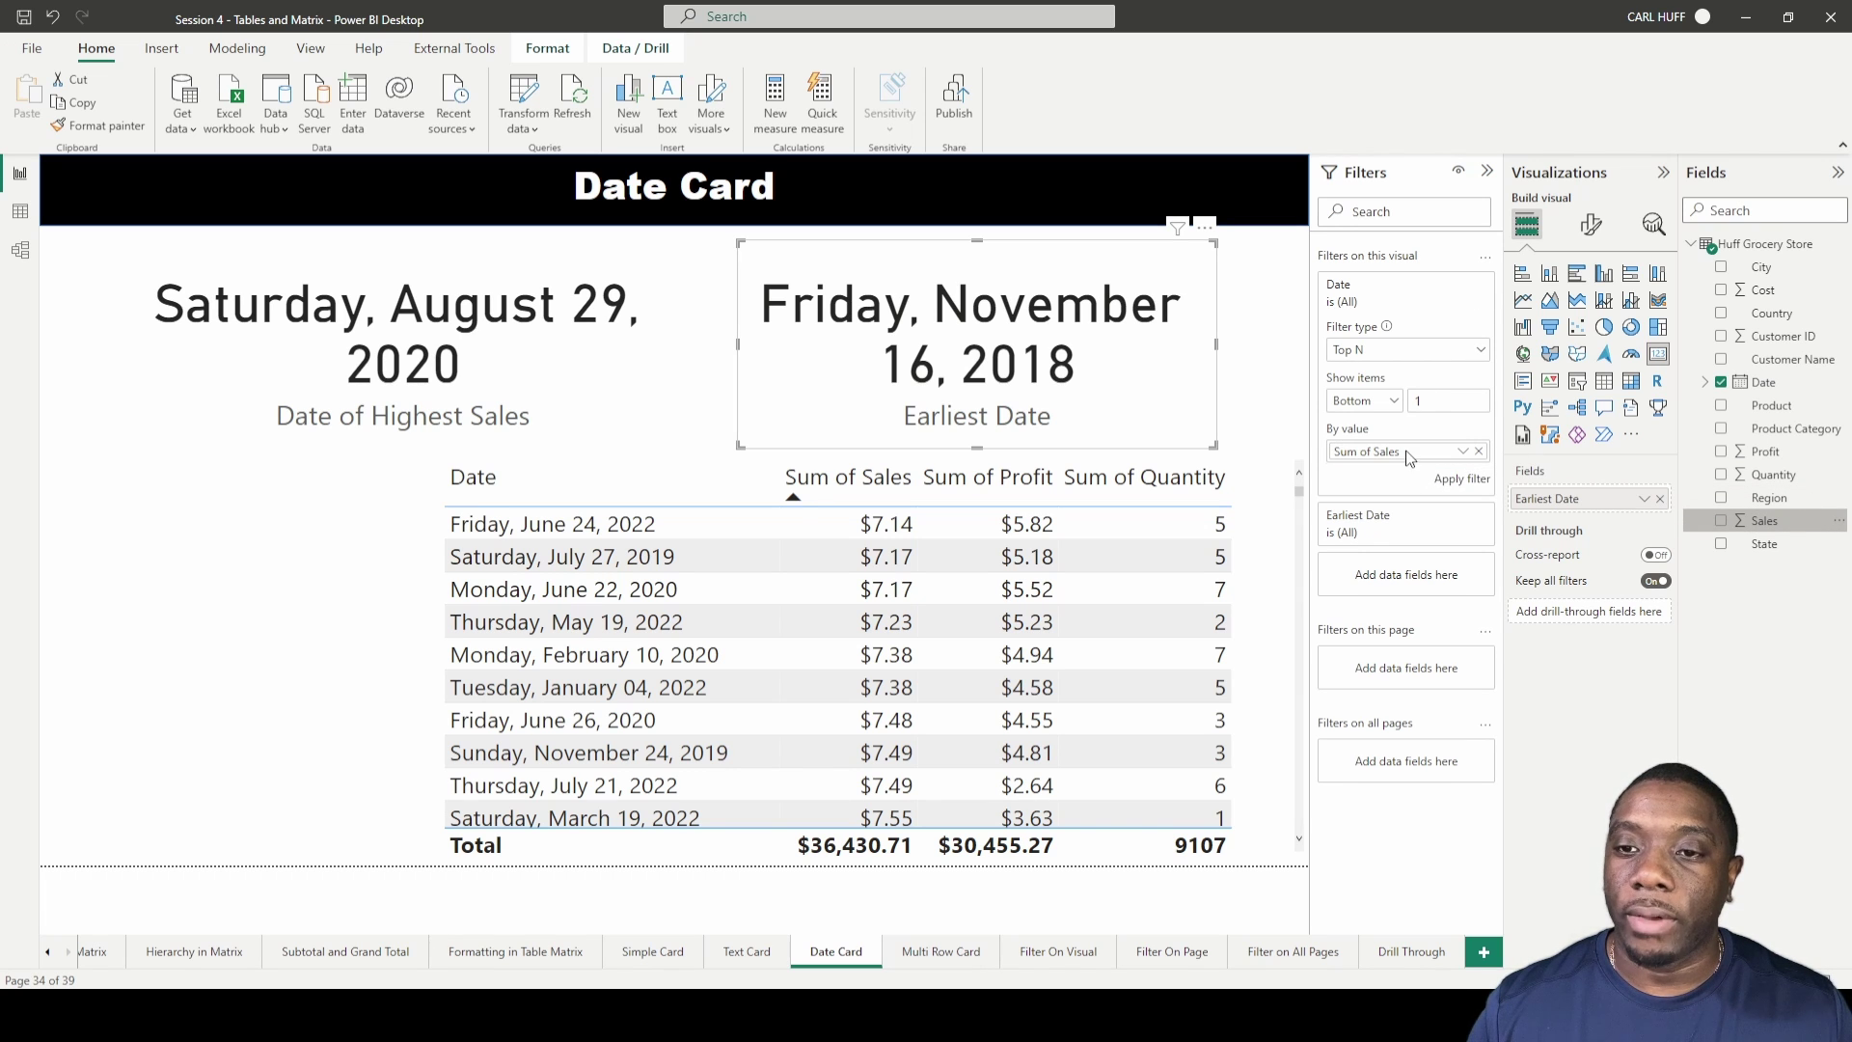
click(1462, 480)
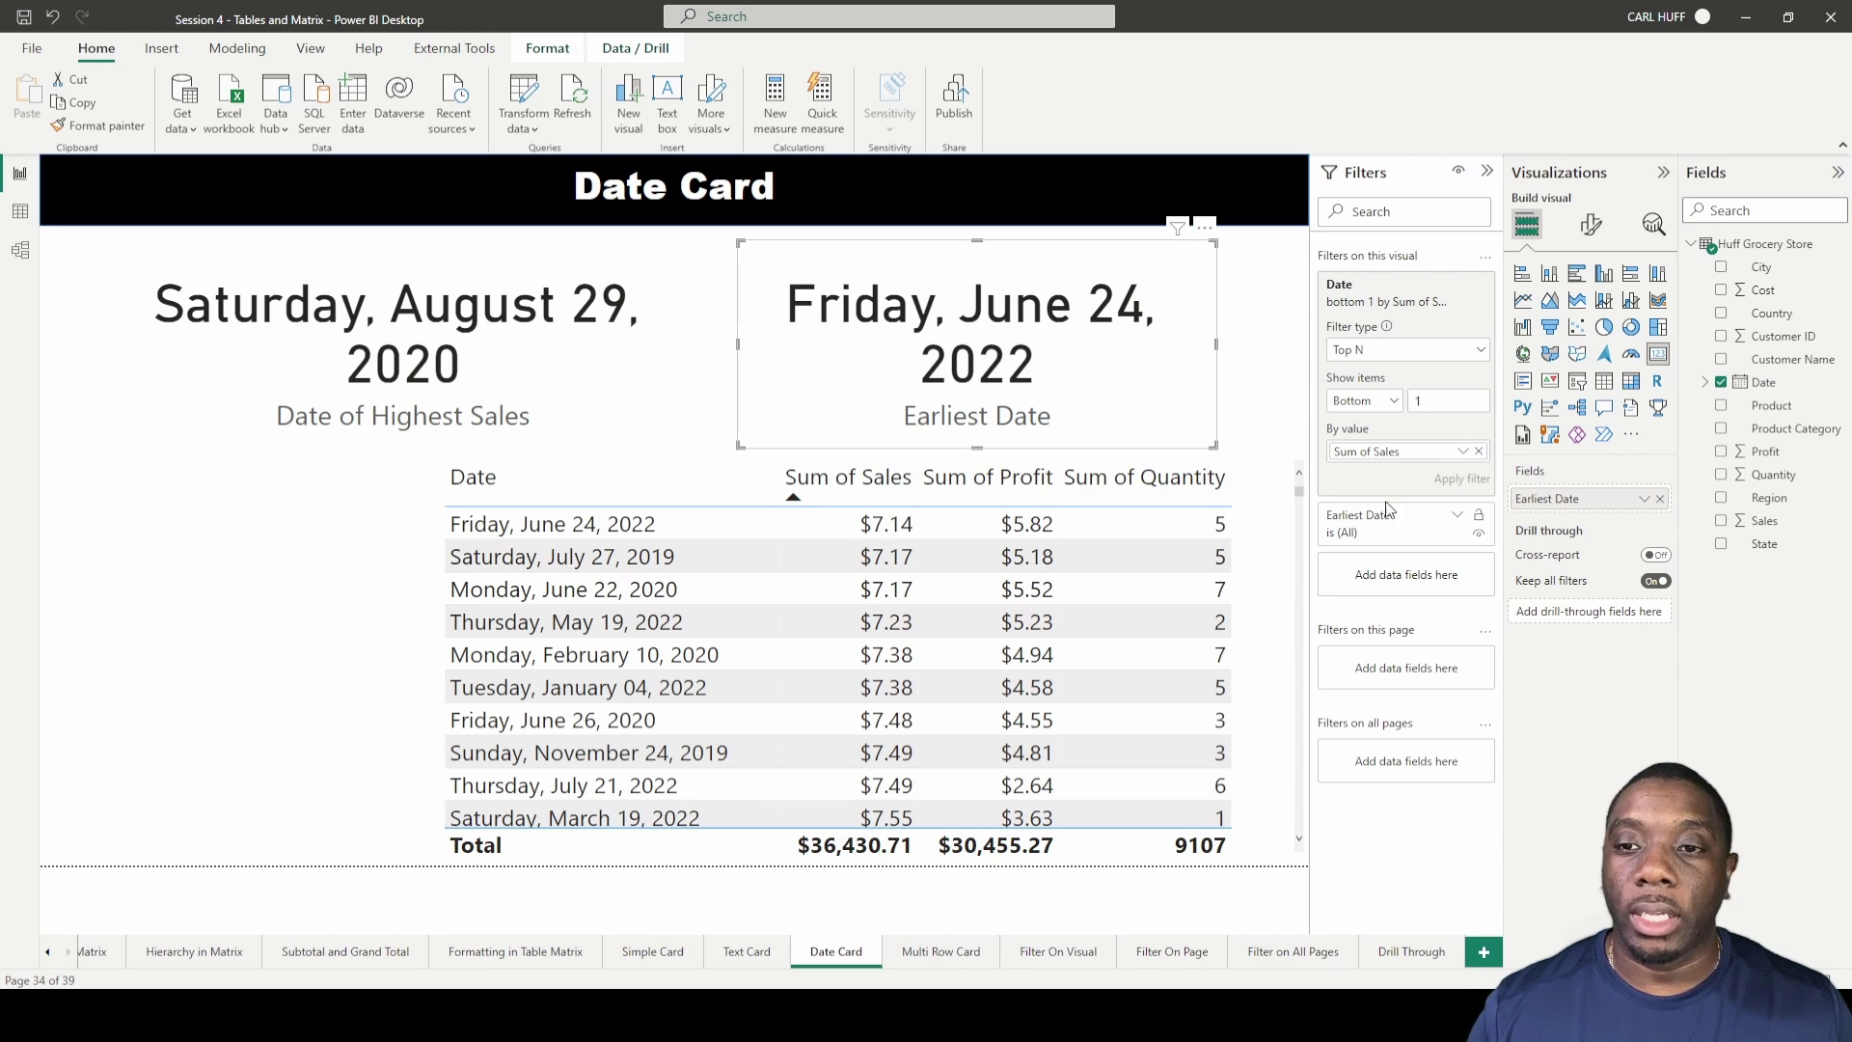
click(1572, 503)
- Rename the right card's date field to 'Date of the lowest Sales' for this visual
click(1718, 527)
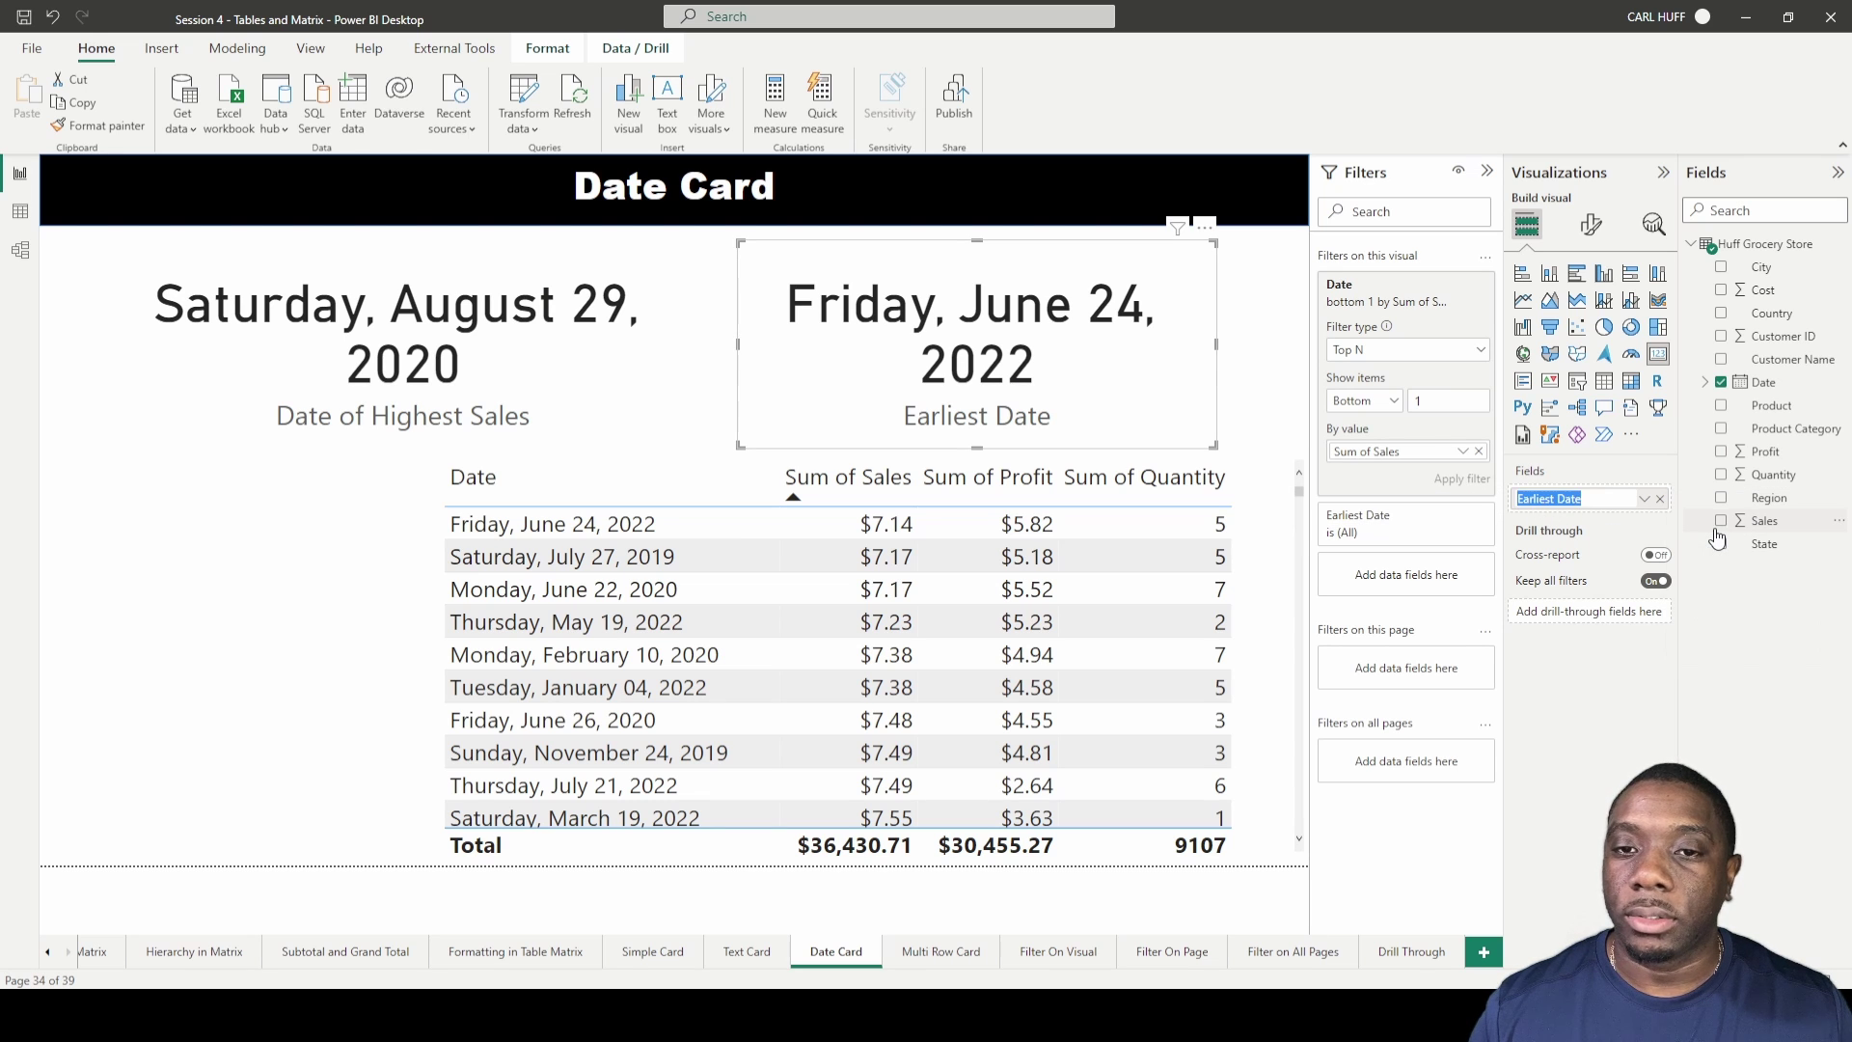
text(Date of t)
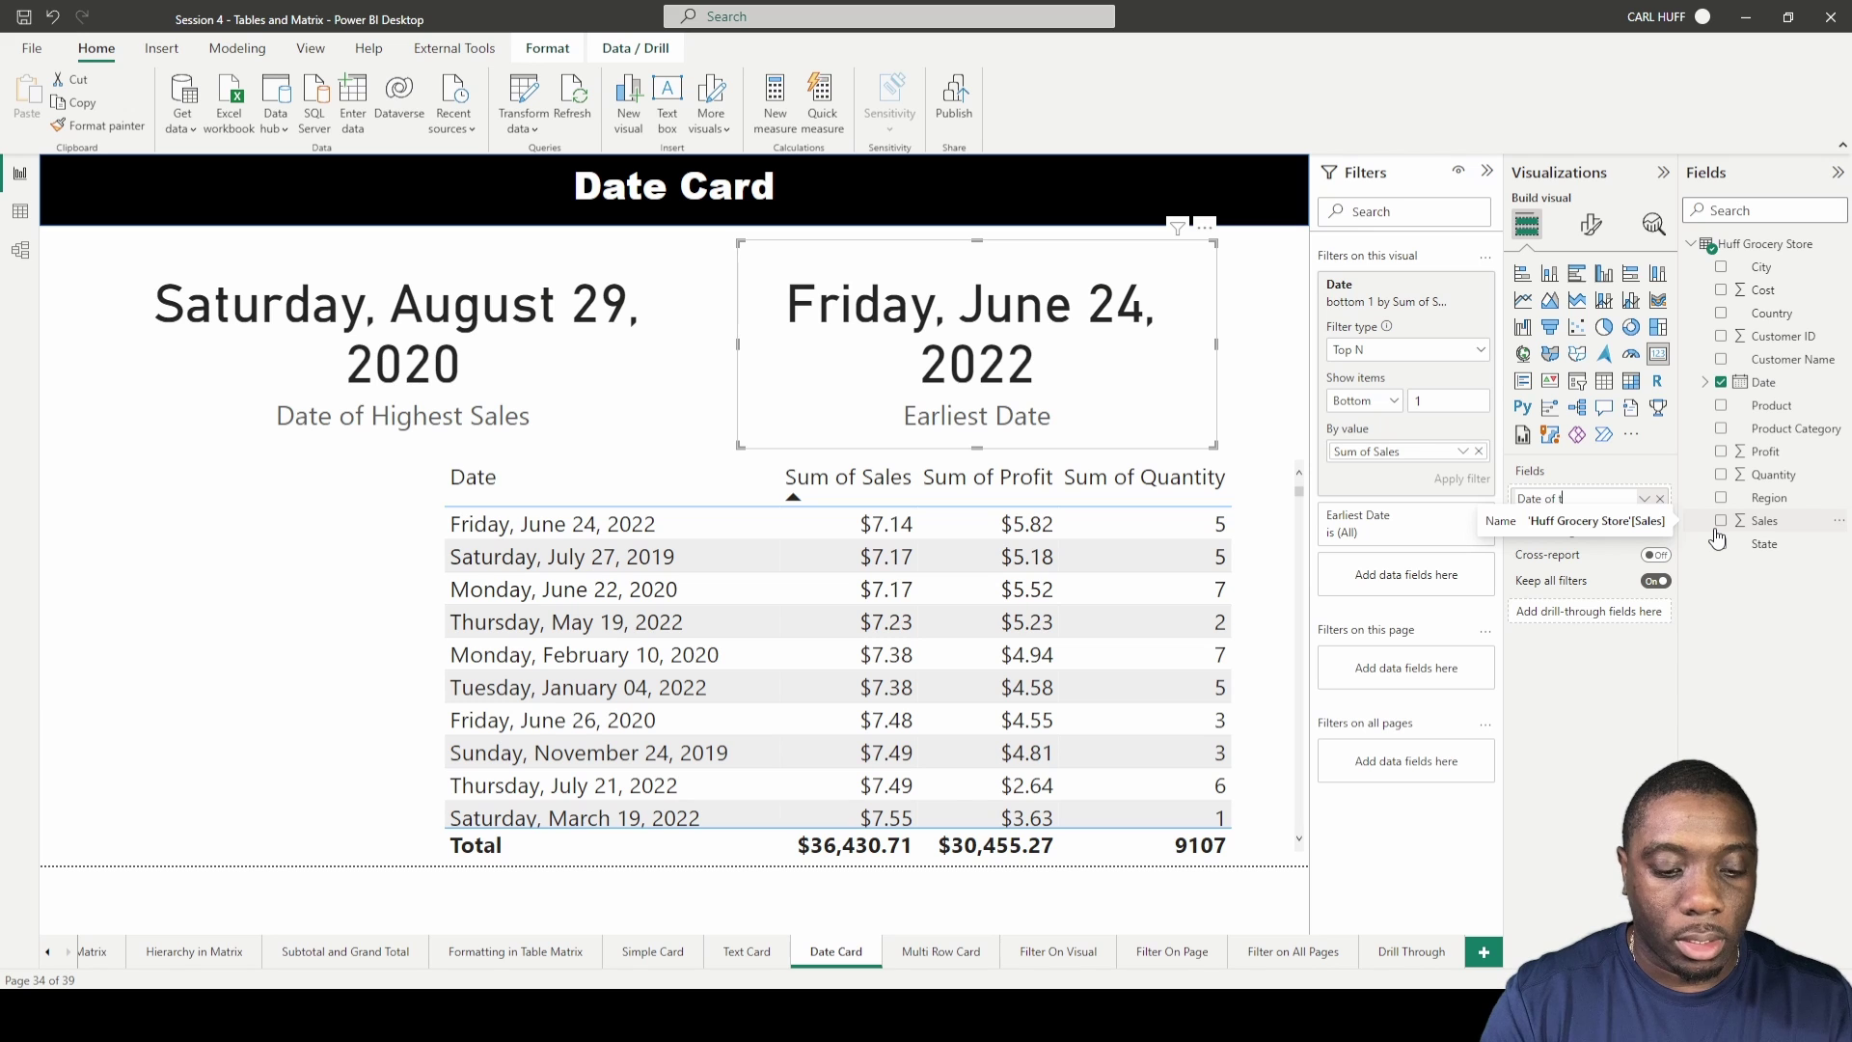
text(he lowest Sales)
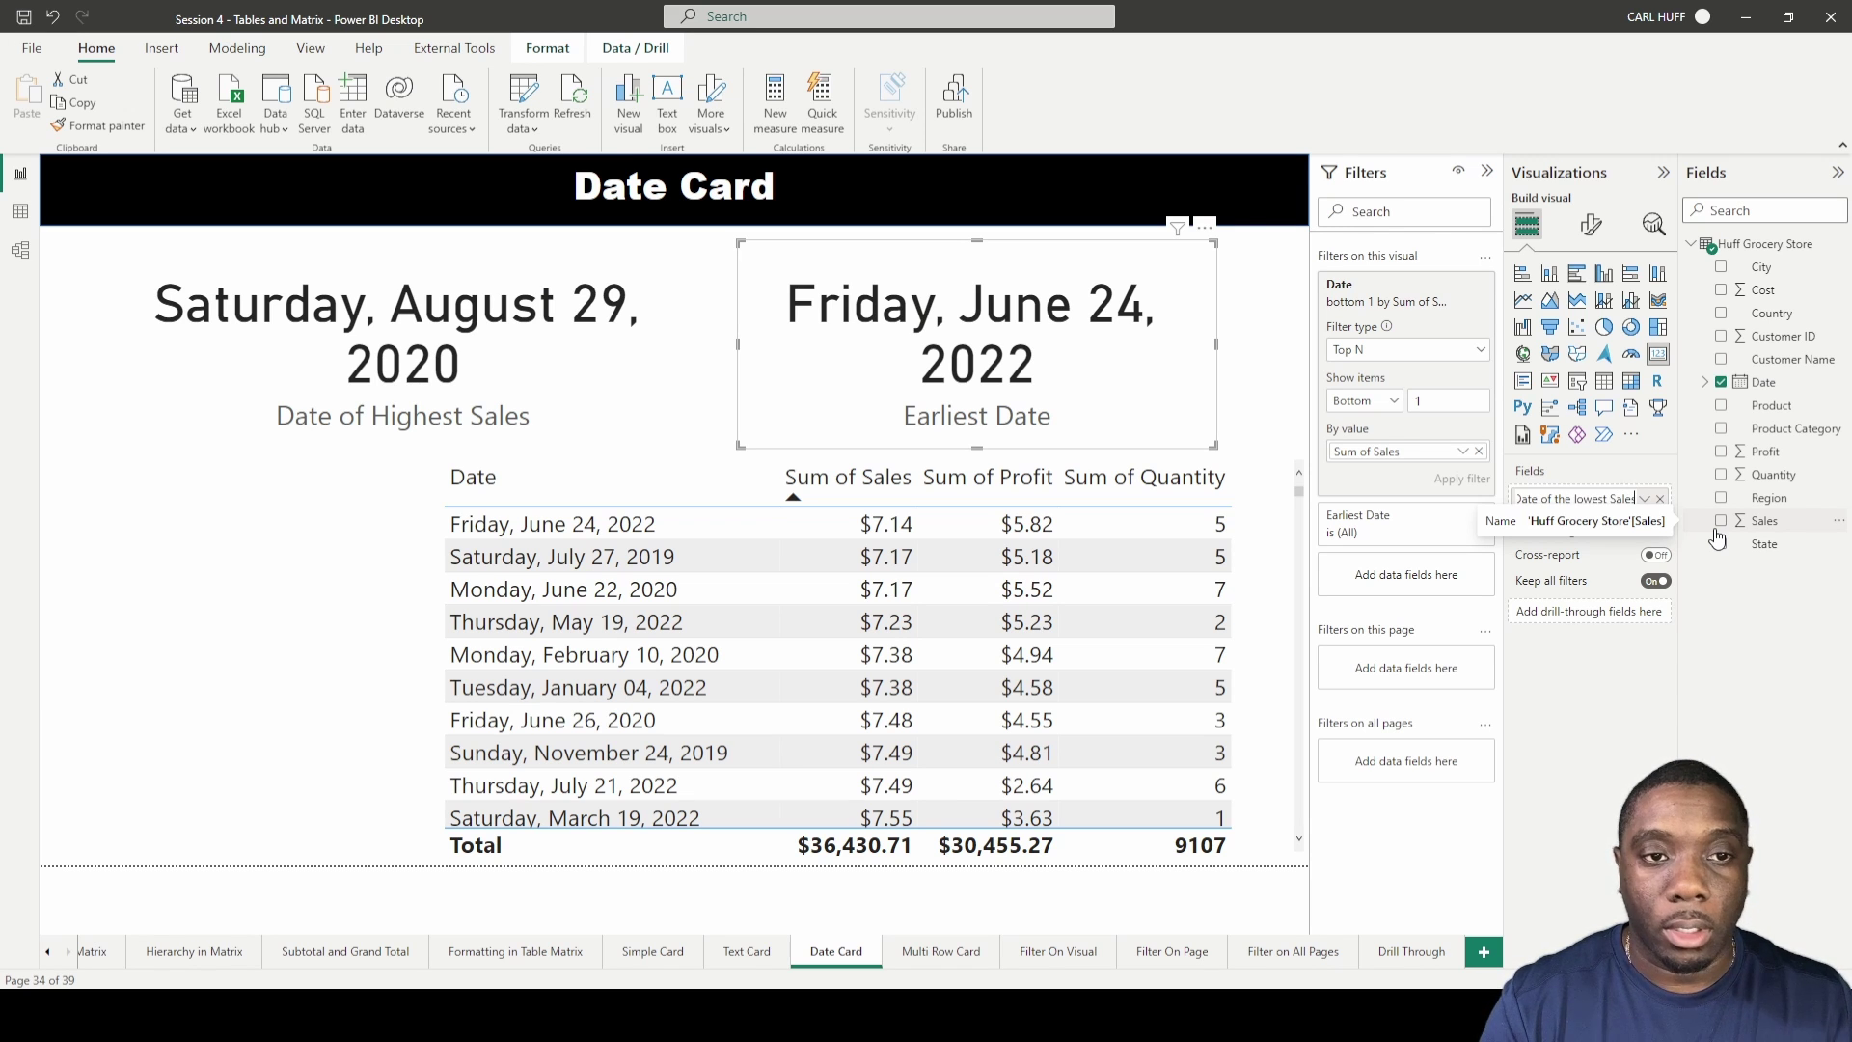
key(Return)
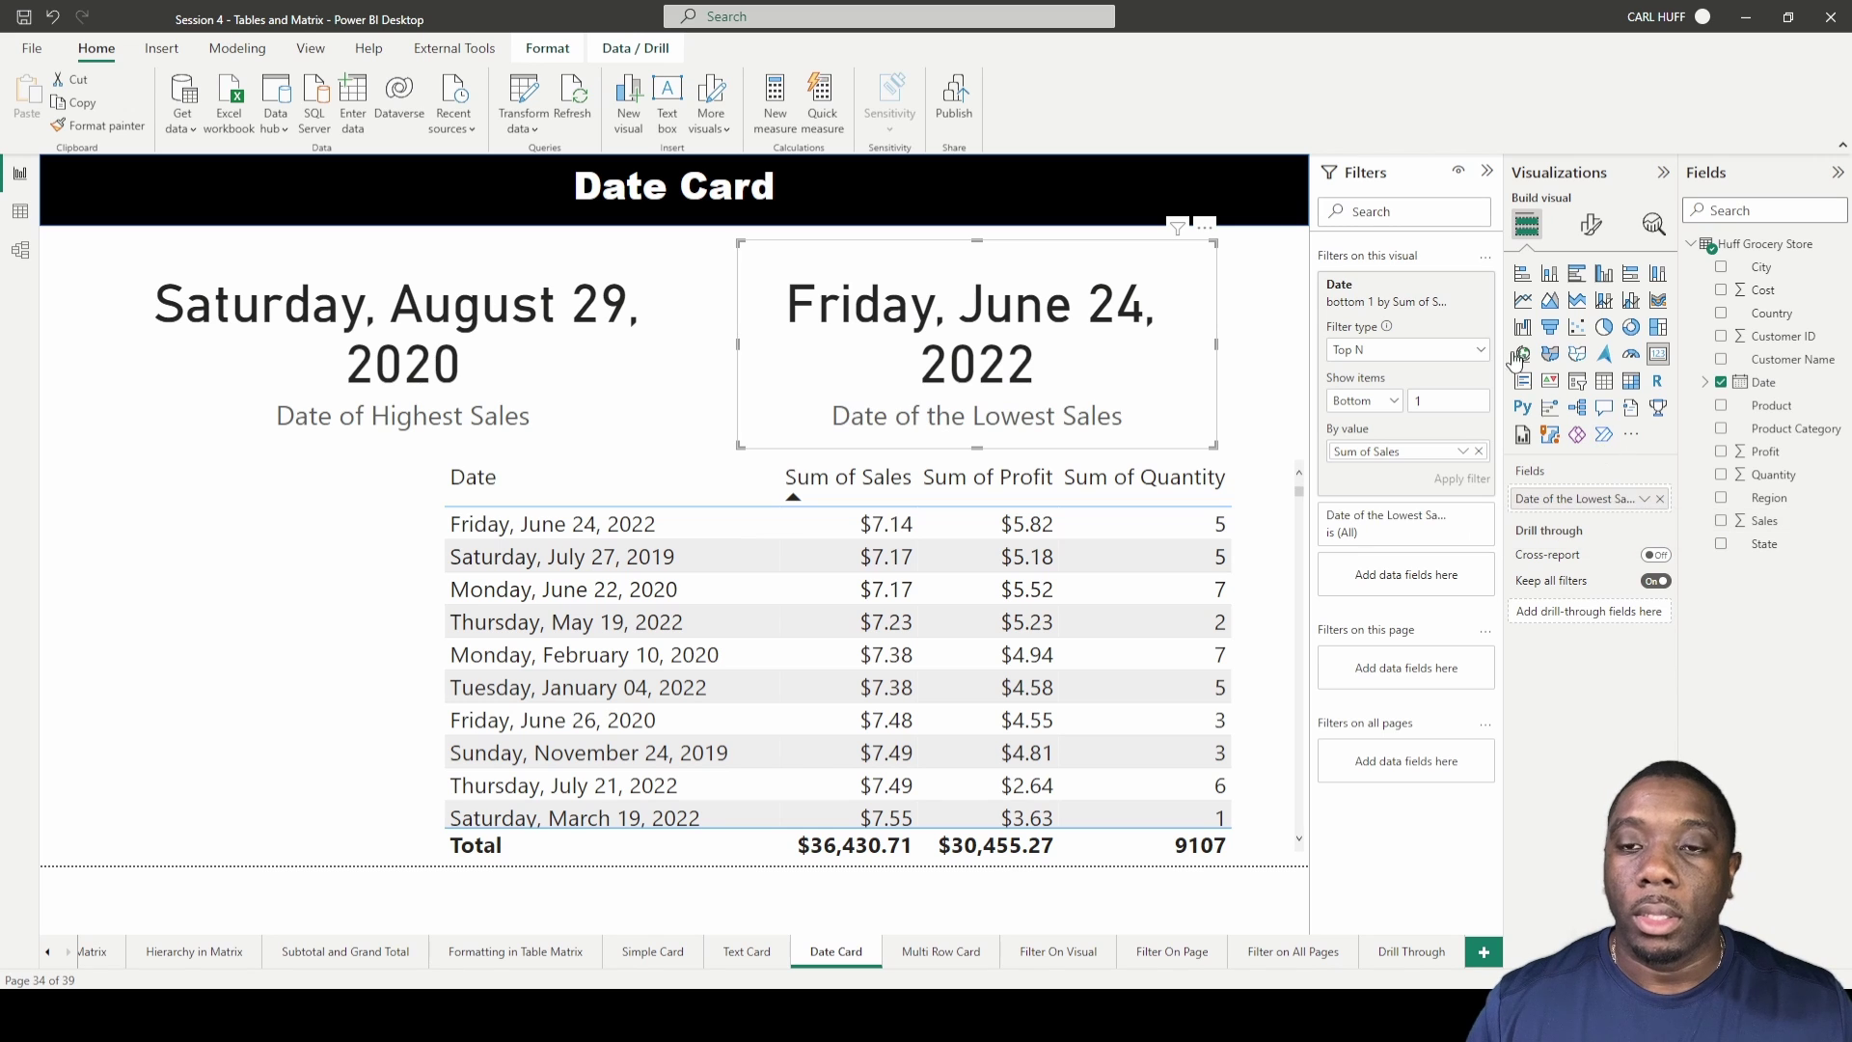
click(1273, 359)
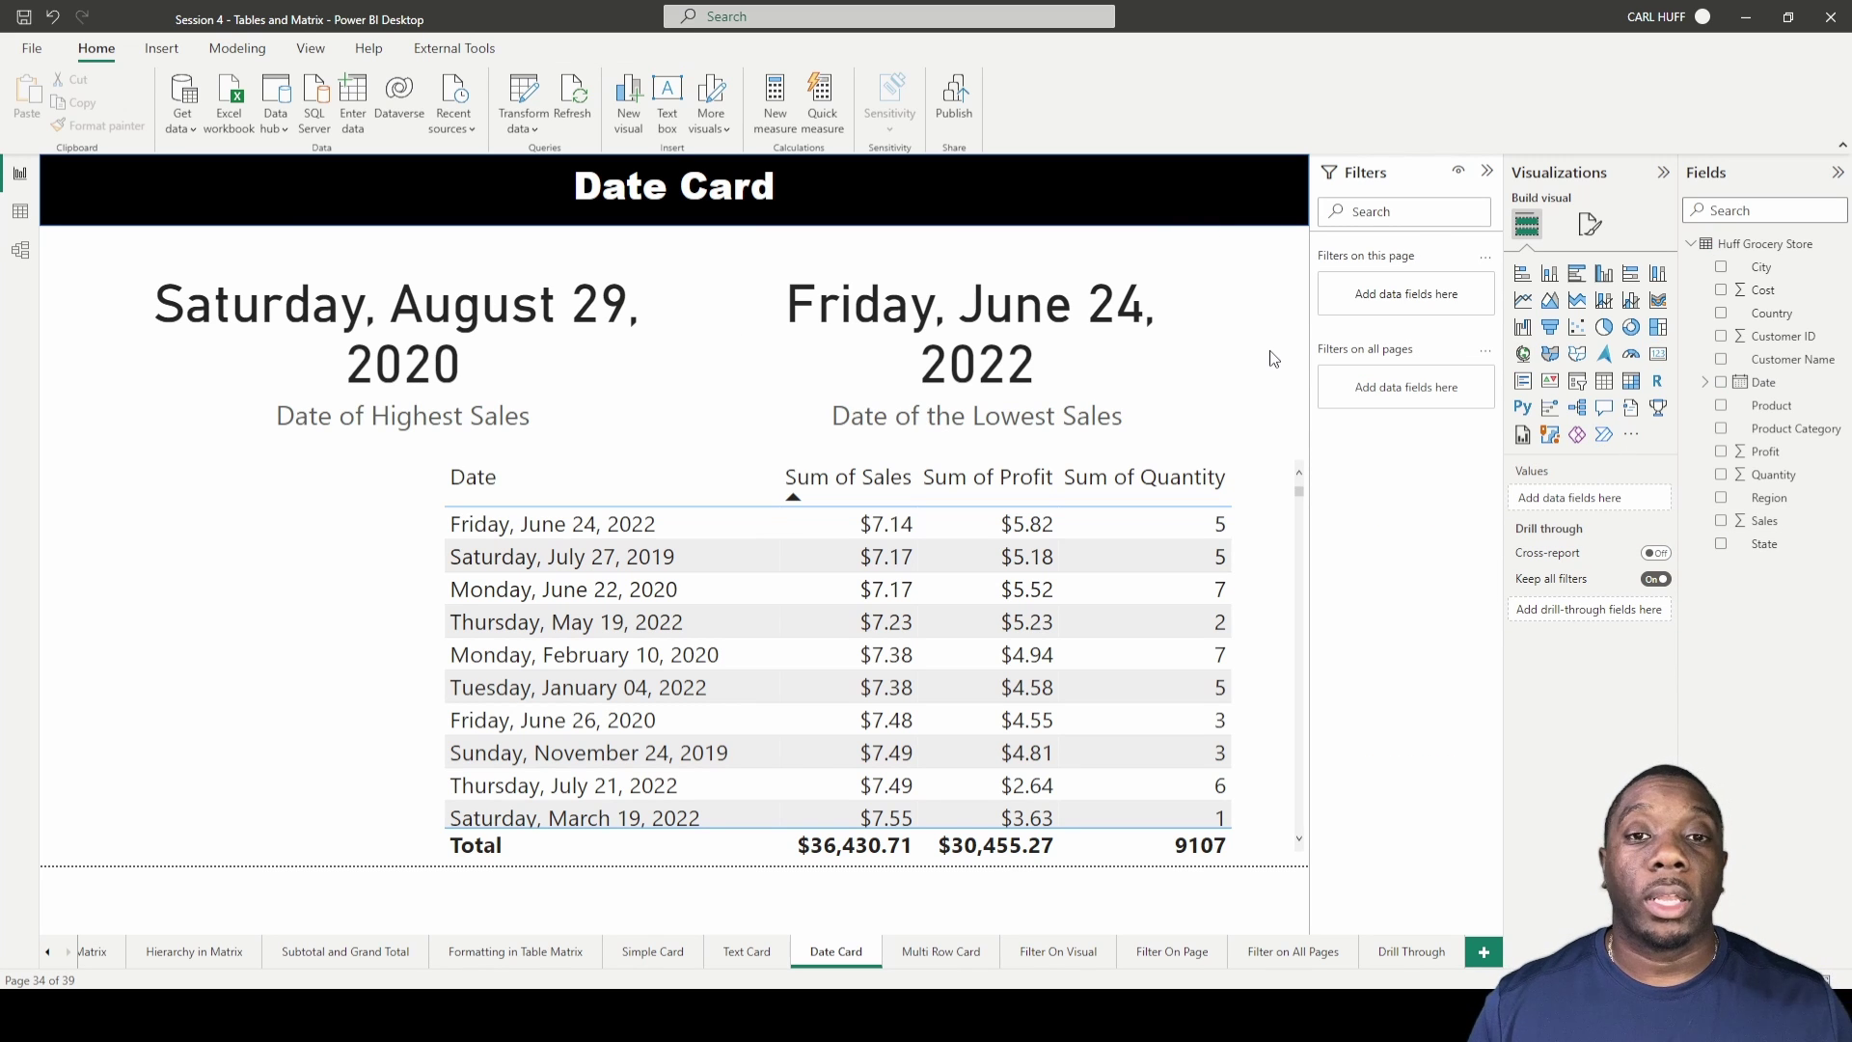